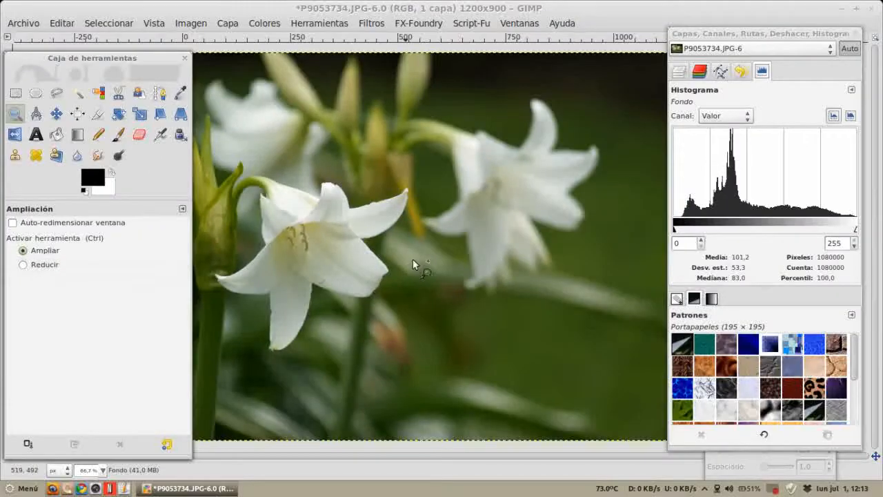
Step: Zoom into the lily photo with the Zoom tool, then switch it to zoom-out mode and zoom back out
left_click(387, 223)
left_click(386, 222)
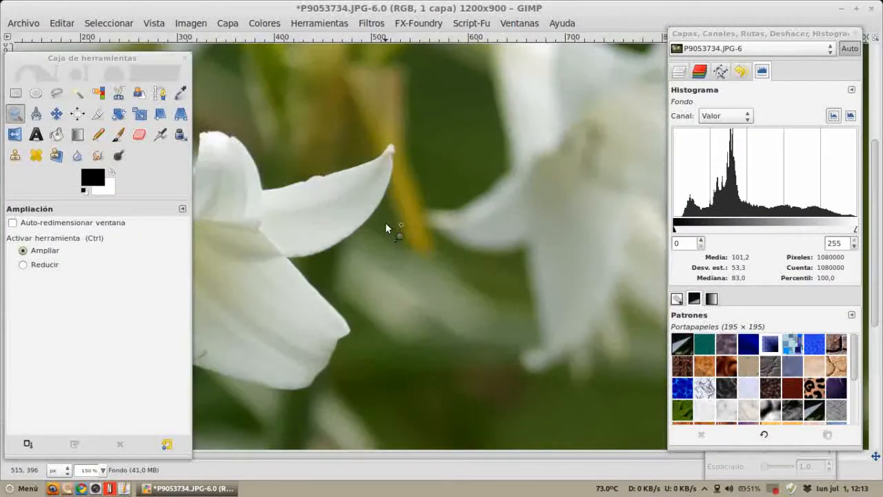
left_click(32, 266)
left_click(342, 243)
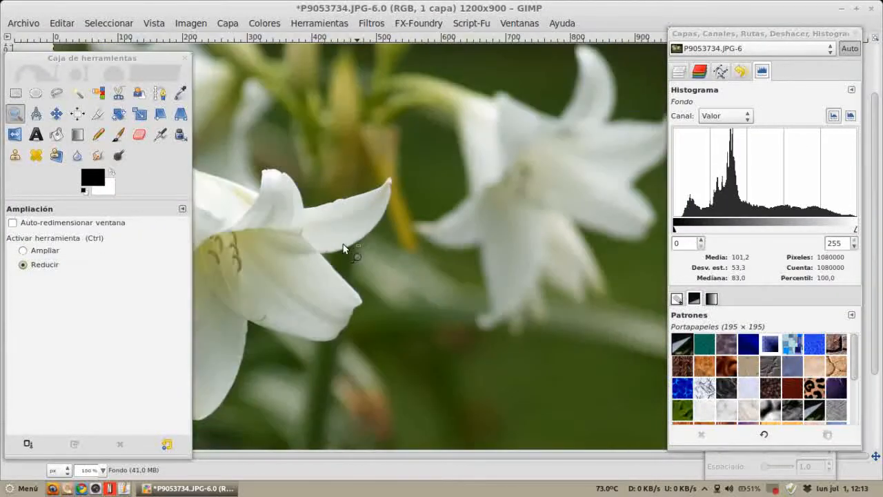
left_click(342, 243)
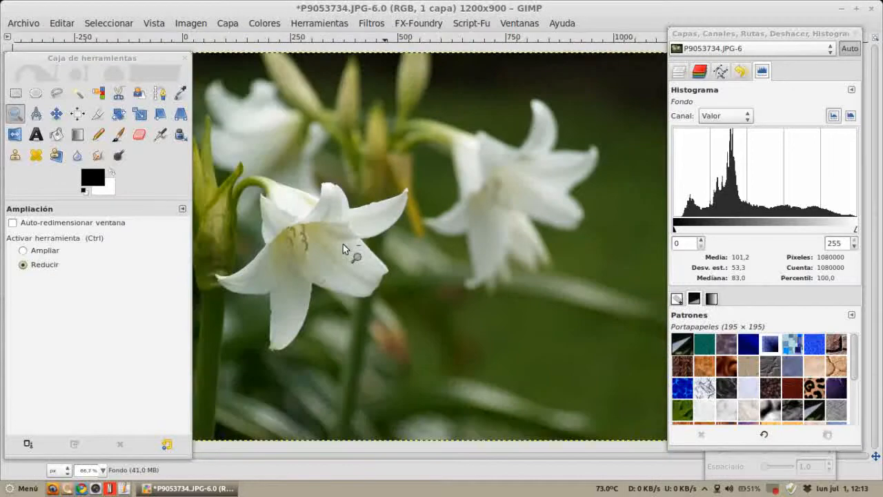
Step: Switch the Zoom tool back to zoom-in mode and zoom into a dragged area around the right lily, then return to the full view
left_click(54, 251)
left_click(53, 252)
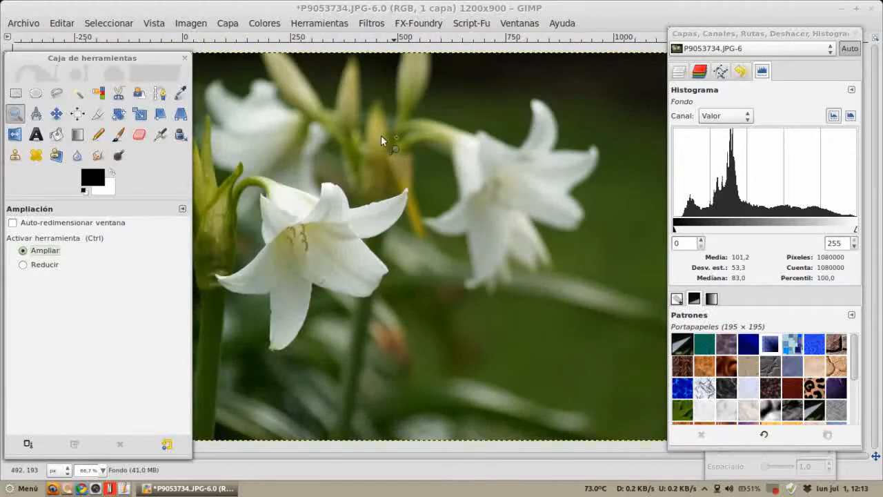
left_click_drag(381, 136, 539, 238)
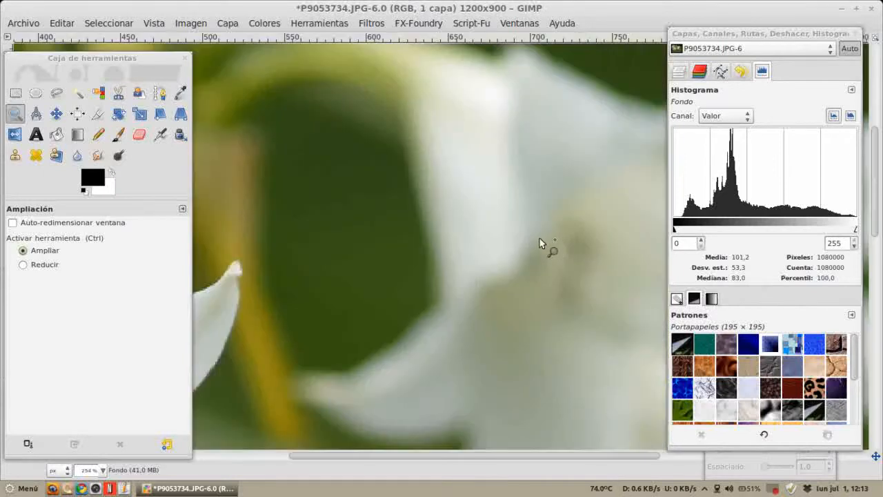
left_click(407, 249, "ctrl")
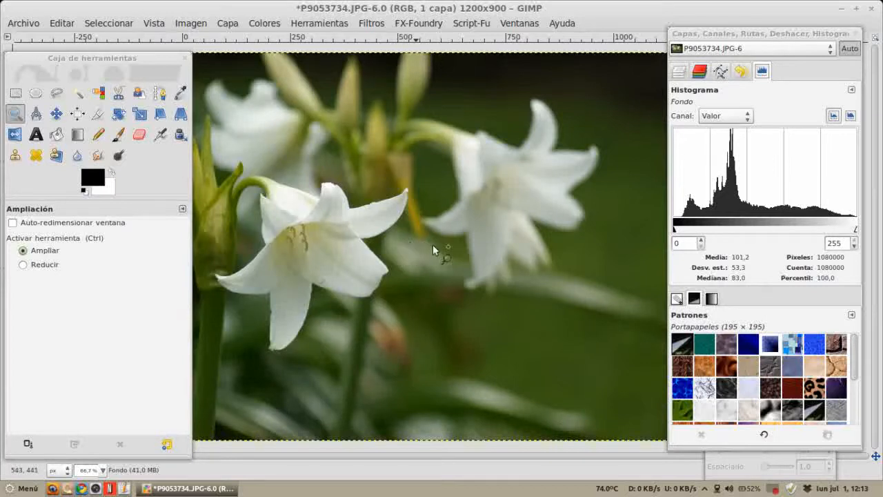
Step: Zoom in and out of the photo, then set the view zoom to 100%
scroll(415, 273, "up", 2)
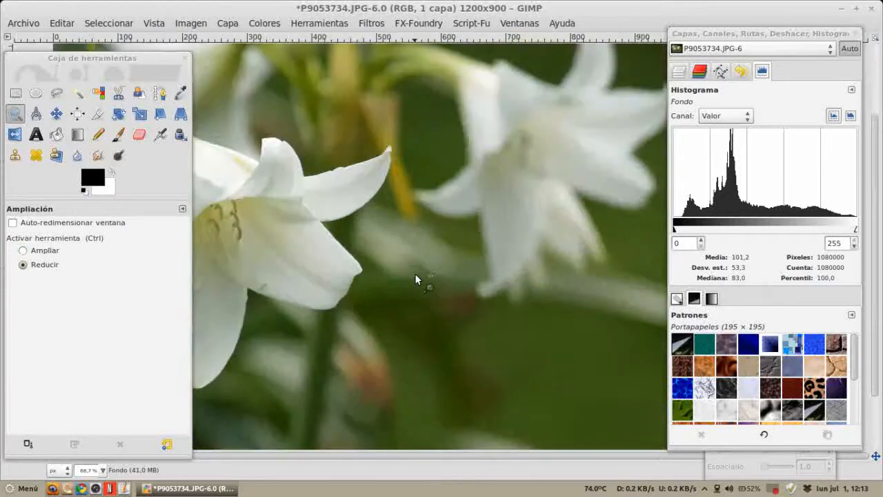
scroll(415, 273, "down", 3)
scroll(419, 269, "up", 1)
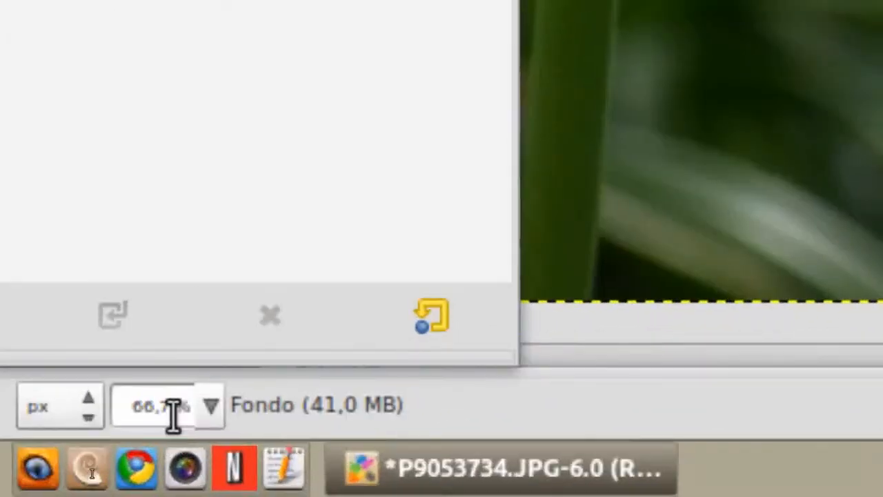
left_click(211, 407)
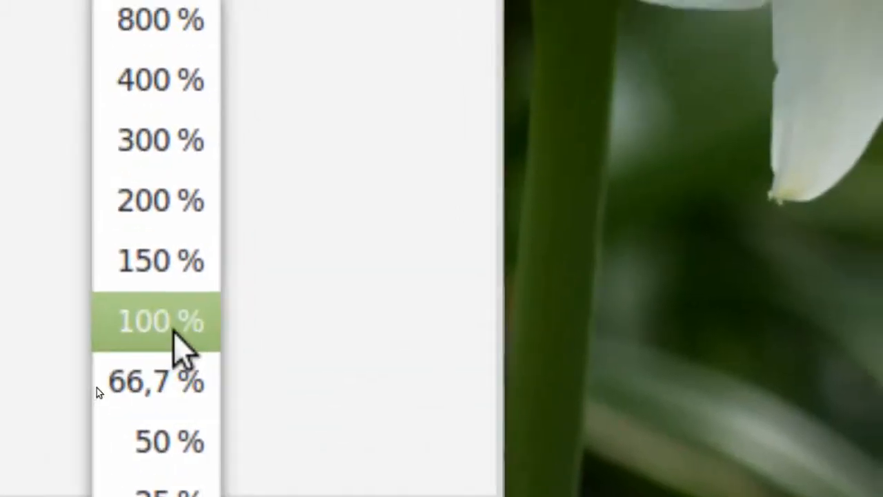
left_click(180, 191)
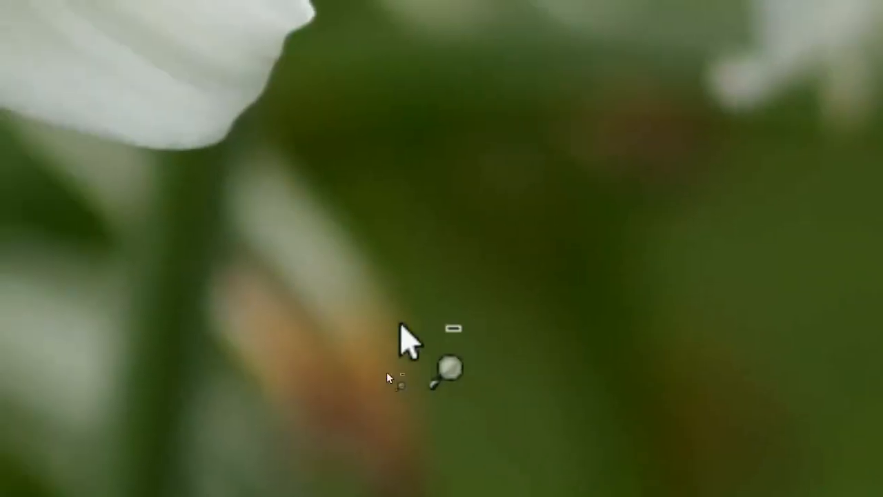
Step: Zoom far out on the photo and step back in to a closer view
scroll(400, 324, "down", 8)
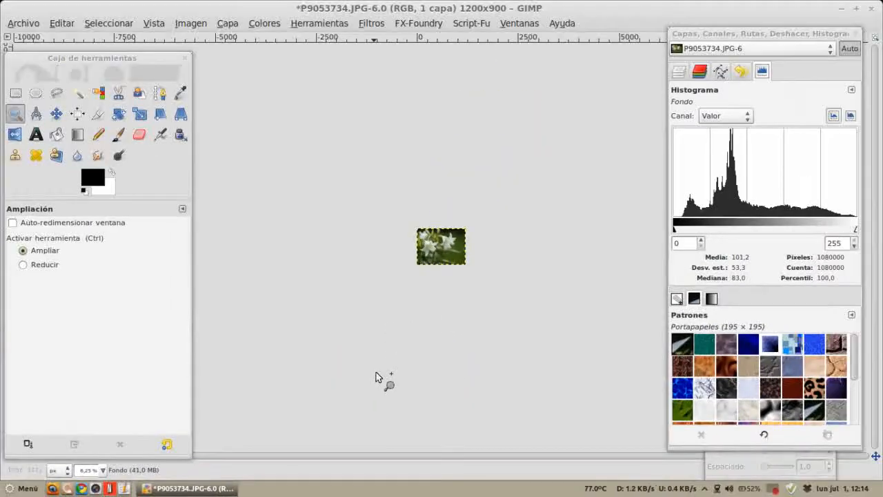
scroll(418, 311, "down", 2)
scroll(423, 312, "up", 6)
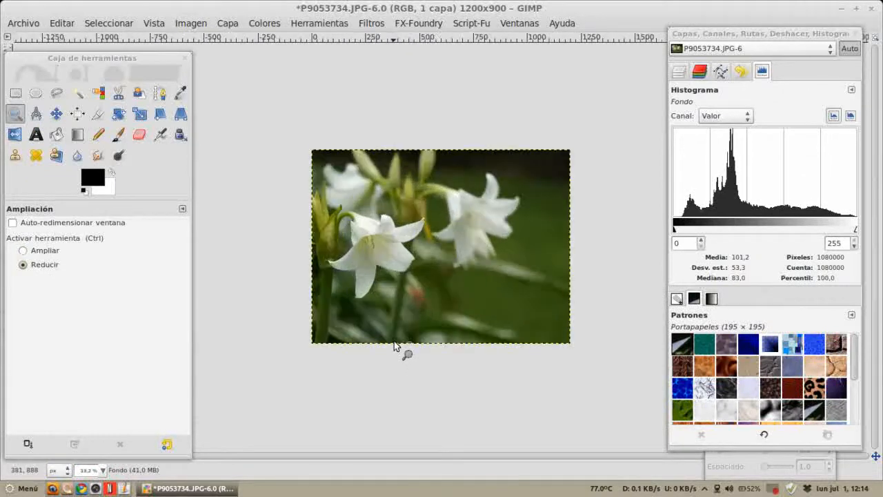
scroll(394, 346, "up", 1)
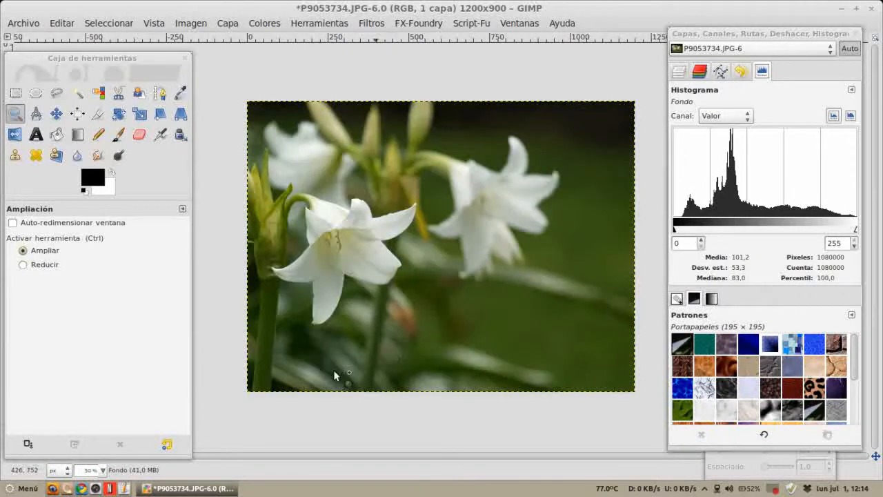
left_click(102, 469)
left_click(94, 386)
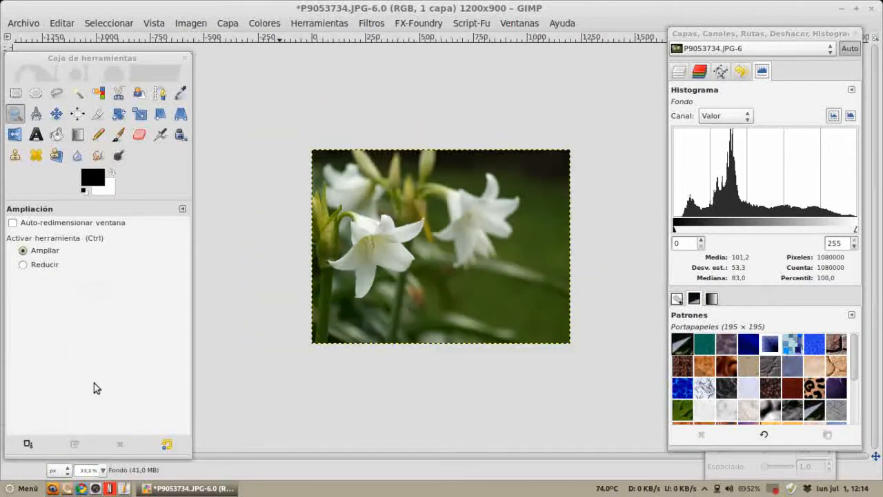
Step: Set the view zoom to 18.2%, then zoom back to 66.7%
left_click(103, 470)
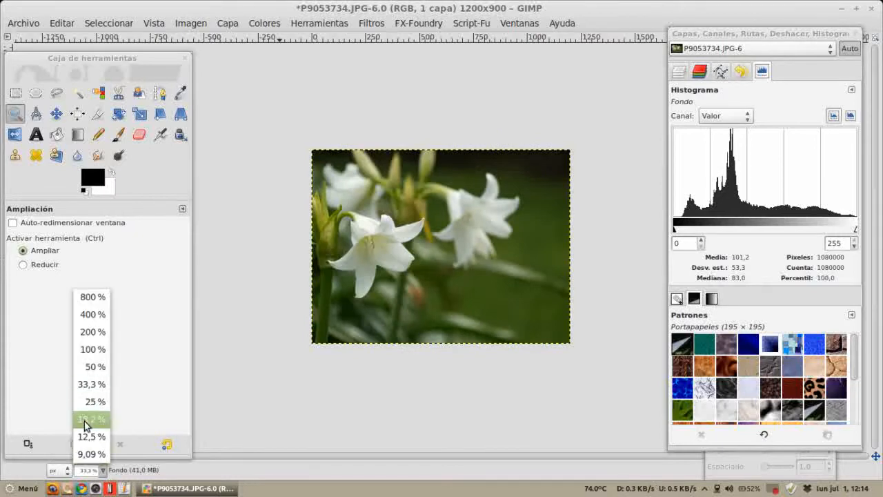
left_click(84, 419)
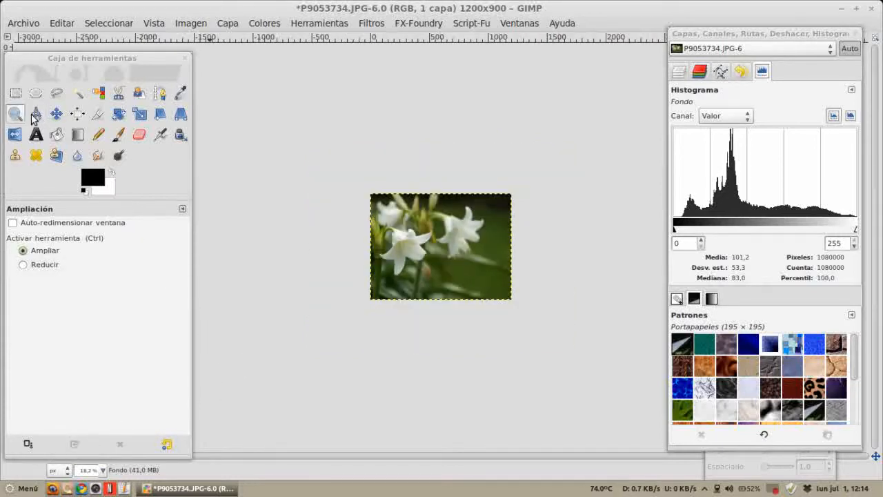
scroll(417, 290, "up", 4, "ctrl")
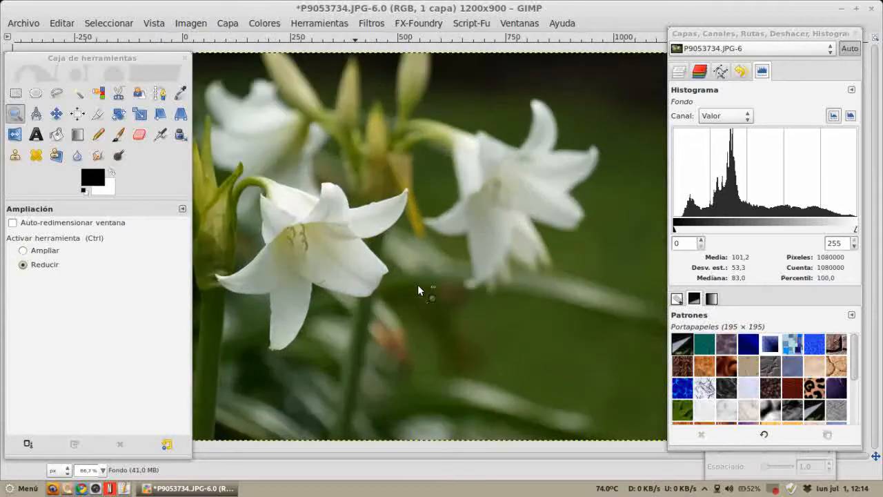
Step: Activate the Measure tool with its info window option and measure the horizontal distance across both lilies
left_click(35, 113)
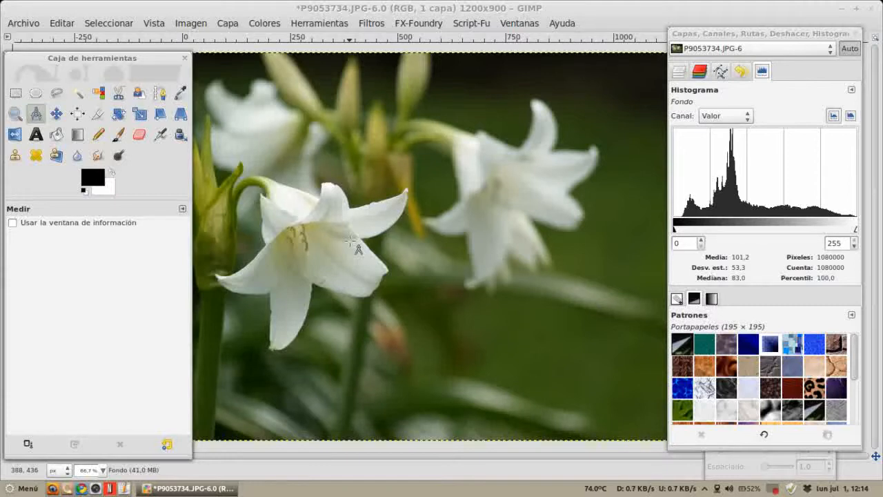
left_click(57, 225)
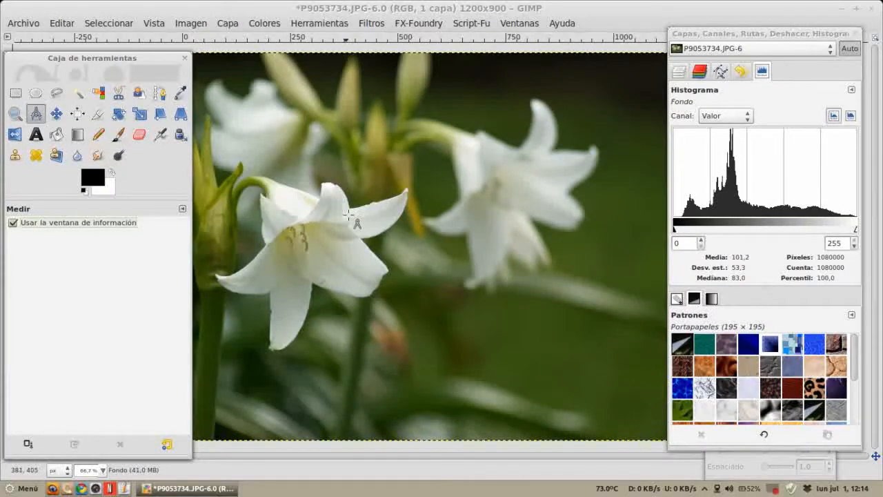
left_click(326, 183)
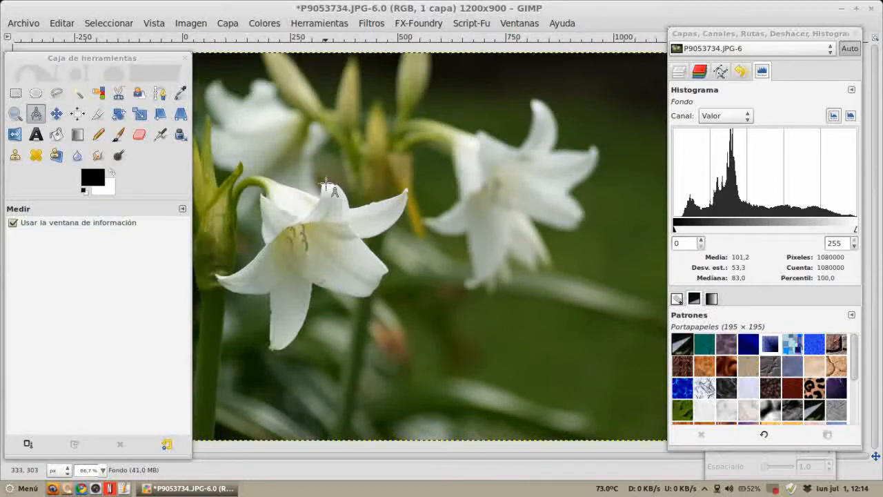
left_click_drag(325, 184, 582, 185)
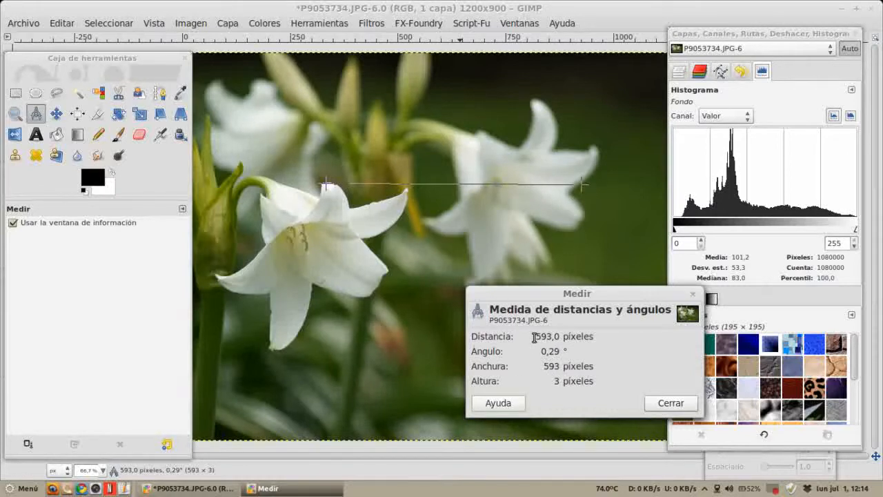
left_click_drag(565, 311, 429, 234)
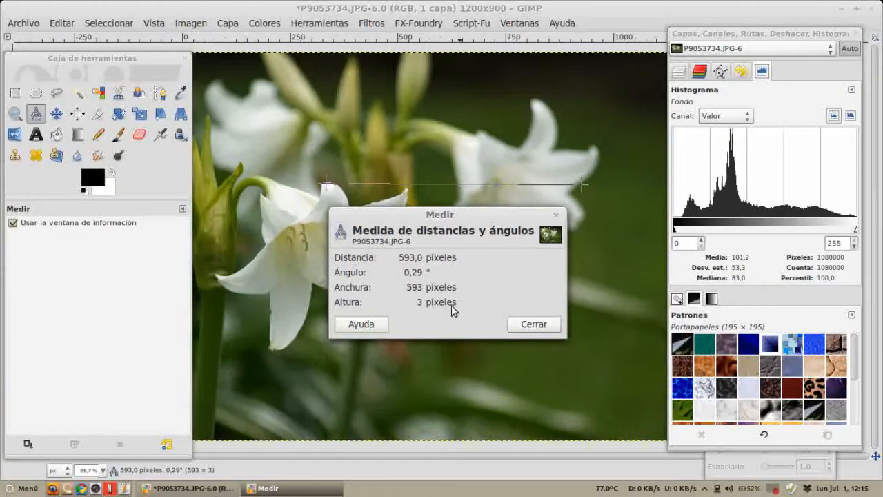
left_click(517, 323)
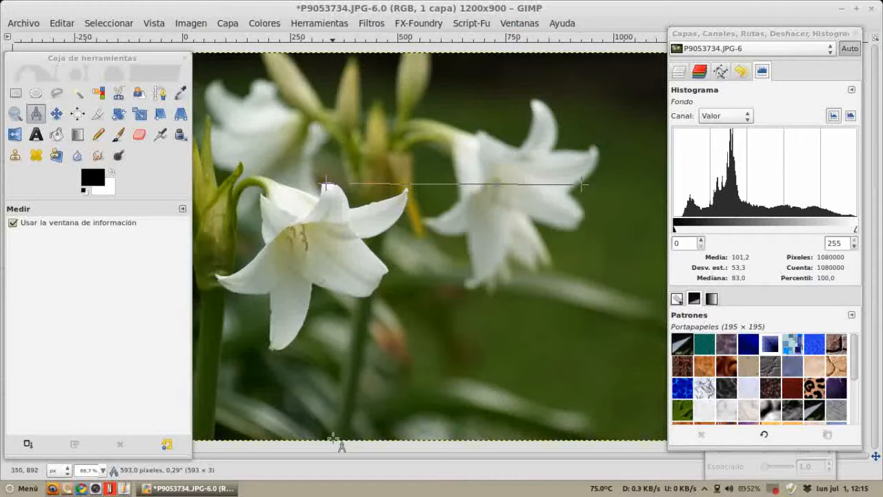
Step: Measure the length and angle of the lily's stem from its base up to the flower
left_click_drag(334, 433, 372, 277)
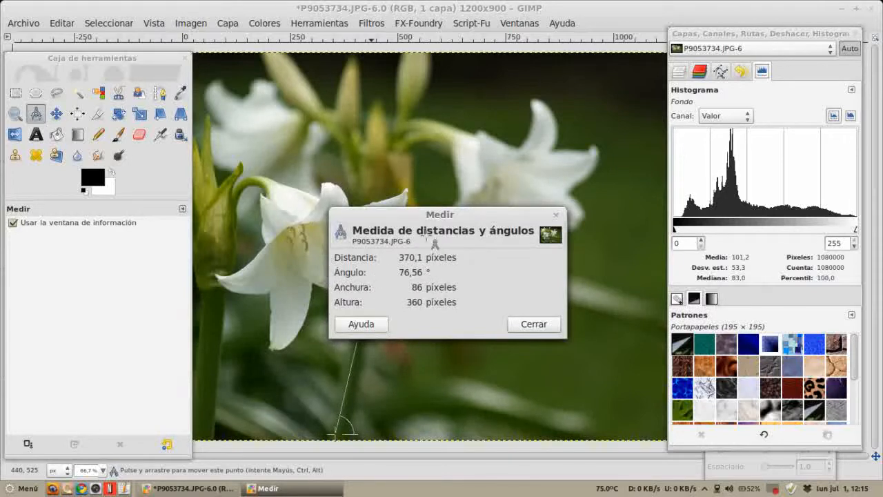
left_click_drag(439, 214, 497, 270)
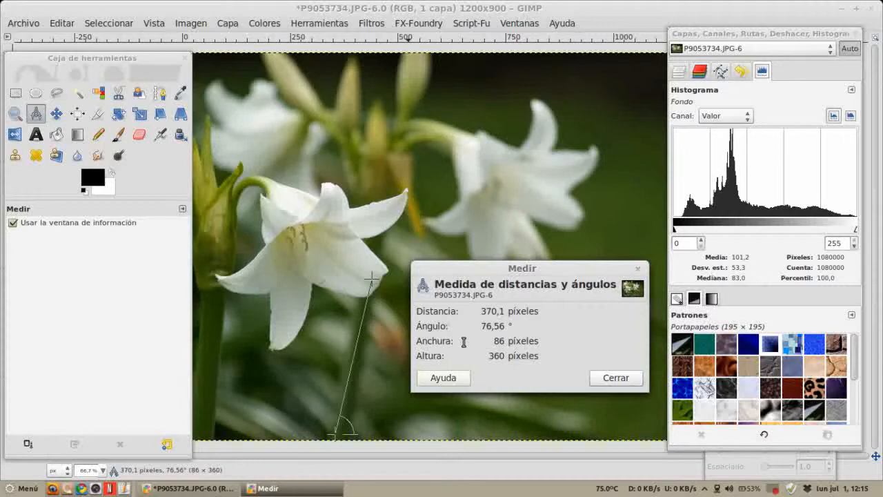
left_click(616, 378)
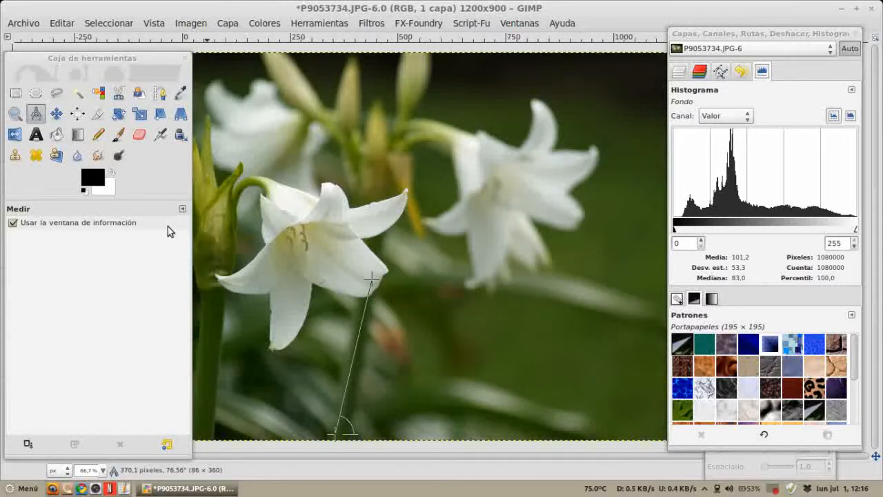
Step: Turn off the Measure tool's info window option, switch to the Move tool, and shift the docked panel slightly
left_click(65, 225)
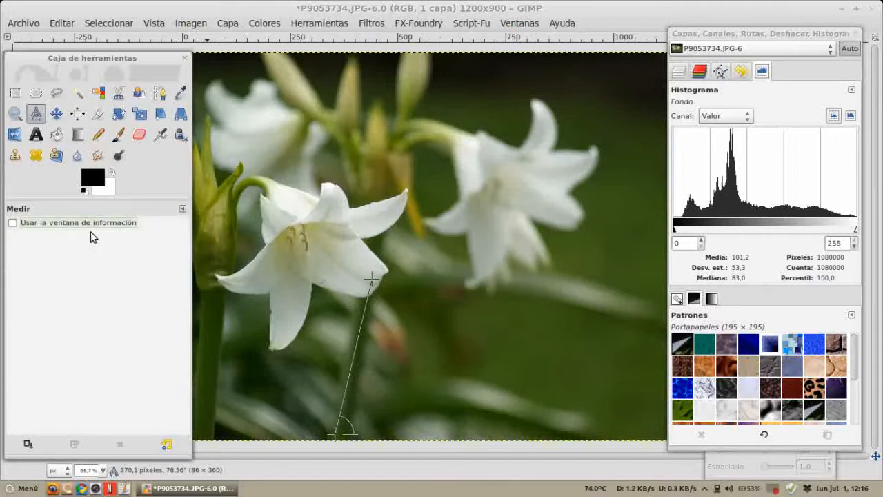
left_click(58, 117)
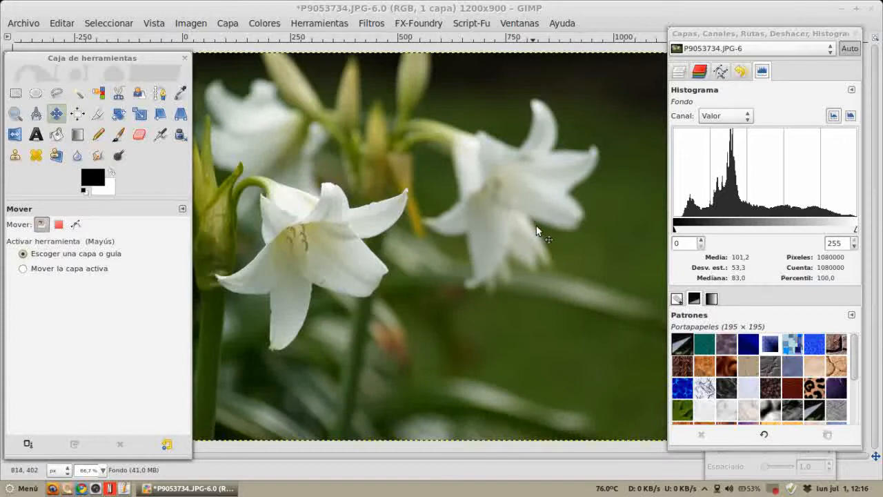
left_click_drag(730, 34, 750, 34)
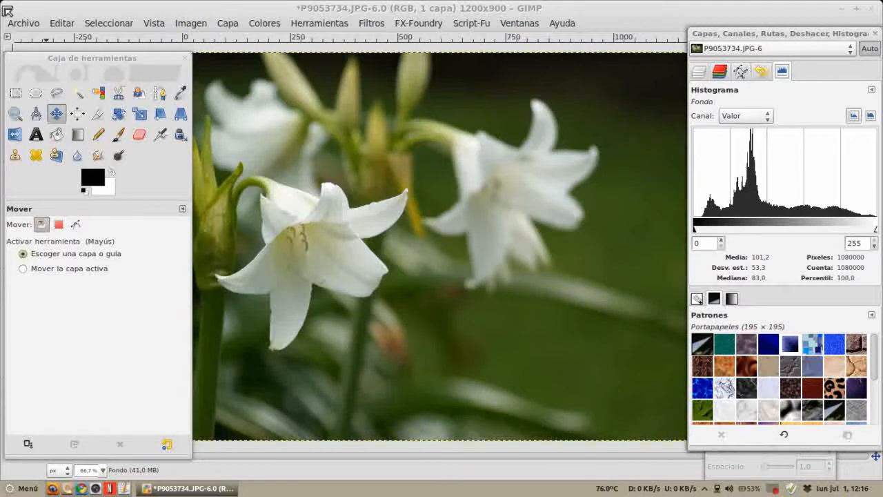
Step: Open alinearejemplo.xcf from the ejemplos folder inside SUPER GIMP
left_click(25, 25)
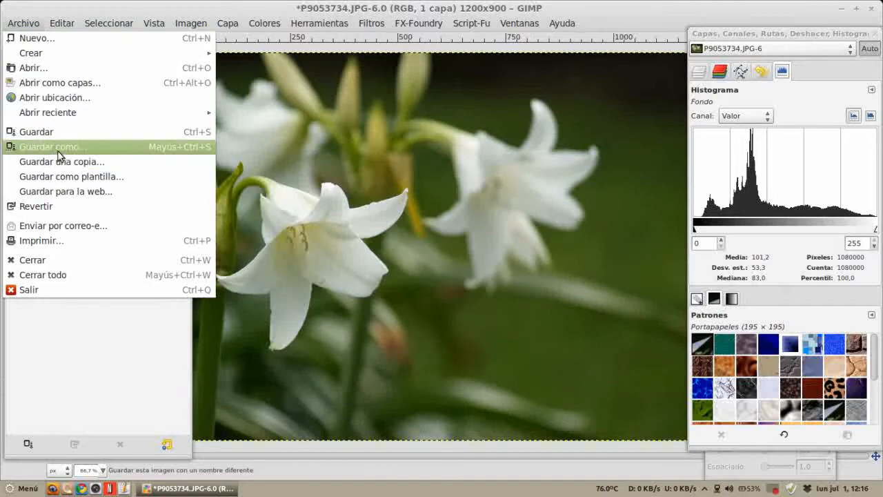
left_click(51, 69)
left_click(387, 93)
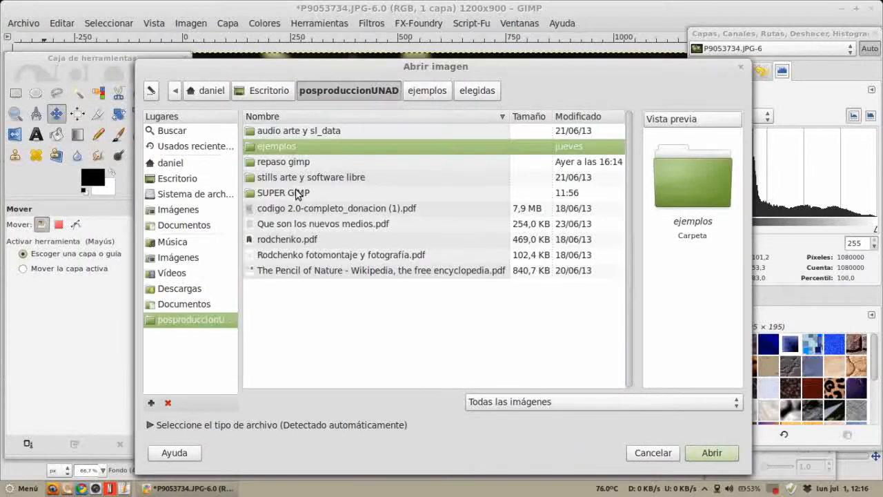
double_click(296, 193)
double_click(284, 142)
double_click(283, 137)
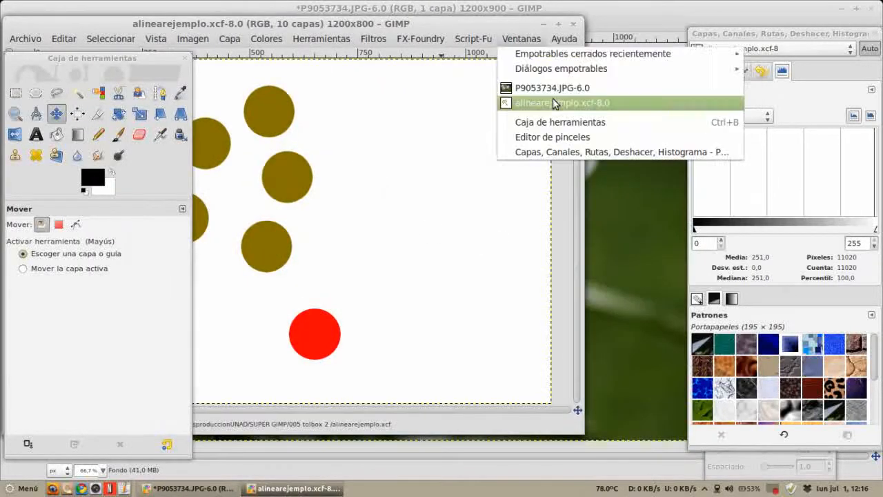
left_click(573, 102)
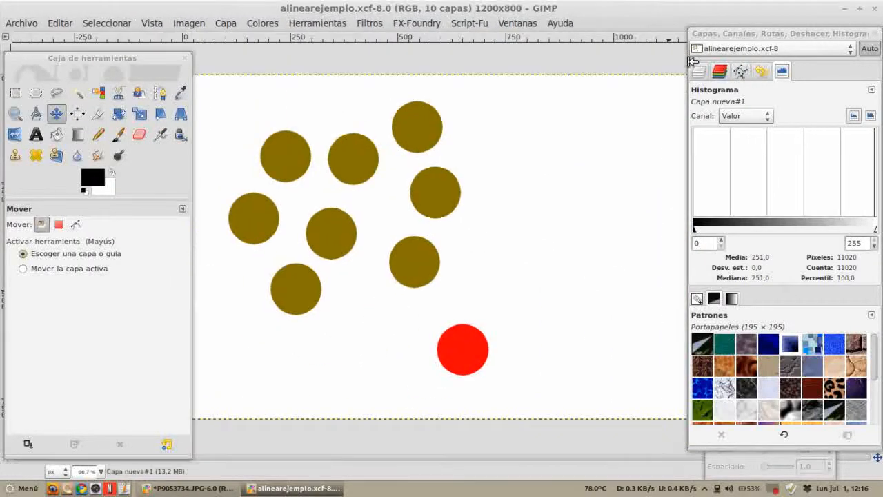
Step: Show the layers list and move two brown circles slightly to the right with the Move tool
left_click(699, 72)
scroll(796, 229, "down", 5)
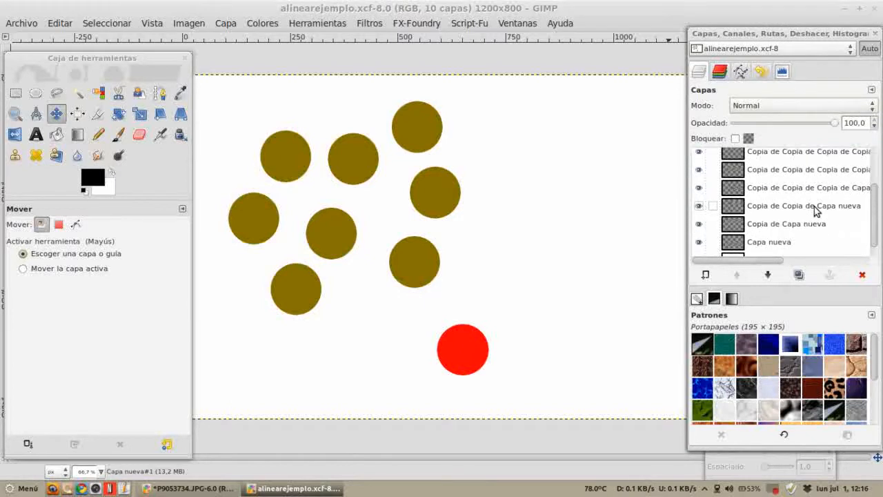
scroll(811, 214, "up", 1)
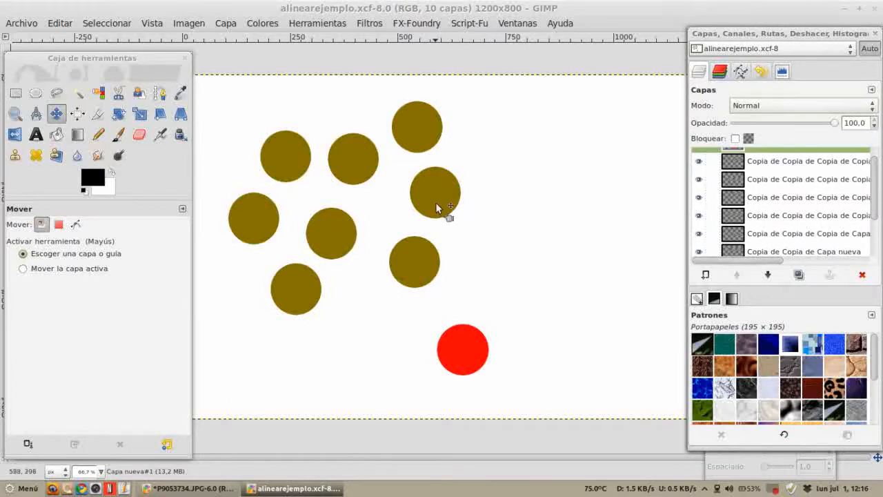
left_click_drag(436, 206, 452, 193)
left_click_drag(413, 119, 445, 116)
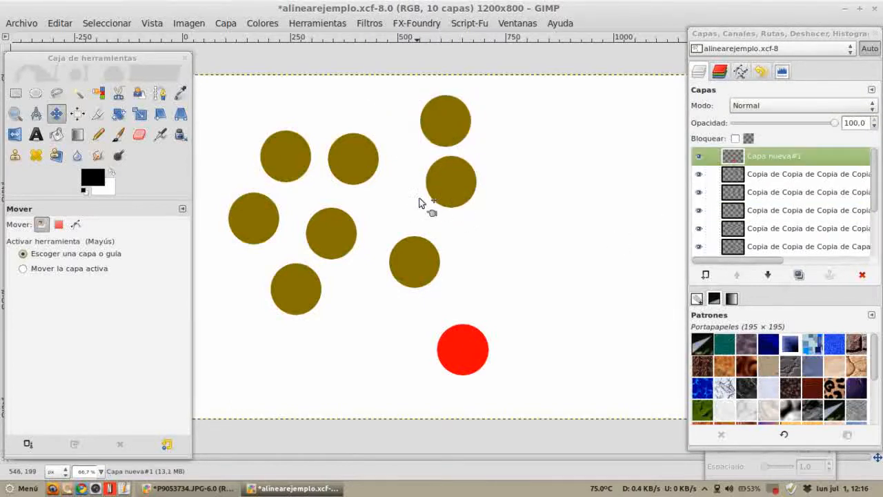
Step: Drag two brown circles to new positions with the Move tool and scroll through the layers list
left_click_drag(448, 193, 483, 215)
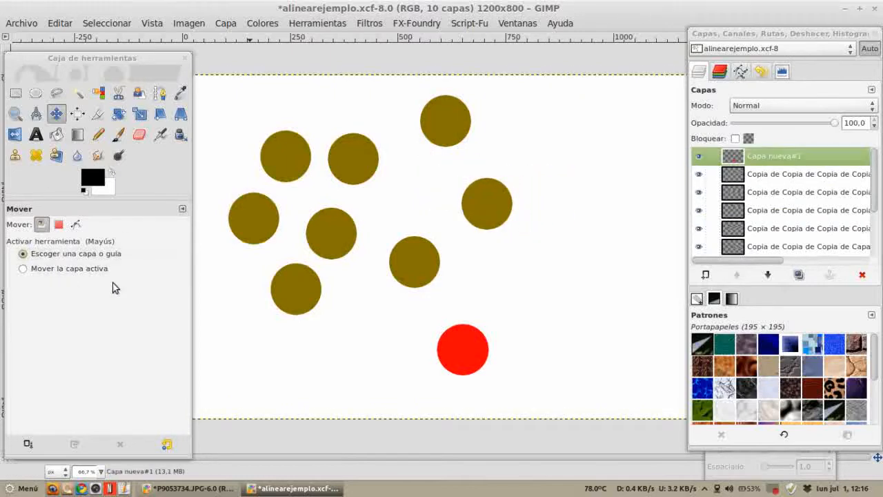
left_click_drag(356, 167, 384, 185)
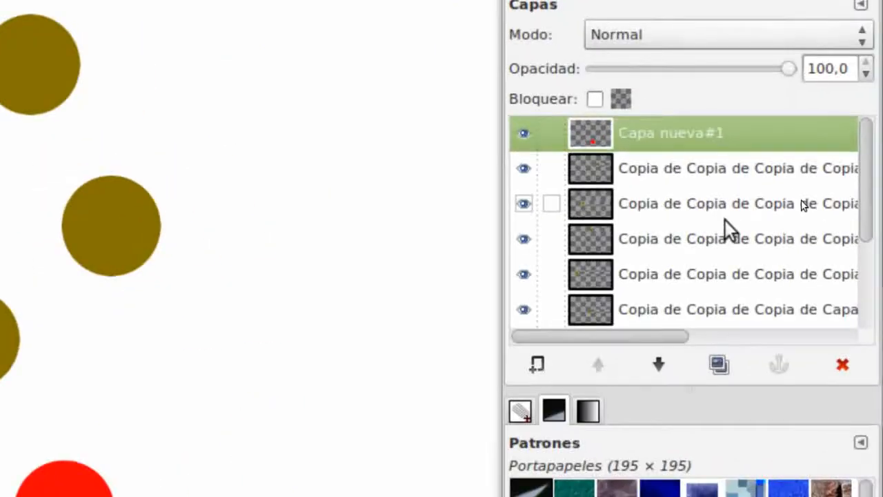
scroll(759, 200, "down", 4)
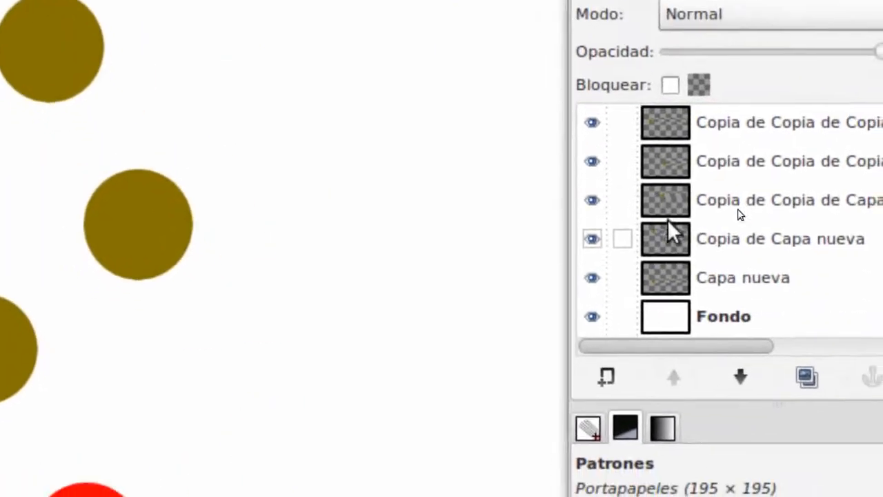
scroll(669, 221, "up", 4)
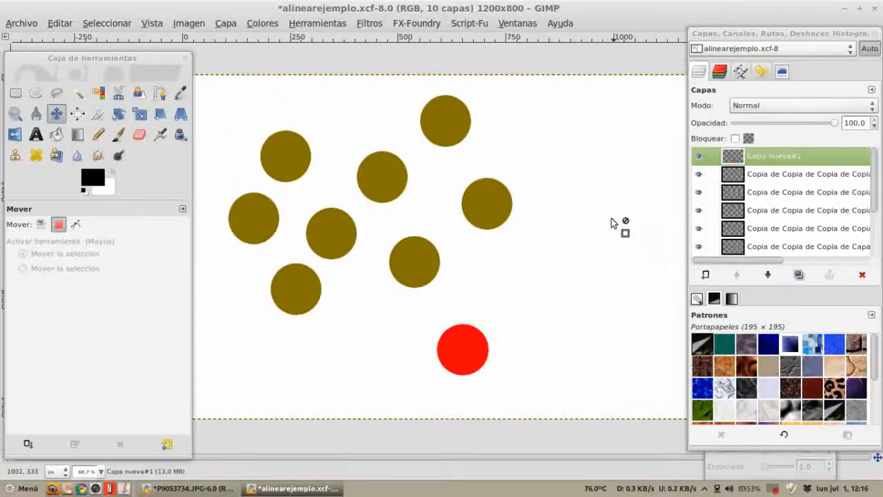
Step: Set the Move tool to move layers and drag five more brown circles to rearrange them
left_click(57, 115)
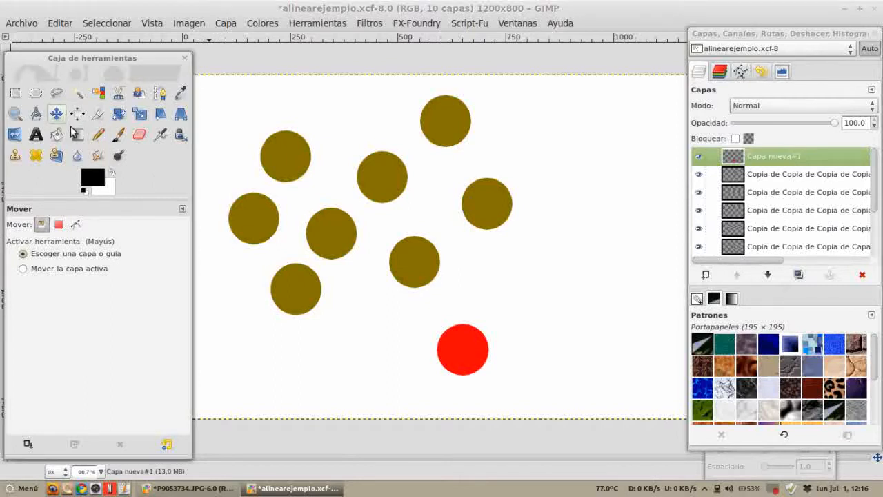
left_click_drag(442, 125, 440, 146)
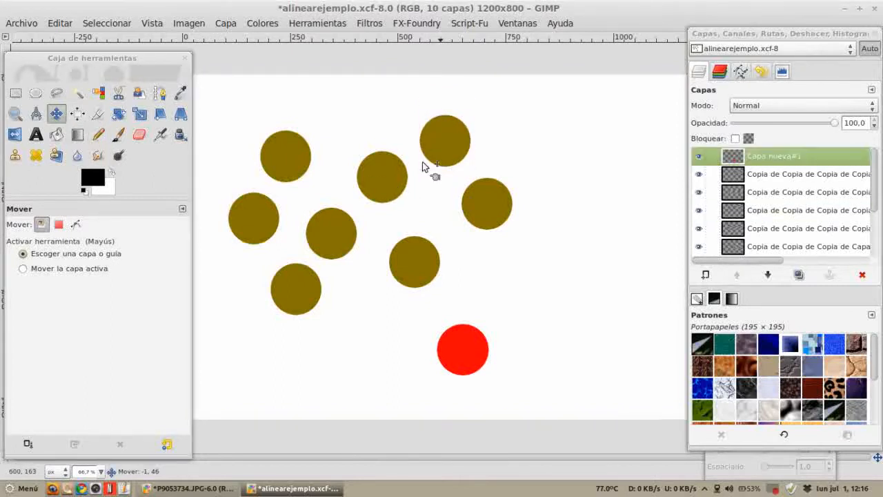
left_click_drag(379, 176, 349, 172)
mouse_move(347, 226)
left_mouse_down()
mouse_move(377, 204)
mouse_move(344, 213)
left_mouse_up()
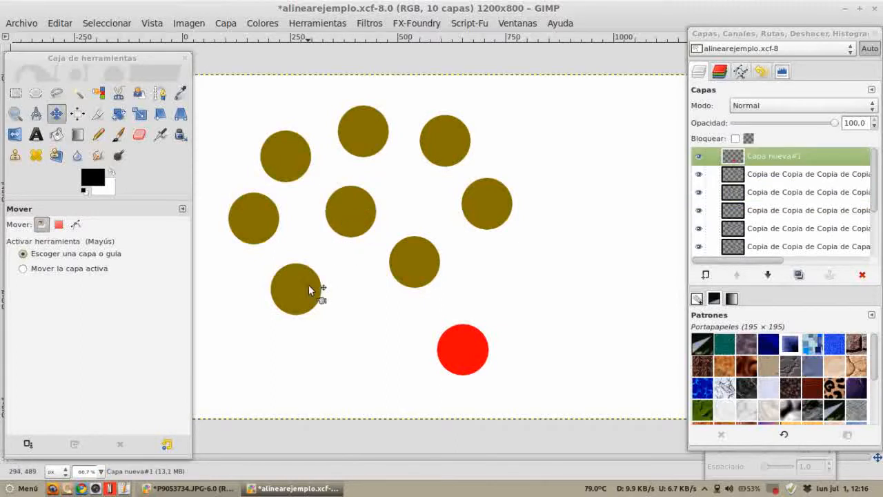
left_click_drag(284, 292, 308, 287)
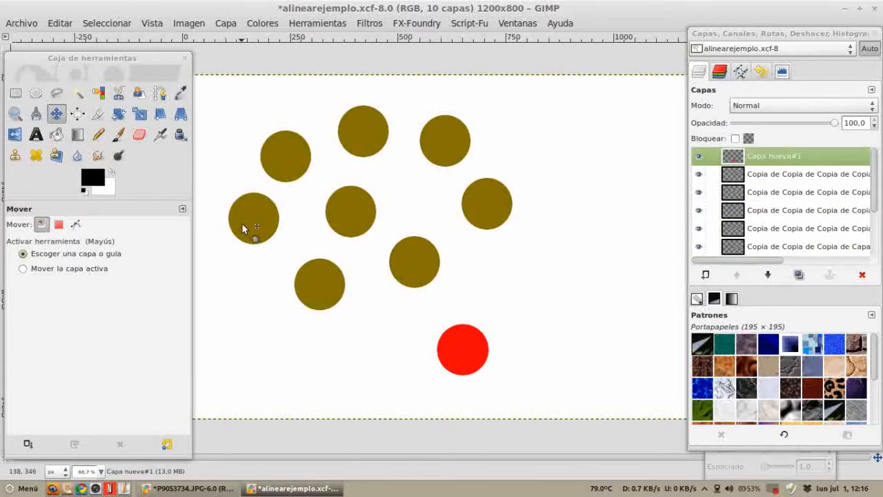
left_click_drag(246, 230, 258, 256)
left_click_drag(285, 157, 274, 167)
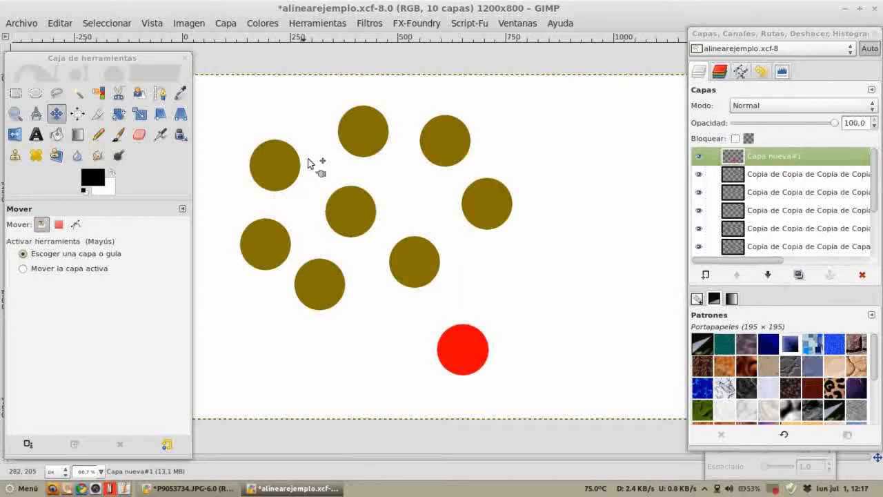
Step: Switch the Move tool to moving the active layer, select one circle layer in the list and drag it around
left_click(42, 268)
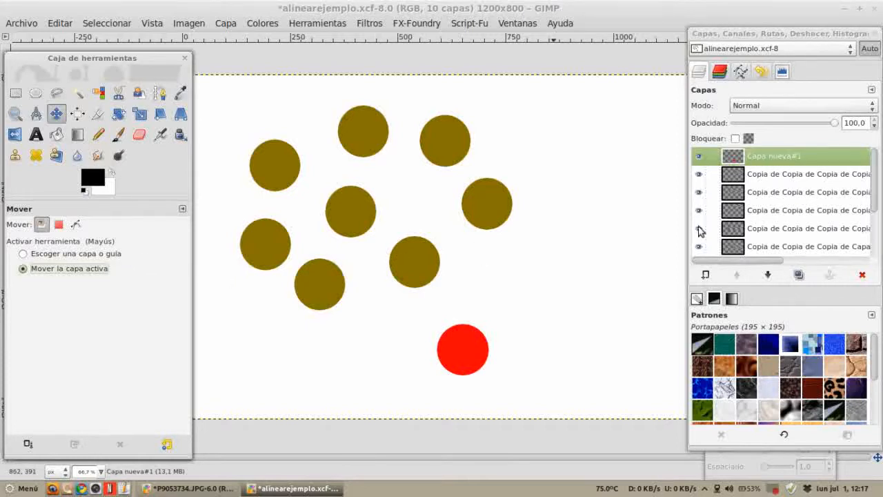
left_click(739, 198)
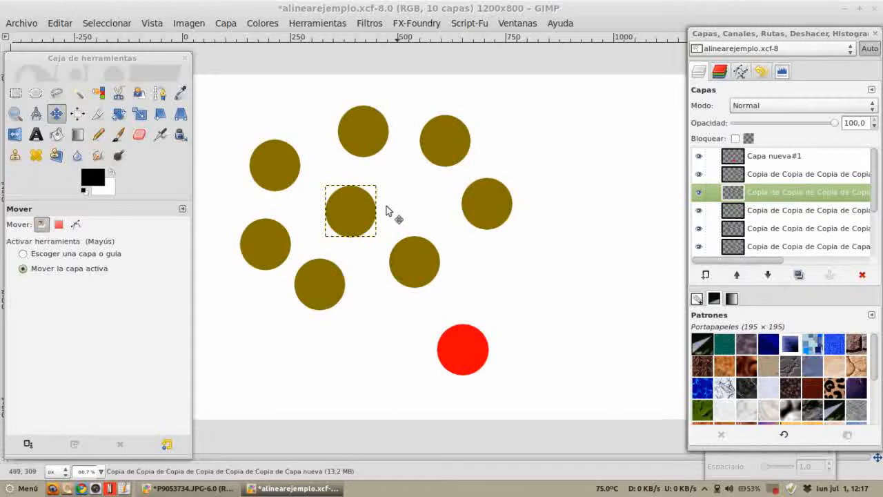
left_click_drag(363, 211, 380, 197)
left_click_drag(497, 215, 496, 208)
left_click_drag(453, 143, 458, 162)
mouse_move(322, 138)
left_mouse_down()
mouse_move(331, 143)
mouse_move(323, 150)
left_mouse_up()
left_click_drag(267, 154, 242, 129)
left_click_drag(293, 276, 292, 301)
mouse_move(340, 308)
left_mouse_down()
mouse_move(343, 322)
mouse_move(348, 310)
left_mouse_up()
left_click_drag(469, 332, 470, 328)
Step: Select the next circle layer and move it, then return to pick-a-layer mode and nudge that circle
left_click(758, 174)
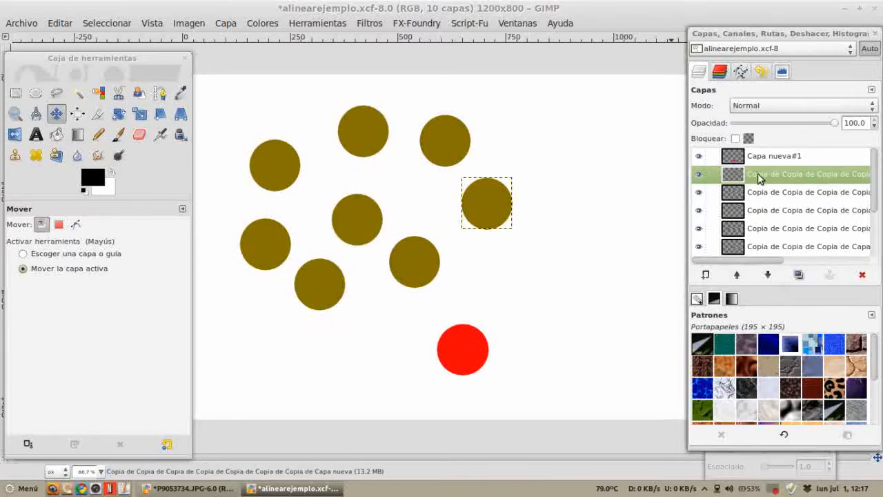
left_click_drag(520, 225, 504, 245)
left_click_drag(345, 218, 319, 218)
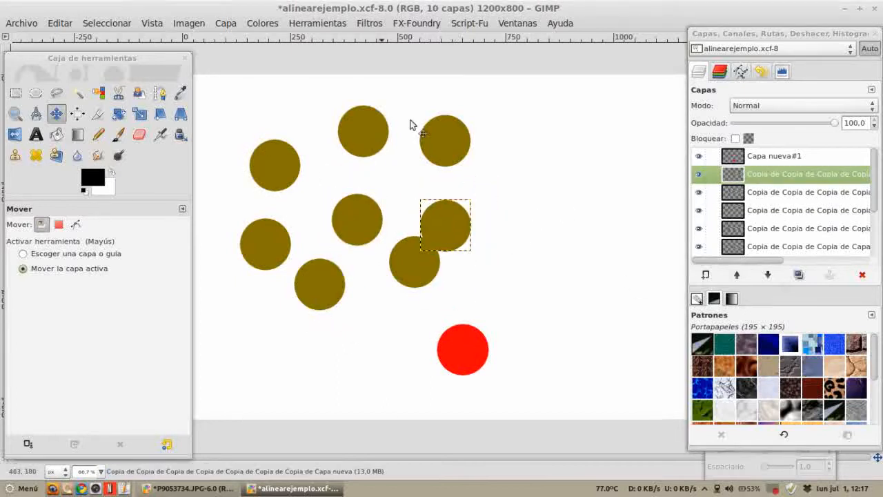
left_click_drag(410, 124, 474, 133)
left_click(69, 254)
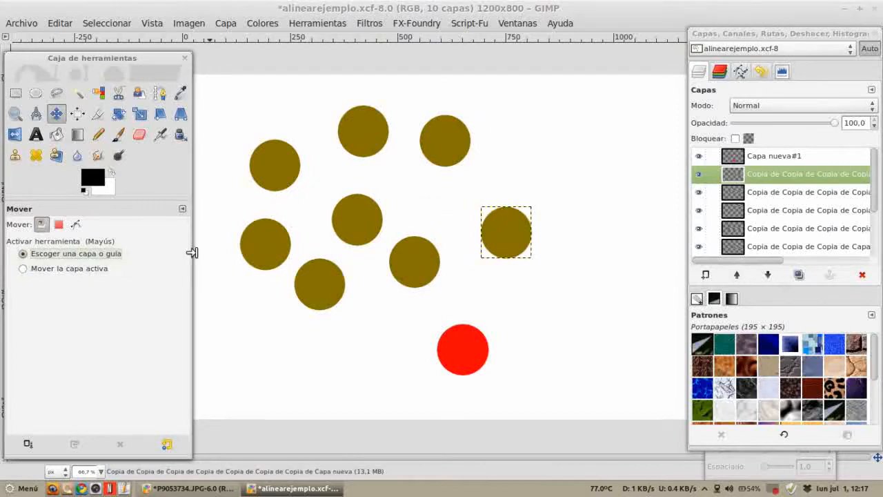
mouse_move(516, 238)
left_mouse_down()
mouse_move(471, 239)
mouse_move(533, 212)
mouse_move(502, 229)
left_mouse_up()
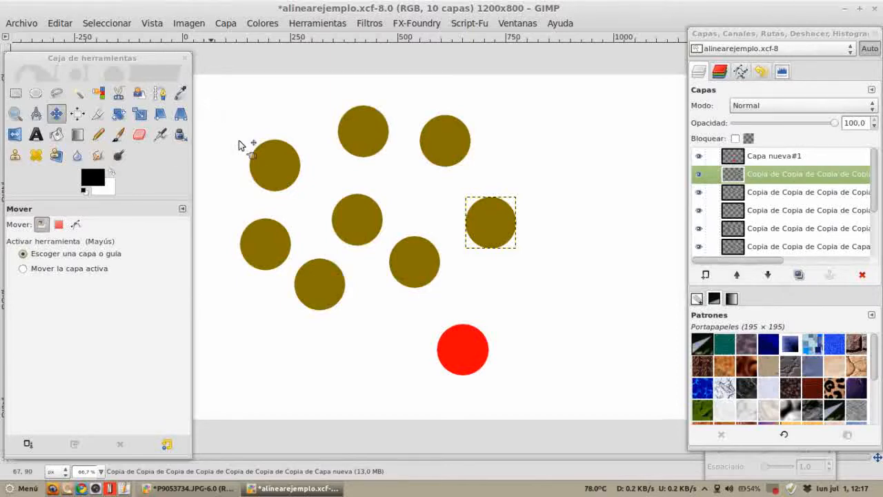
Step: Switch to the lily photo and draw a rectangular selection about 428 × 245 px across the flowers
left_click(193, 488)
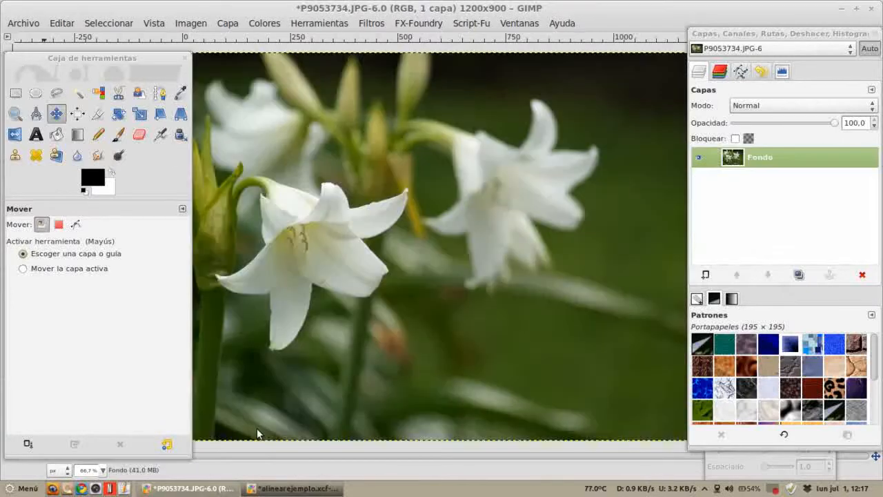
left_click(59, 224)
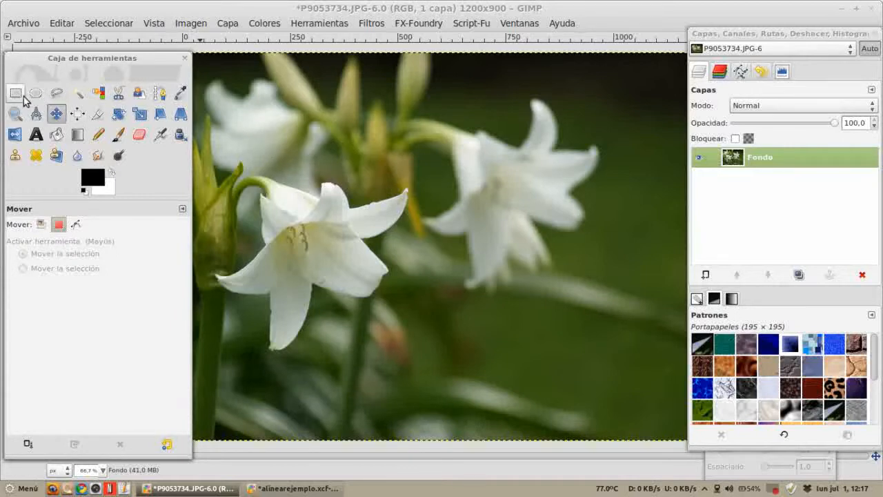
key("r")
left_click_drag(330, 125, 515, 230)
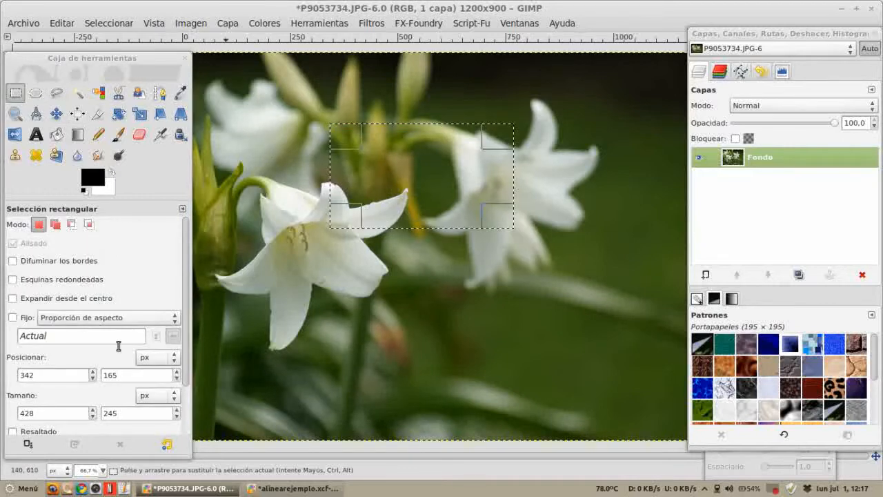
Step: Try moving the whole photo layer with the Move tool, then undo the move
left_click(56, 114)
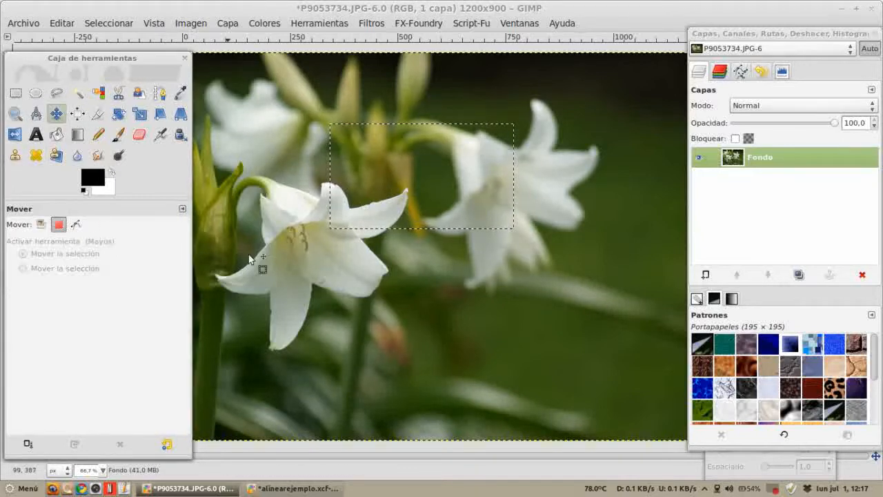
left_click(40, 223)
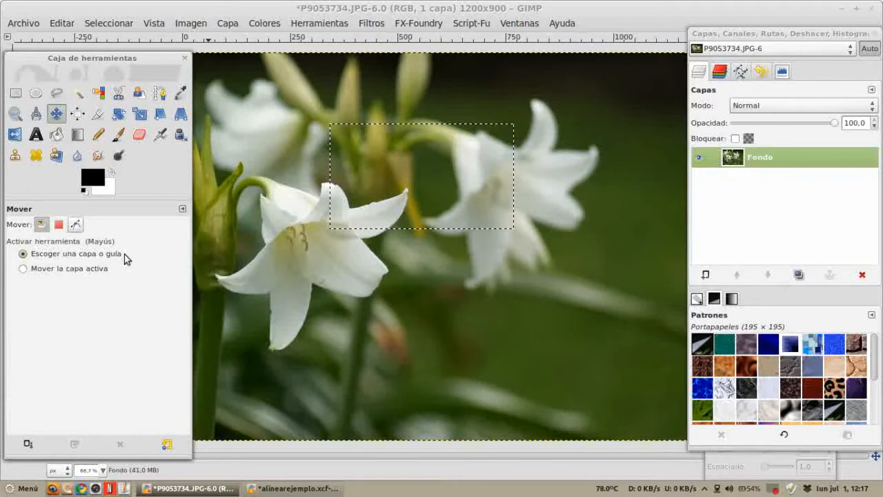
left_click_drag(388, 327, 492, 342)
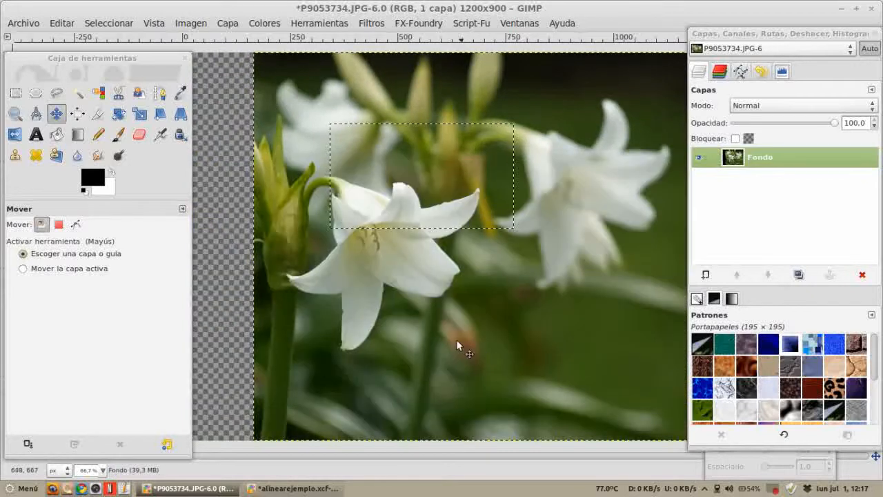
key("ctrl+z")
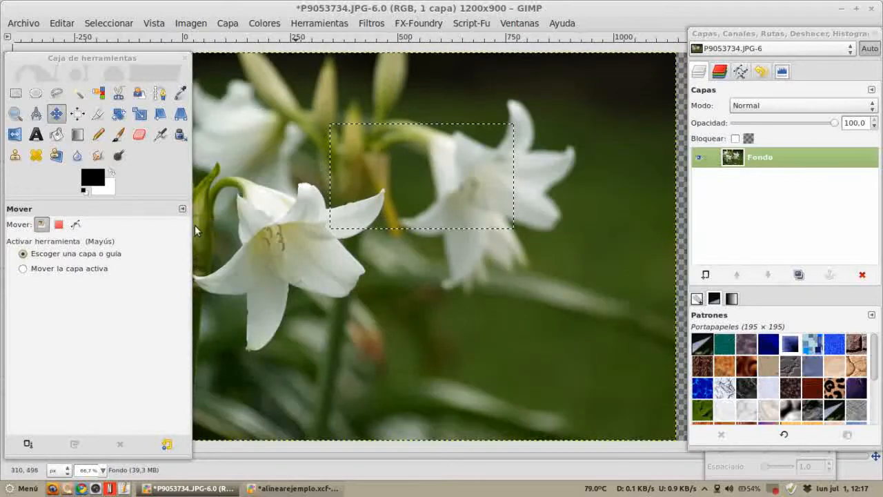
Step: Set the Move tool to selection mode and shift the rectangular selection down and left over the lily
left_click(60, 229)
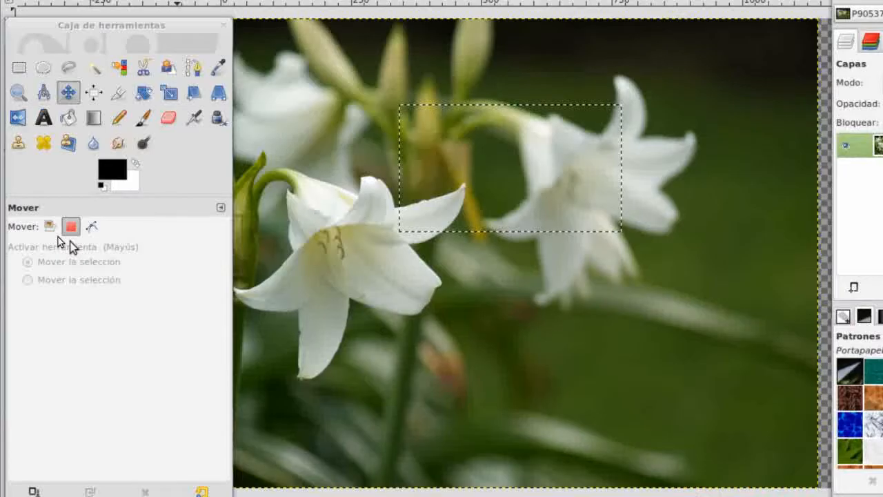
left_click(43, 227)
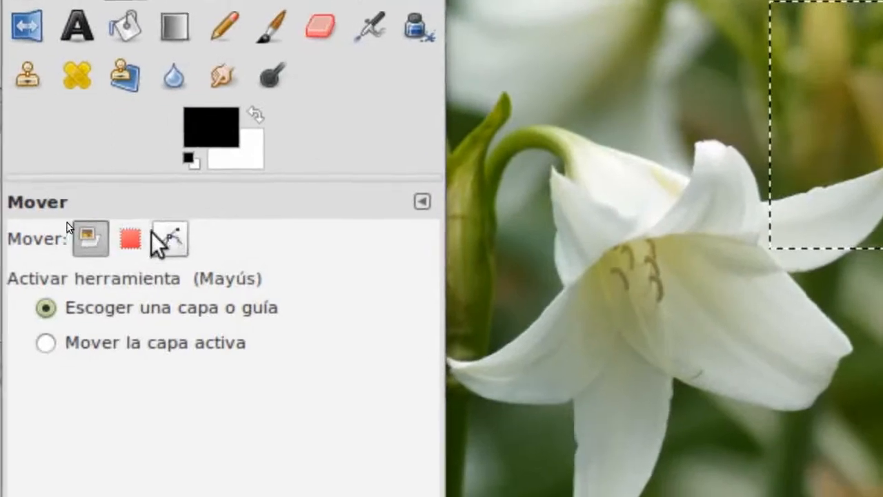
left_click(133, 241)
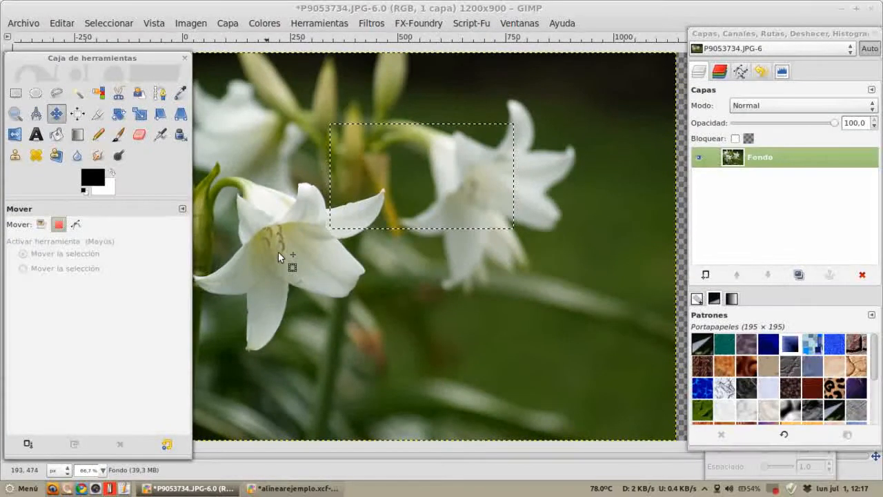
left_click_drag(398, 125, 380, 189)
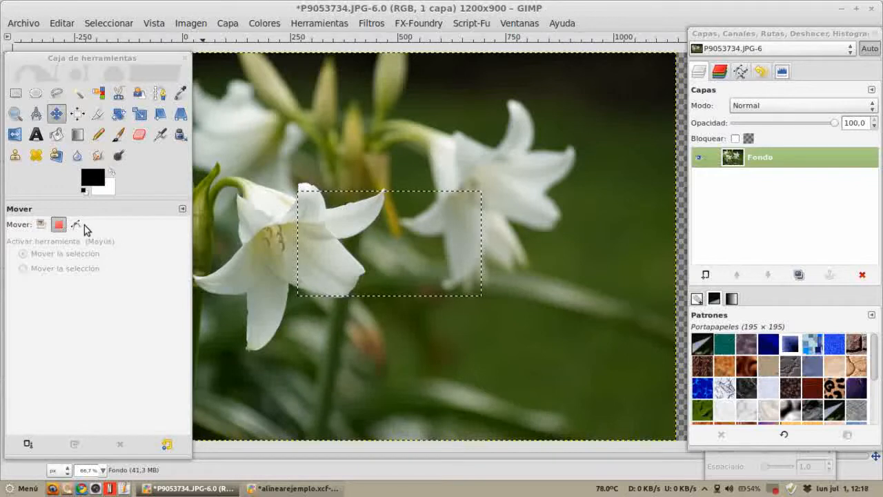
Step: Clear the selection, draw a closed three-anchor path beside the lily and convert it to a selection
left_click(740, 71)
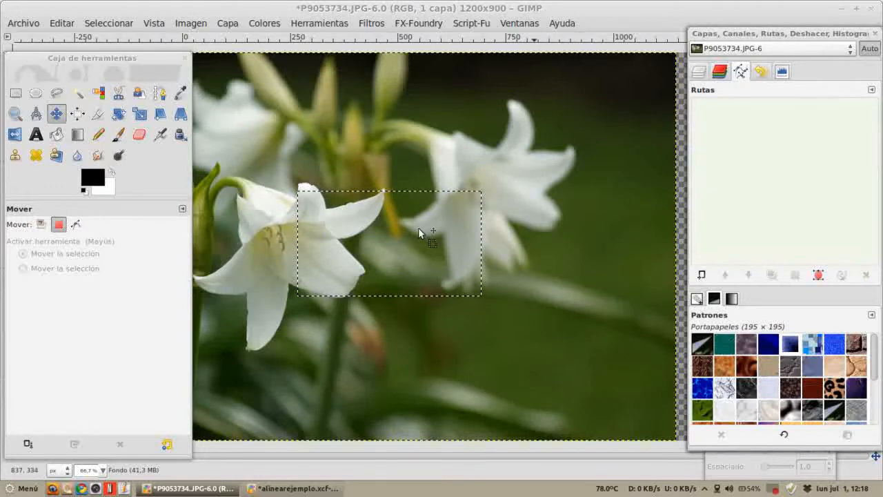
key("ctrl+shift+a")
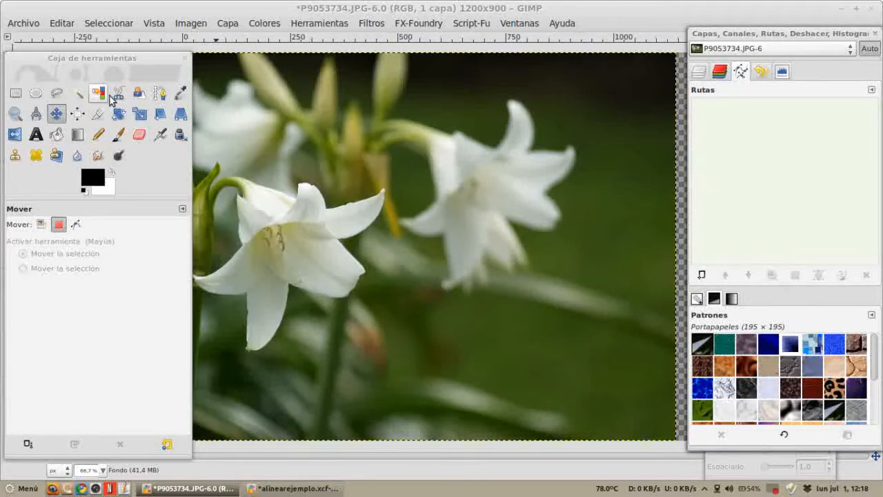
left_click(160, 93)
left_click(324, 181)
left_click_drag(431, 235, 431, 280)
left_click_drag(363, 350, 348, 347)
left_click(325, 180, "ctrl")
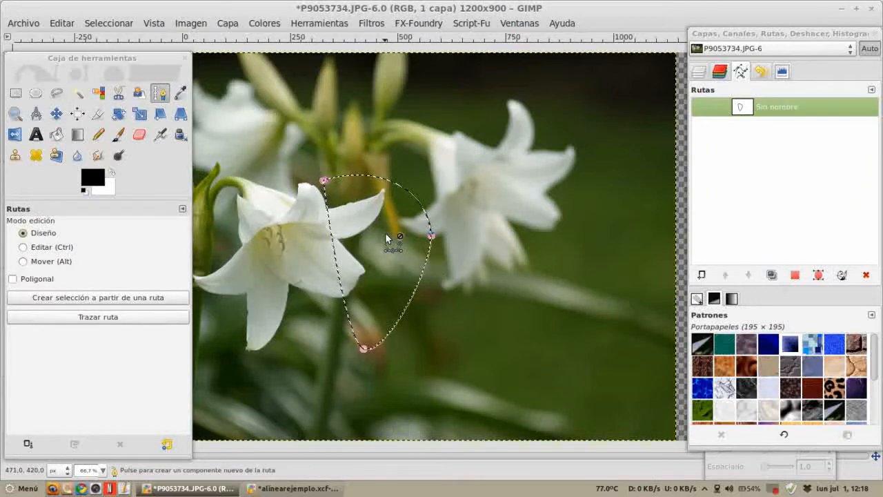
left_click(841, 276)
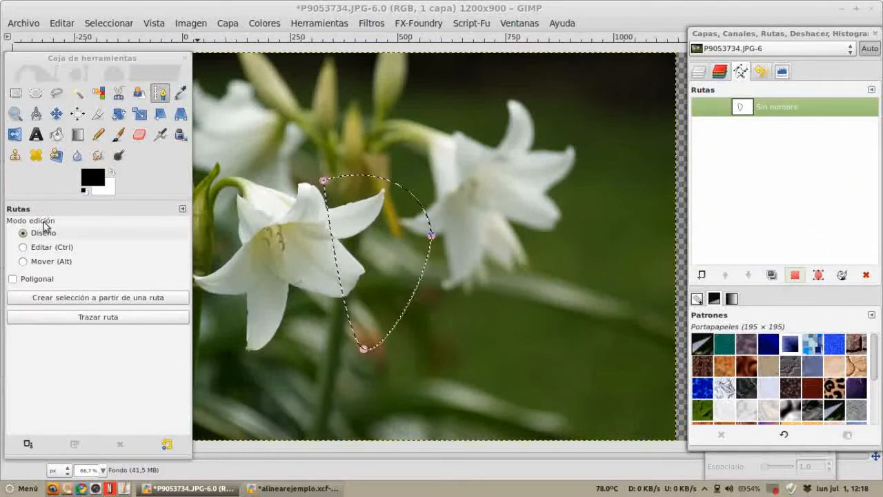
Step: Set the Move tool to path mode and drag the path up and right onto the right flower
left_click(56, 113)
left_click(76, 225)
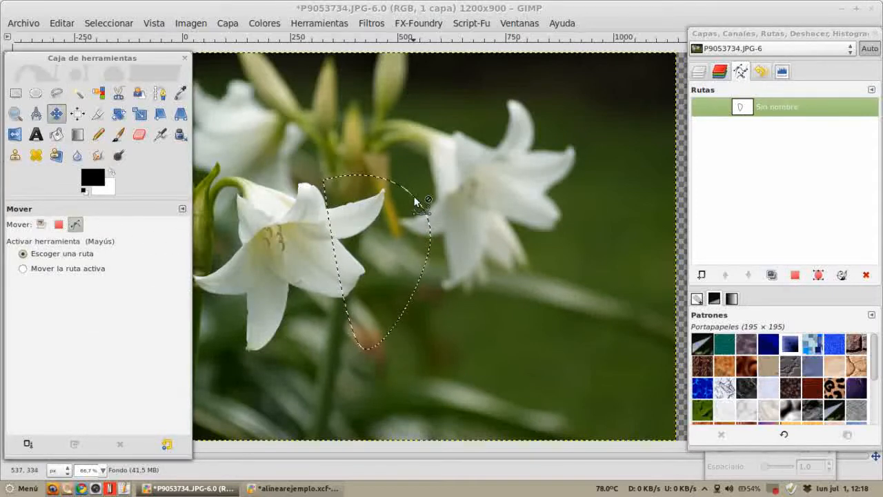
left_click_drag(415, 202, 452, 150)
Step: Move the photo layer slightly right in layer mode, then switch to path mode and nudge the path down
left_click(42, 224)
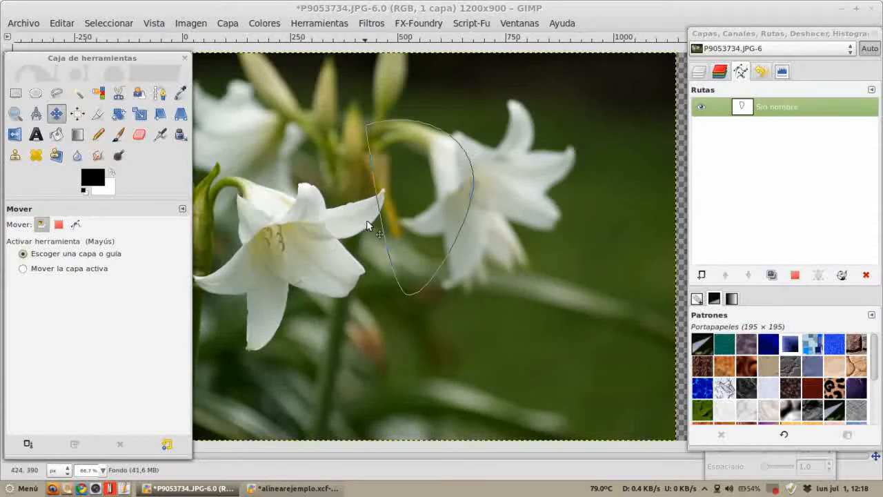
left_click_drag(384, 227, 404, 232)
double_click(769, 108)
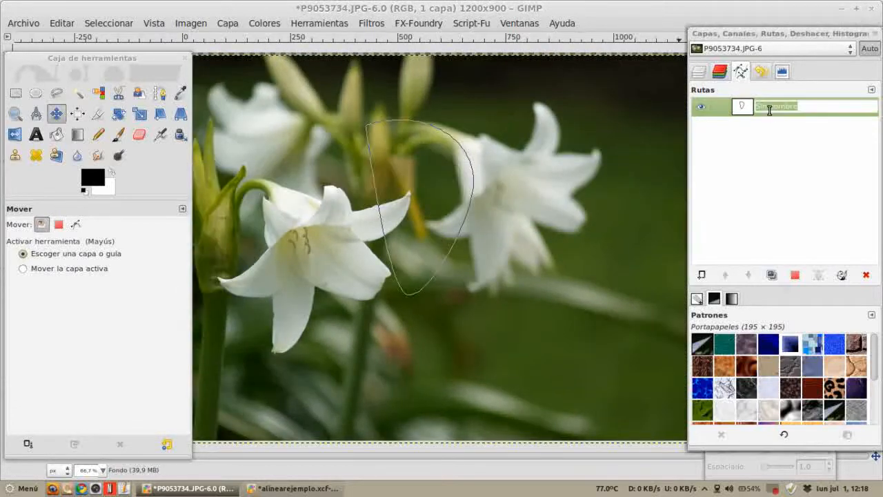
left_click(74, 229)
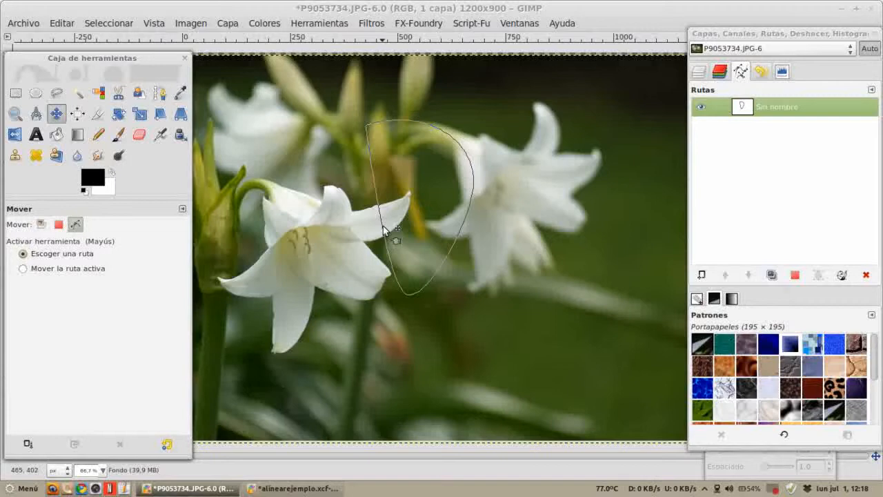
mouse_move(406, 231)
left_mouse_down()
mouse_move(435, 238)
mouse_move(413, 246)
left_mouse_up()
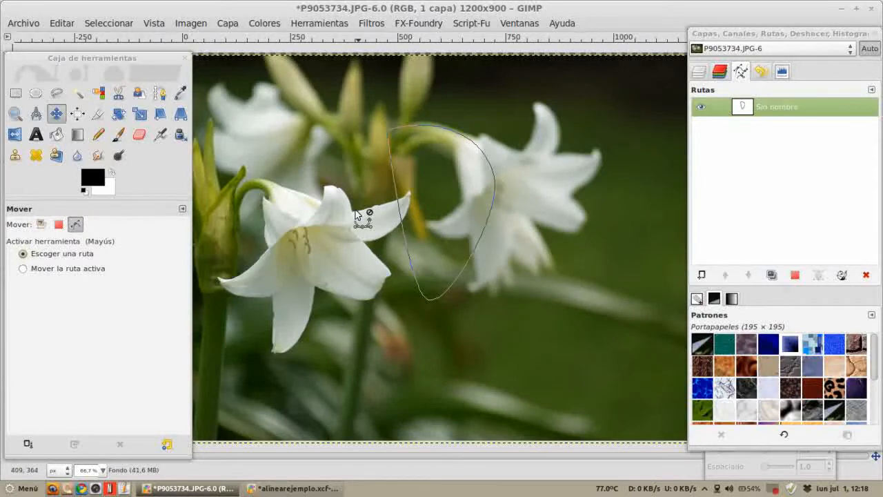
Step: Revert the lily photo to its last saved version from disk
left_click(23, 27)
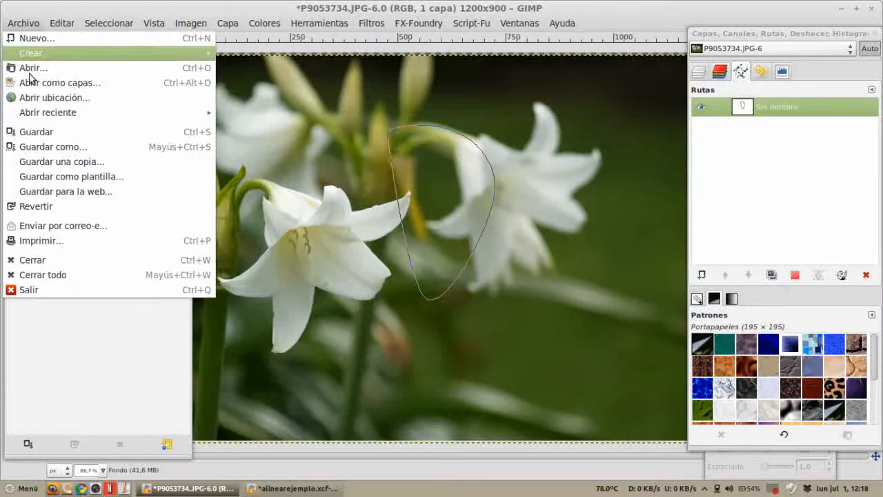
left_click(36, 207)
left_click(565, 304)
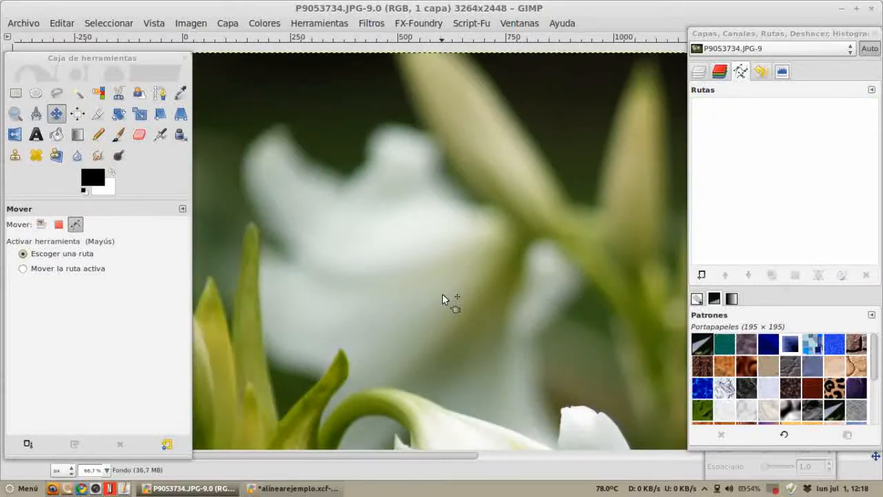
Step: Switch to the alinearejemplo.xcf image, set the Move tool to layer mode and drag several circles slightly out of place
left_click(315, 489)
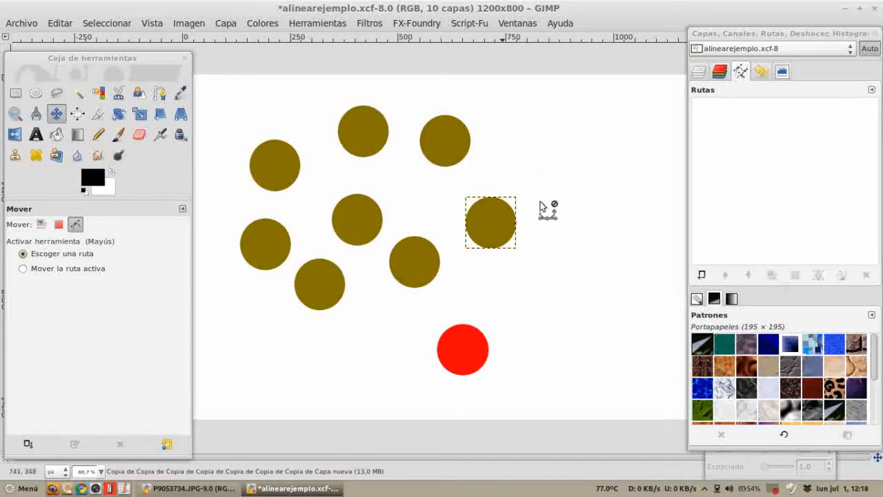
left_click(40, 224)
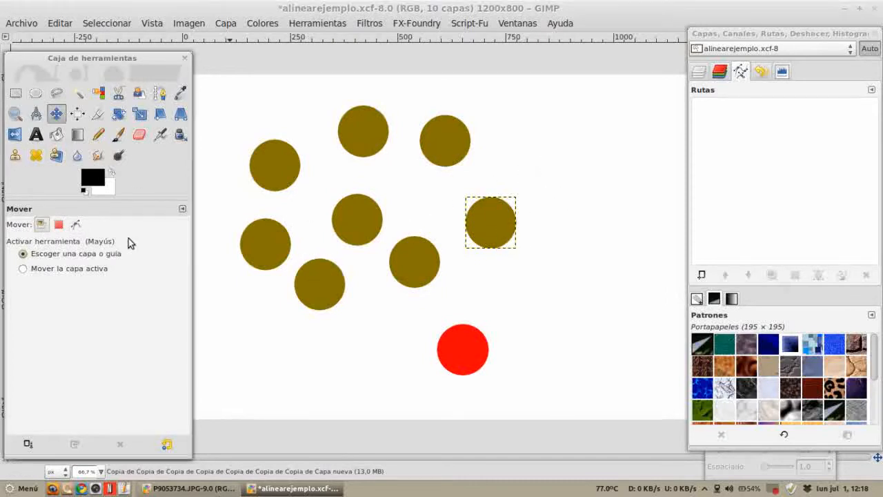
left_click_drag(503, 228, 521, 218)
mouse_move(450, 130)
left_mouse_down()
mouse_move(475, 144)
mouse_move(444, 126)
left_mouse_up()
left_click_drag(410, 283, 410, 291)
left_click_drag(451, 350, 467, 379)
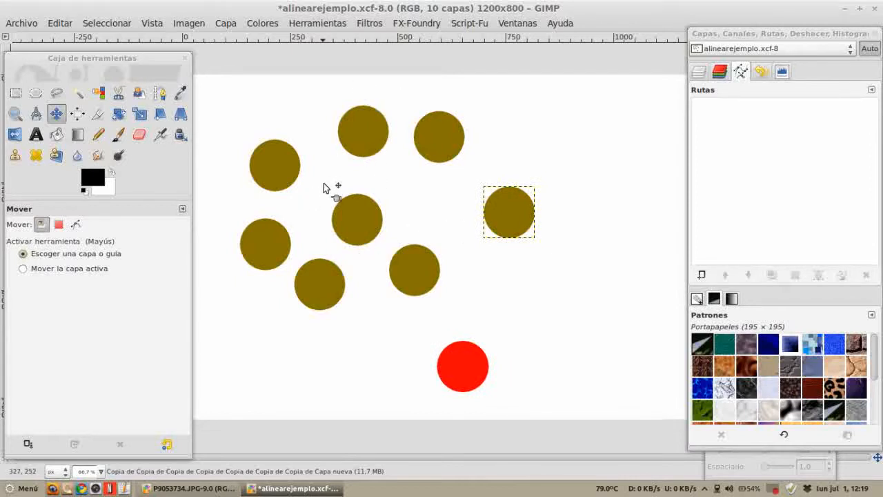
Step: Nudge the red circle up slightly and shift the brown circle above it a little left with the Move tool
left_click(75, 120)
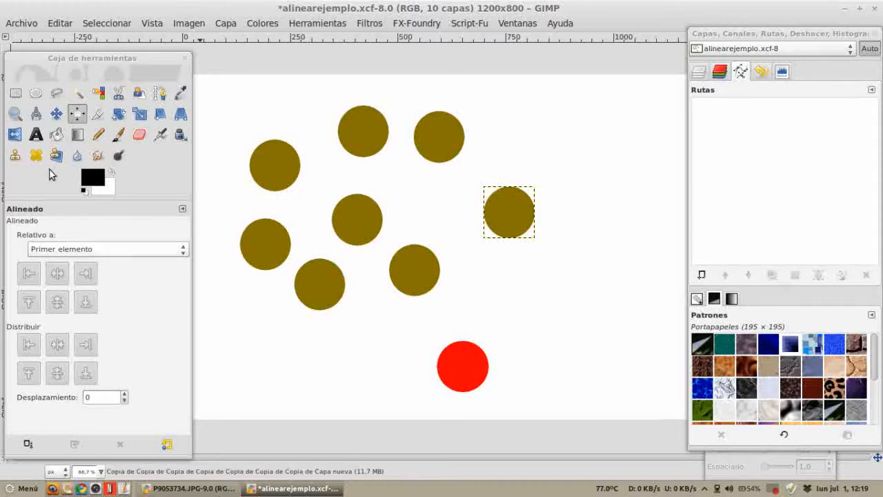
left_click(56, 113)
mouse_move(471, 366)
left_mouse_down()
mouse_move(473, 357)
mouse_move(434, 367)
mouse_move(455, 369)
mouse_move(440, 366)
mouse_move(444, 357)
mouse_move(465, 363)
mouse_move(465, 354)
left_mouse_up()
key("Tab")
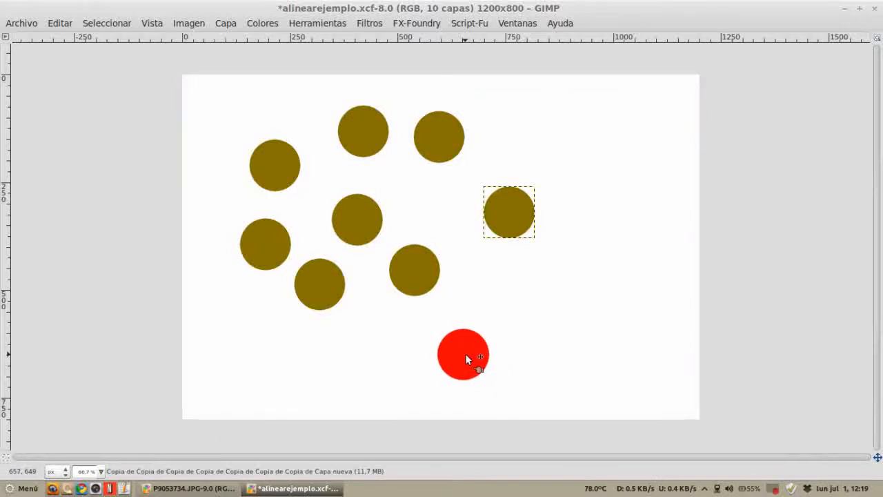
left_click_drag(452, 353, 456, 346)
key("alt+Tab")
key("alt+Tab")
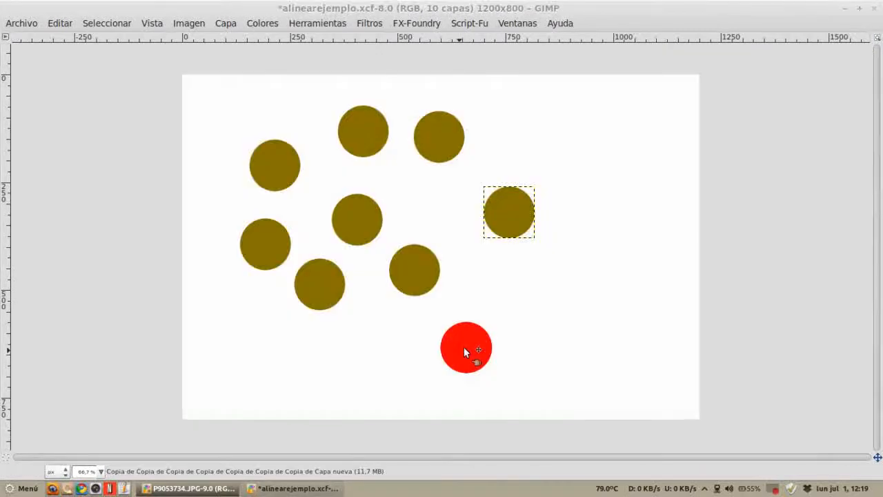
left_click_drag(407, 274, 394, 273)
Step: Restore the hidden docks and close the brush editor window
key("Tab")
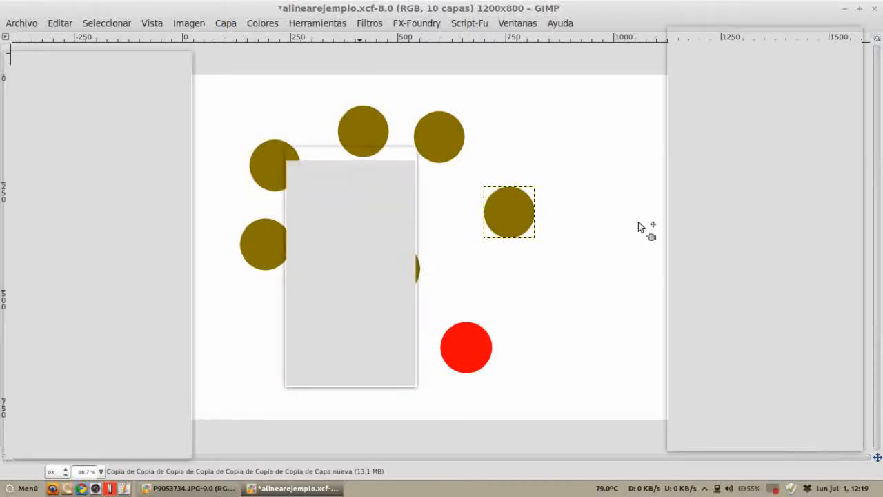
left_click(681, 73)
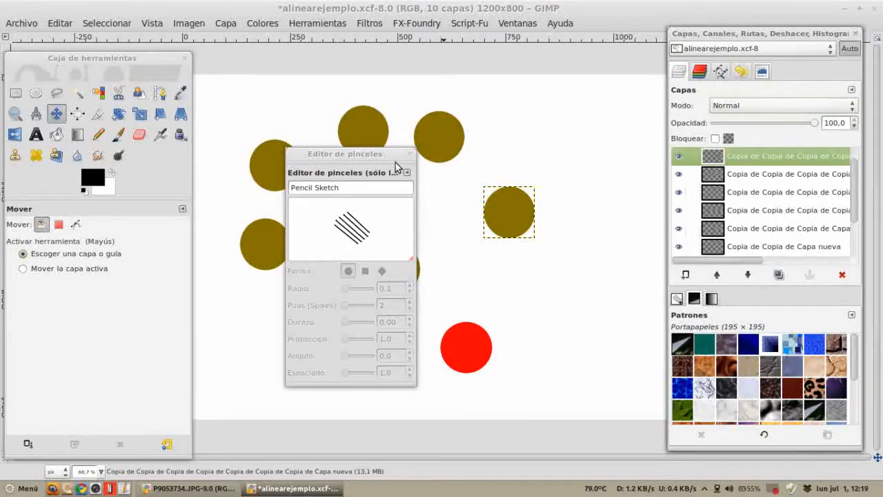
left_click(411, 154)
Step: Move the two top brown circles down and nudge the red circle slightly
left_click(704, 177)
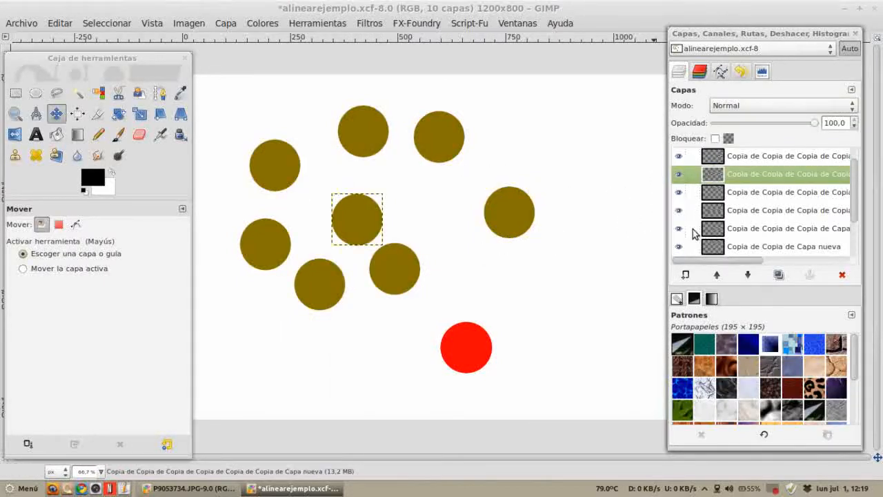
left_click(719, 193)
left_click_drag(437, 137, 445, 177)
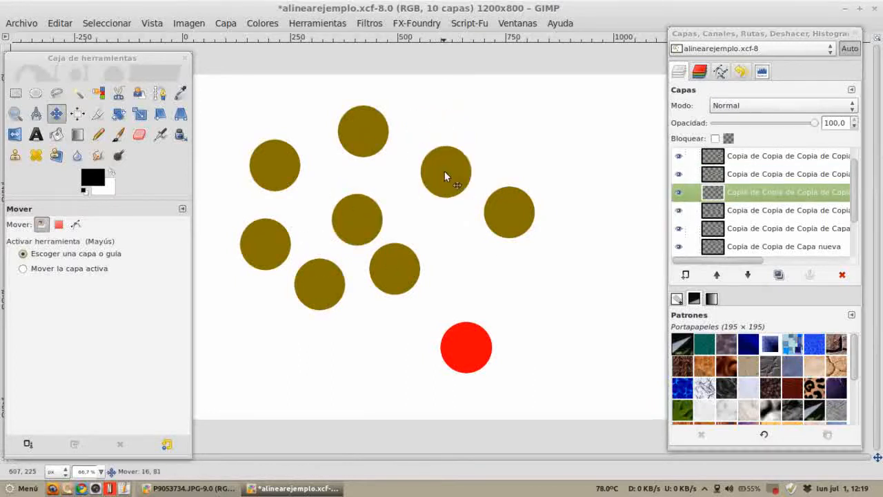
left_click_drag(363, 138, 362, 168)
left_click_drag(459, 340, 464, 343)
left_click(481, 349)
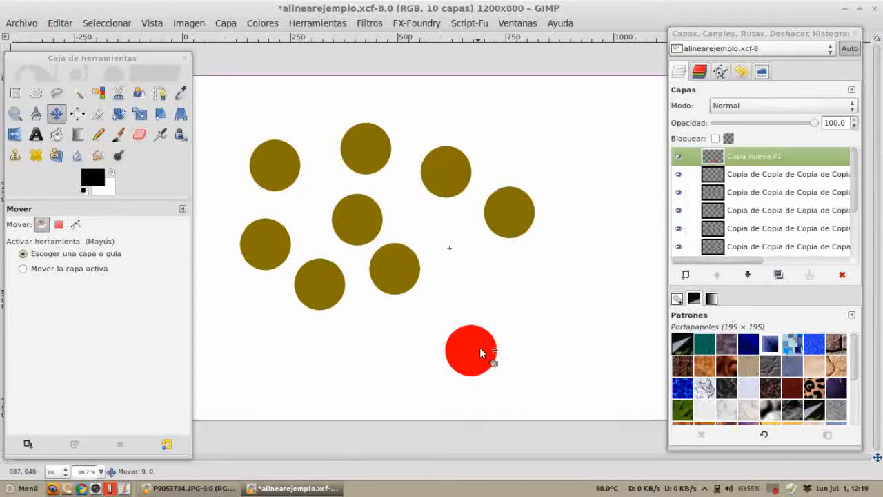
Step: Select the Capa nueva#1 layer and autocrop it to the red circle
scroll(737, 232, "down", 3)
left_click(740, 227)
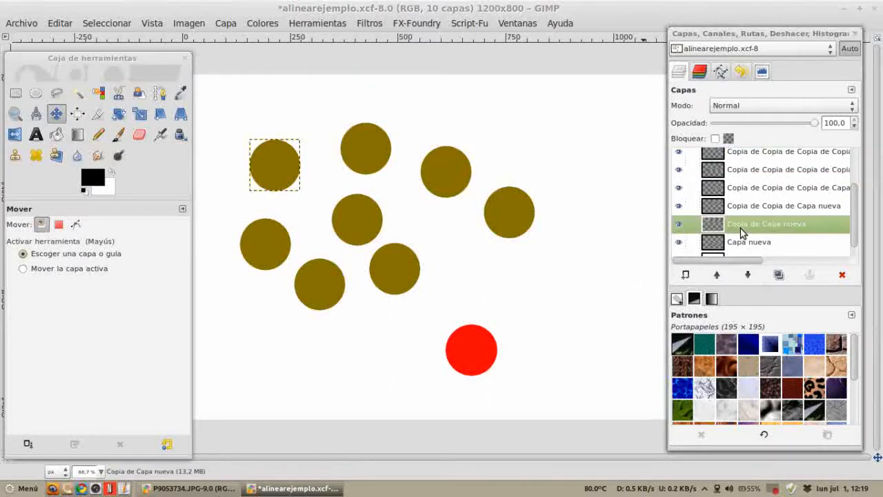
scroll(720, 199, "up", 3)
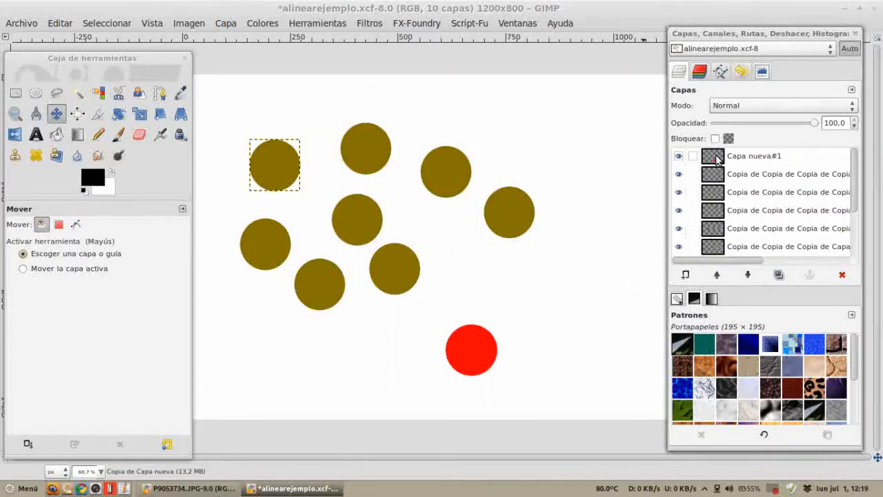
left_click(718, 158)
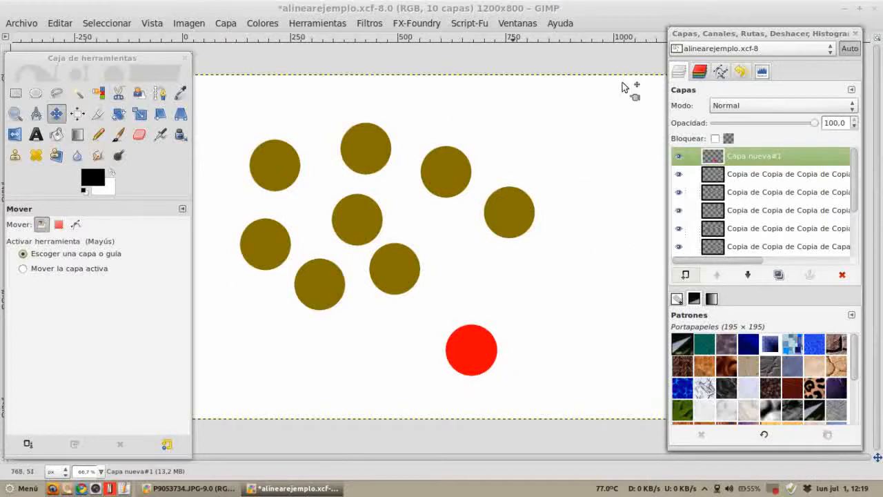
key("Tab")
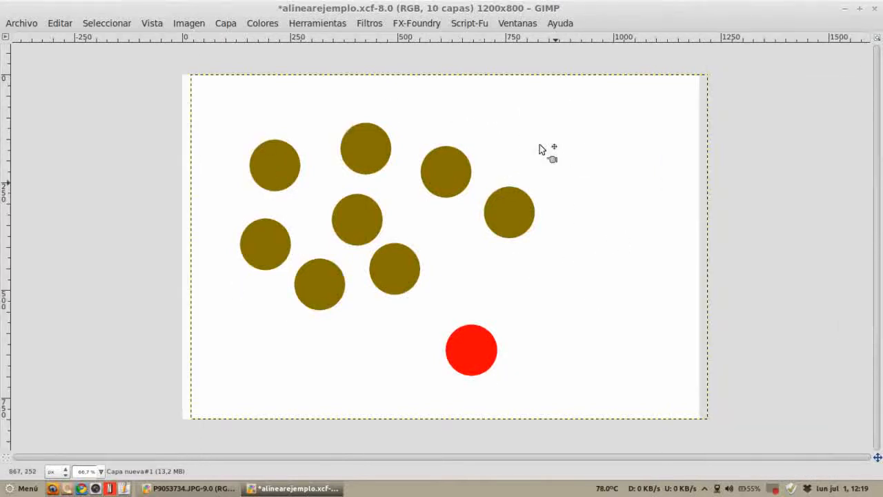
left_click(227, 24)
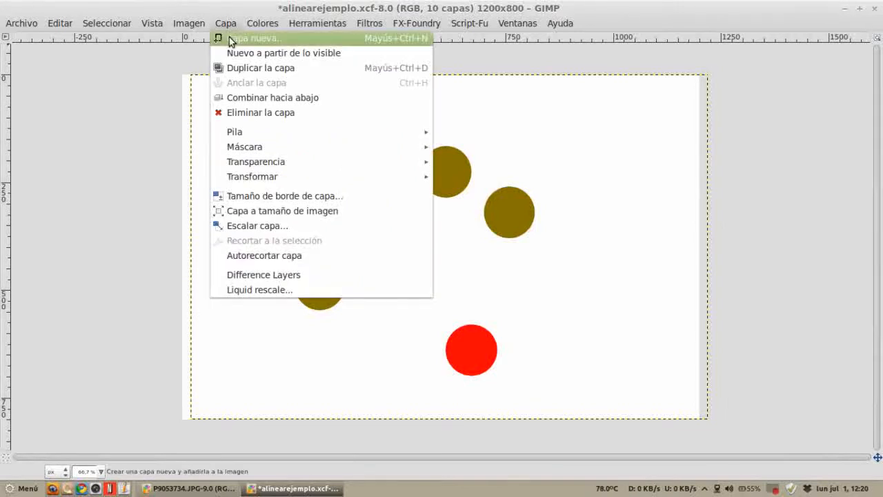
left_click(273, 257)
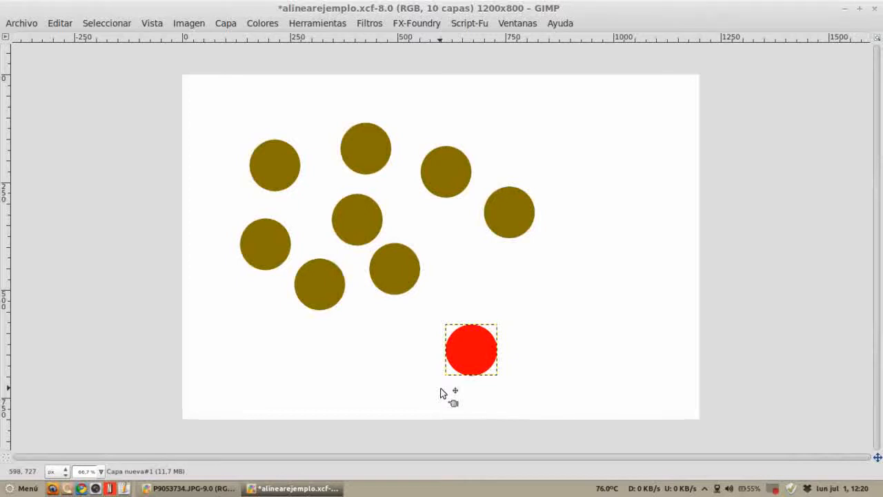
Step: Move the red circle's layer up slightly
key("Tab")
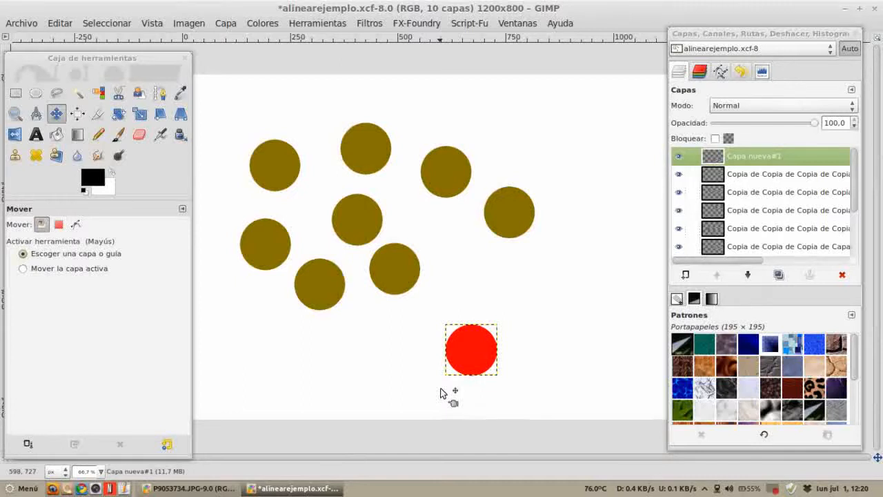
left_click_drag(460, 342, 460, 314)
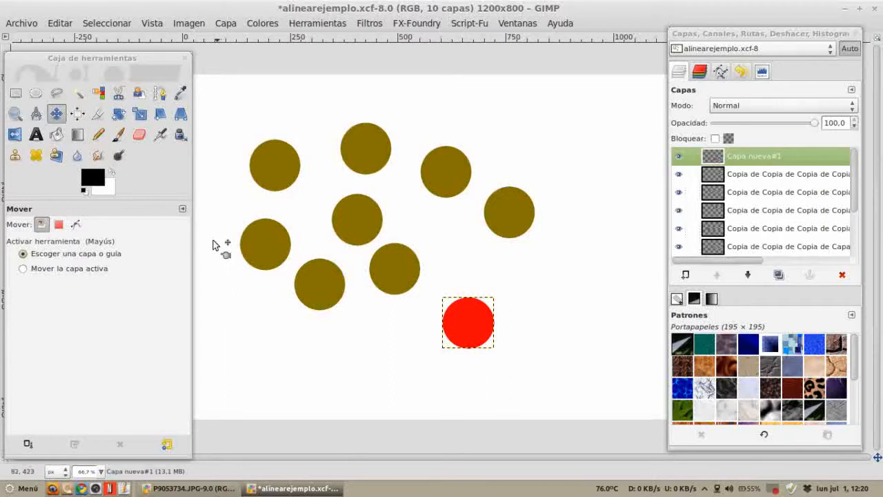
Step: Select the Align tool, pick the red circle as first item and add all eight brown circles to the selection
left_click(77, 113)
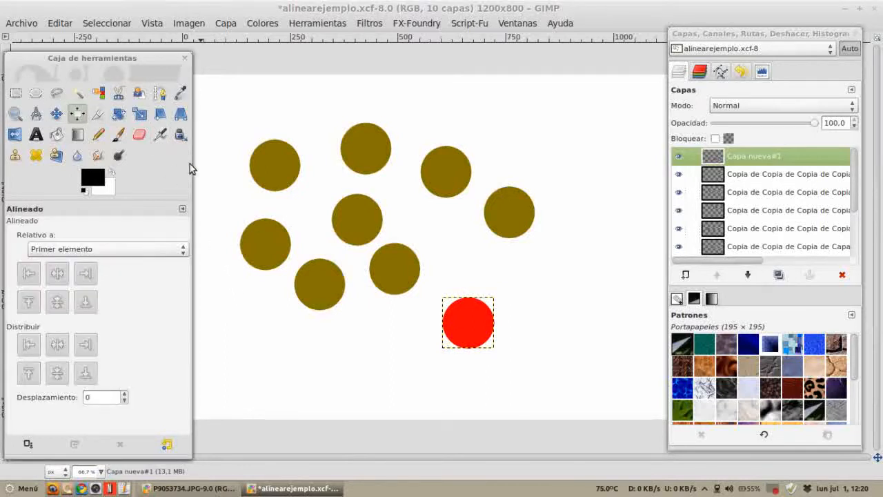
left_click_drag(467, 322, 440, 340)
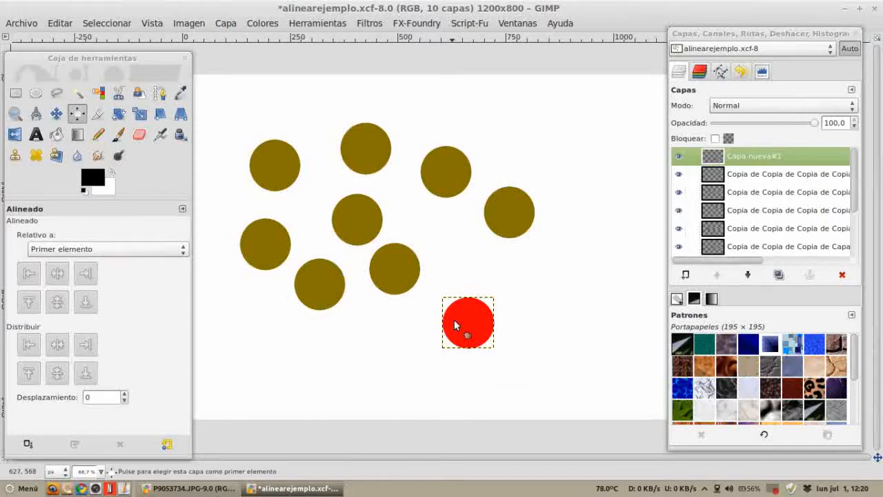
left_click(391, 270)
left_click(361, 223, "shift")
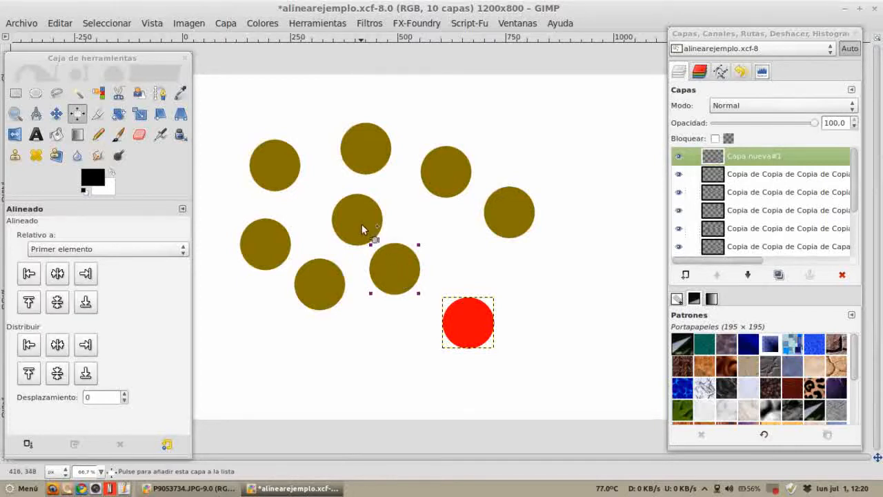
left_click(292, 185, "shift")
left_click(362, 153, "shift")
left_click(444, 174, "shift")
left_click(488, 218, "shift")
left_click(268, 247, "shift")
left_click(305, 280, "shift")
Step: Set alignment relative to the selection and centre the circles horizontally, then undo the alignment
left_click(62, 278)
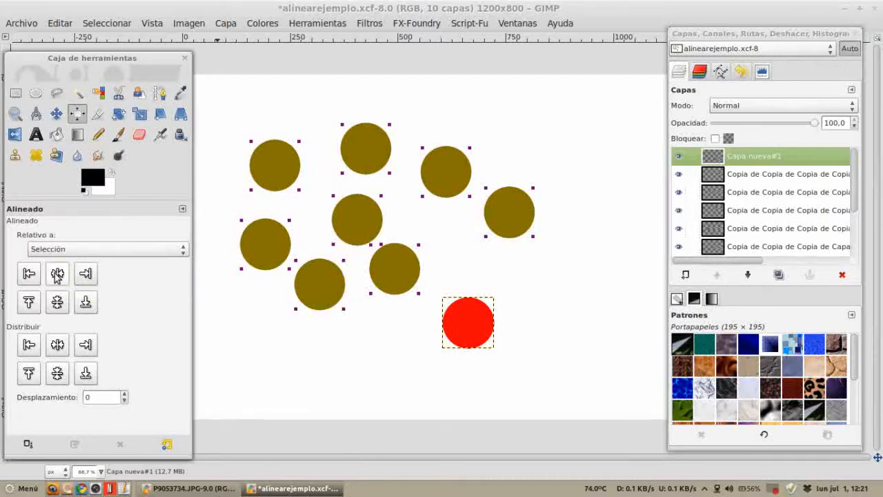
left_click(59, 277)
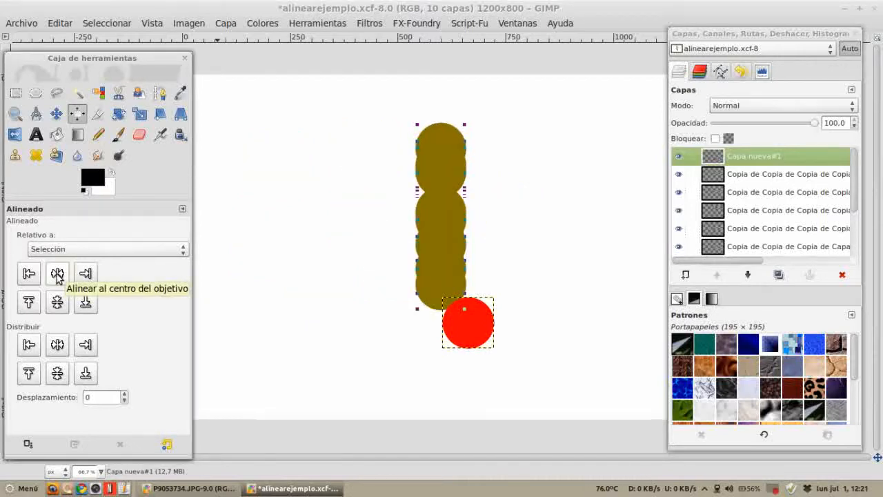
key("ctrl+z")
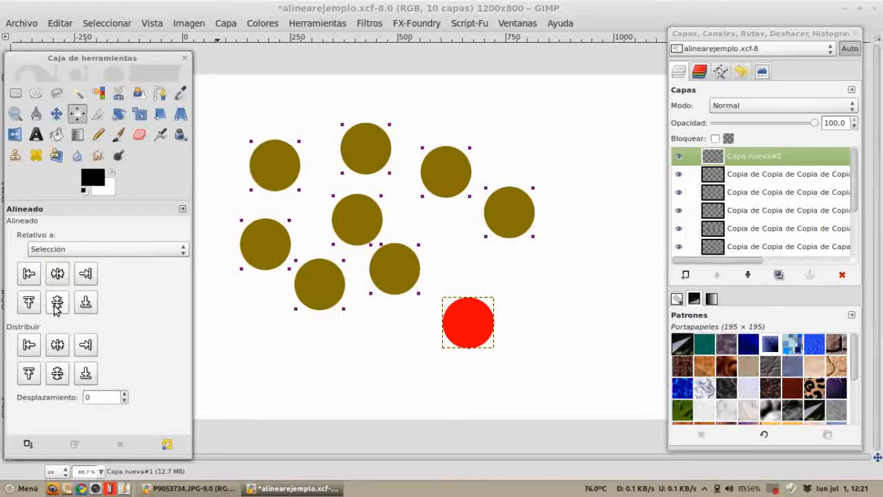
Step: Try middle, centre and bottom alignments on the selected circles, undoing each one
left_click(57, 306)
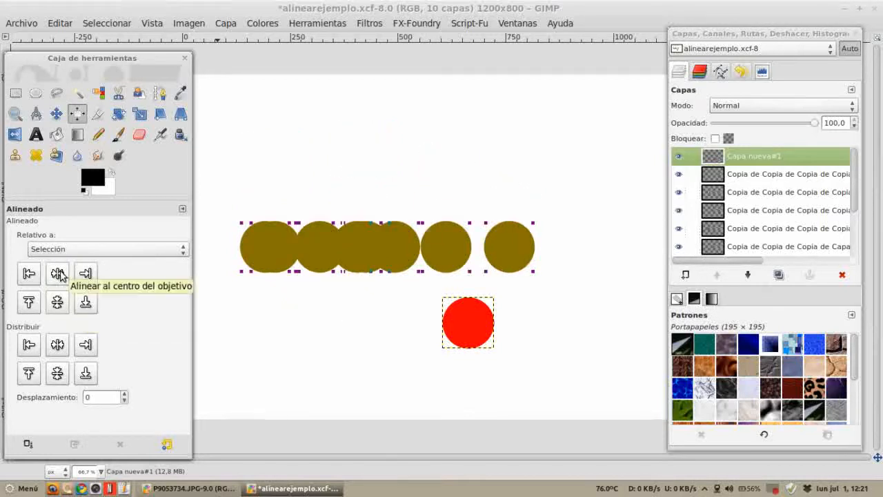
key("ctrl+z")
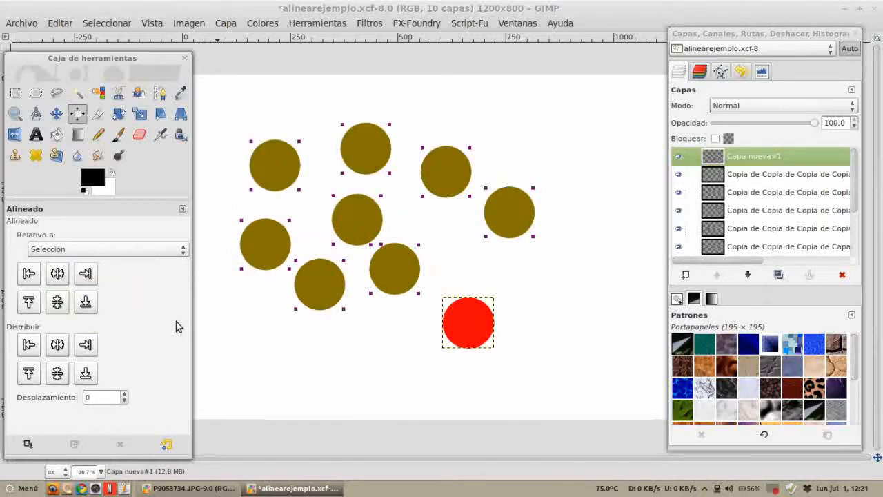
left_click(59, 298)
left_click(58, 274)
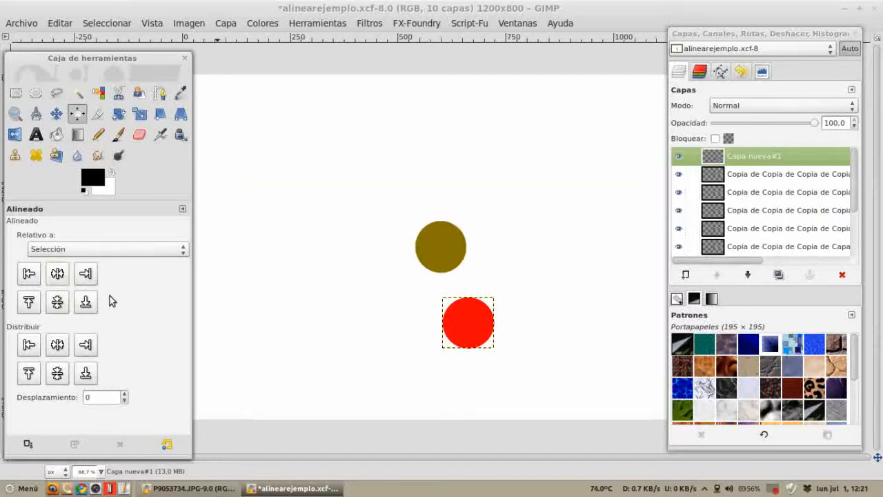
key("ctrl+z")
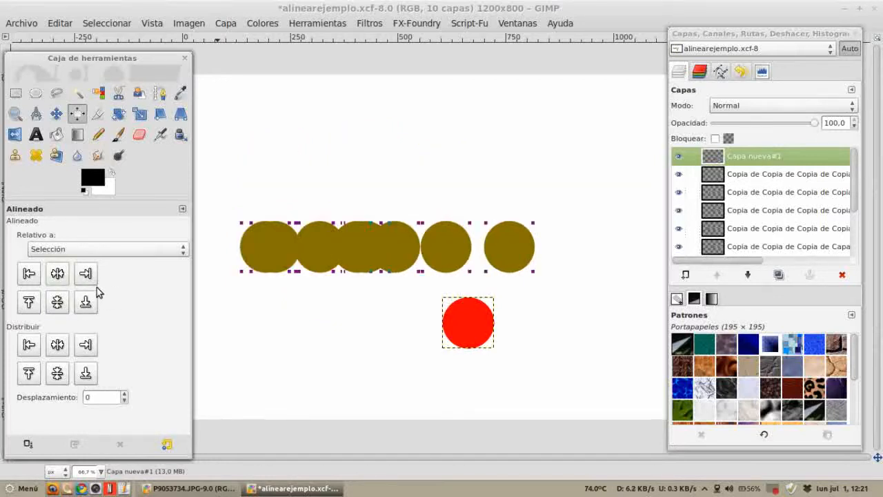
key("ctrl+z")
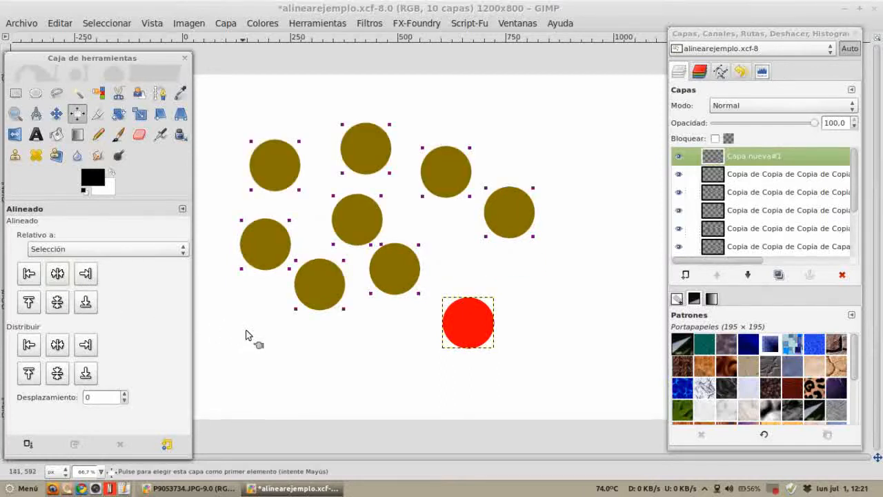
left_click(86, 303)
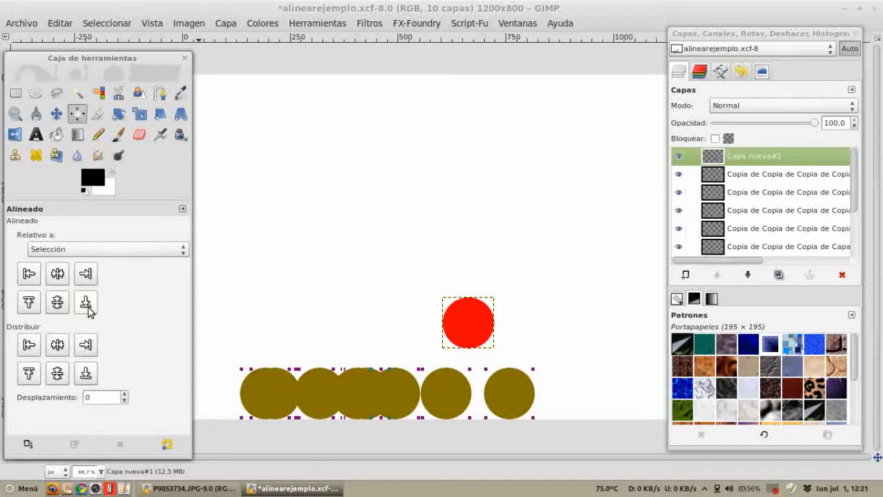
key("ctrl+z")
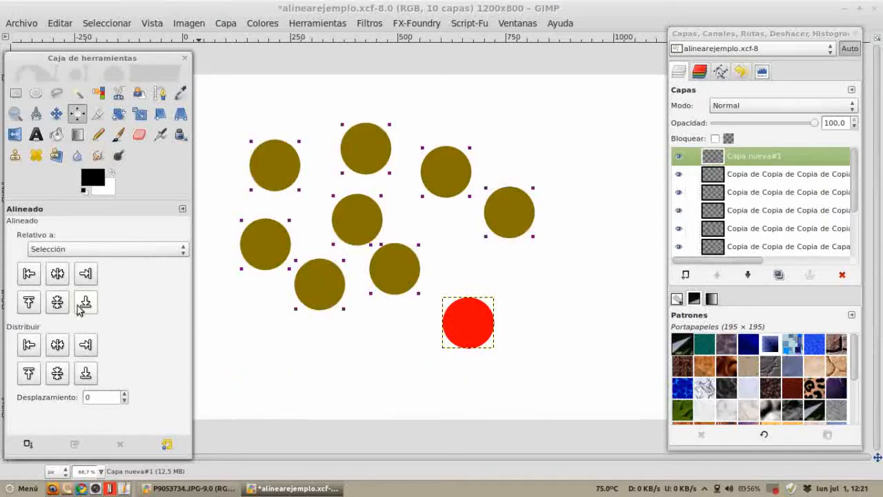
Step: Try top alignment on the selected circles and undo it
left_click(31, 302)
key("ctrl+z")
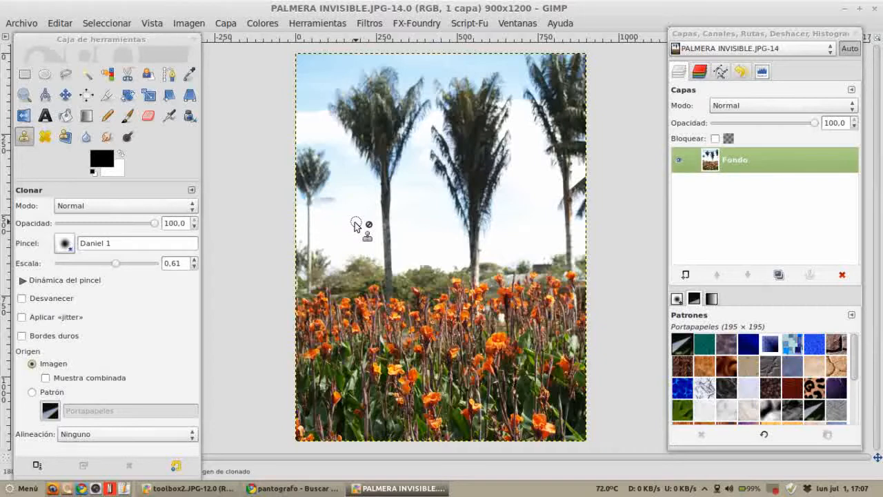
Step: Switch to the browser to browse pantograph reference images, then return to GIMP
key("alt+Tab")
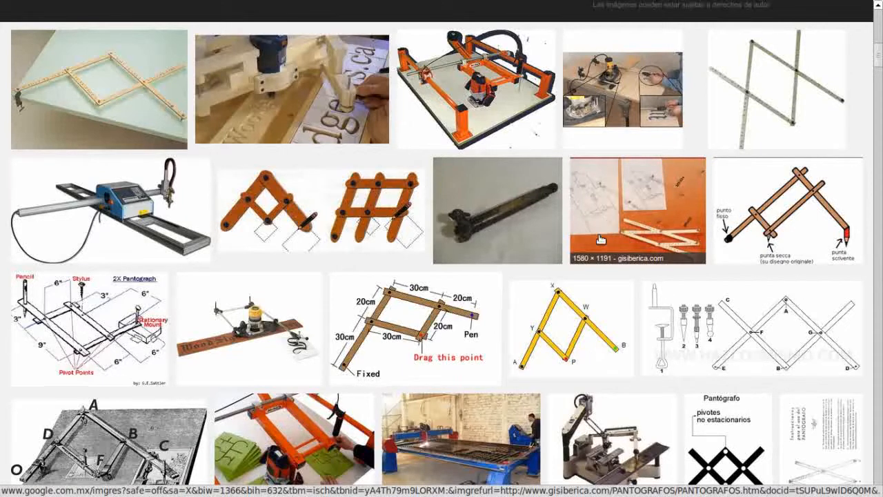
scroll(567, 275, "up", 1)
scroll(566, 276, "up", 5)
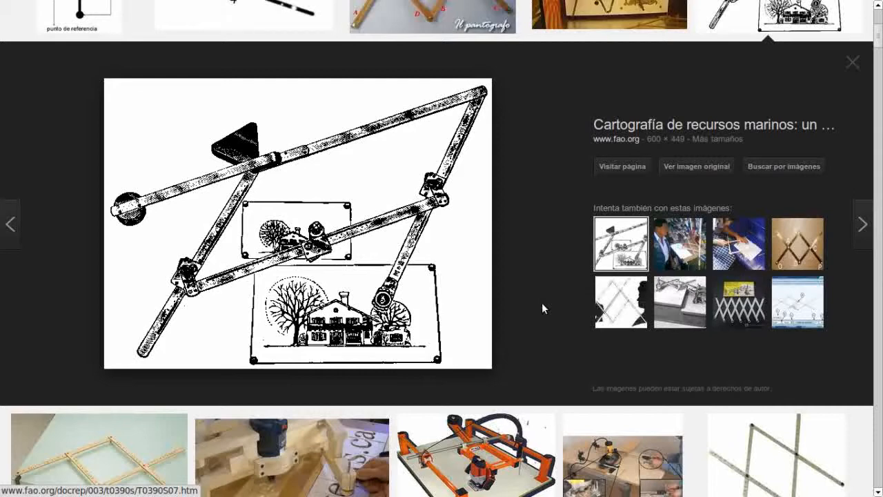
key("alt+Tab")
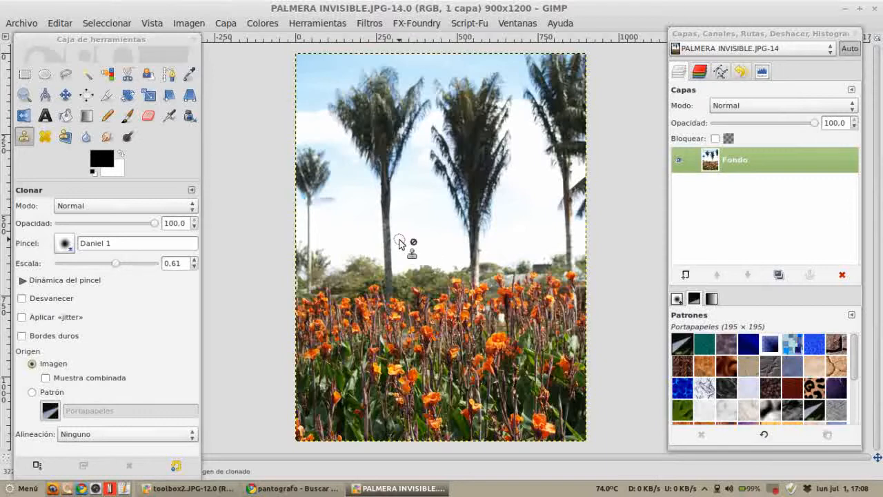
Step: Set the Clone brush scale to 2.58 and set the clone source in the sky between the palms
left_click_drag(118, 265, 336, 262)
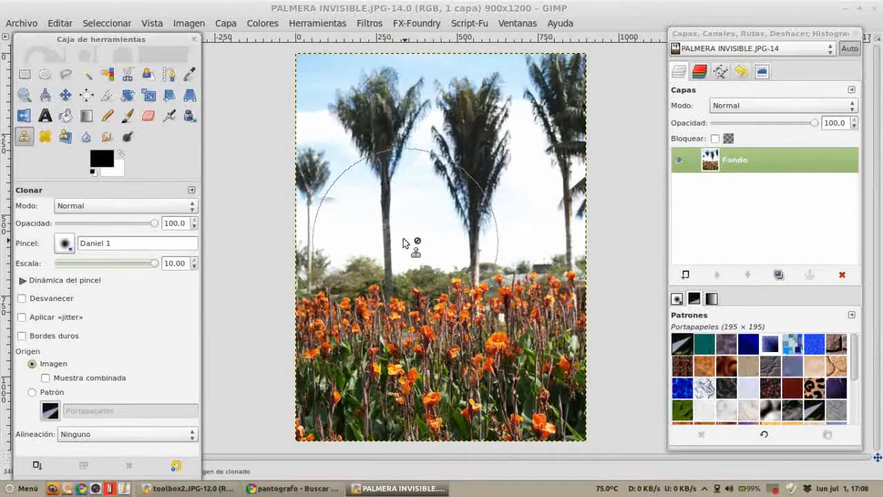
left_click_drag(147, 267, 136, 265)
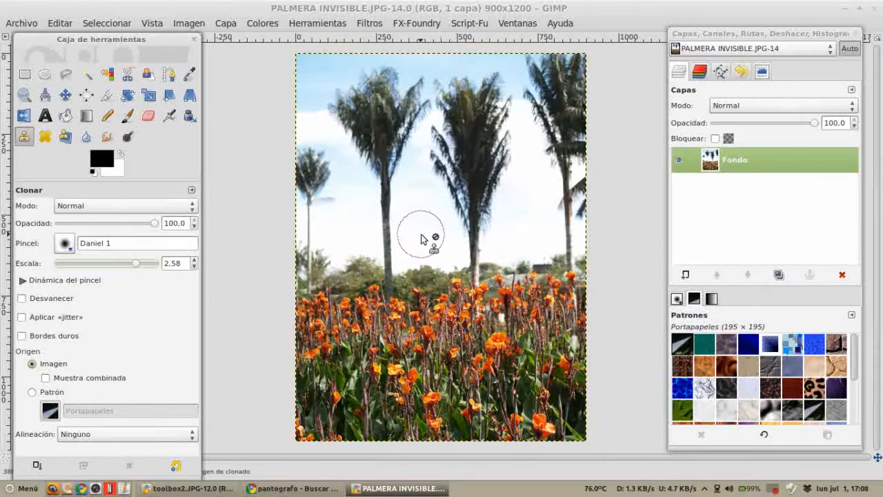
scroll(429, 239, "up", 2)
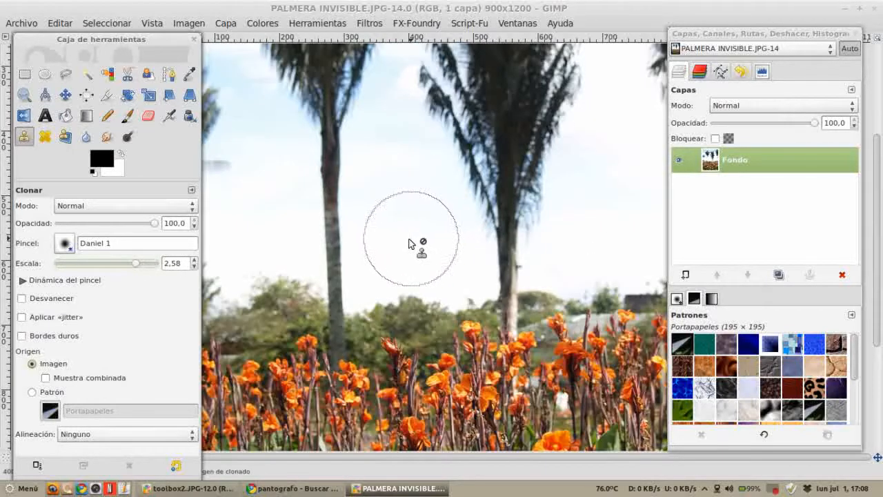
left_click(404, 224, "ctrl")
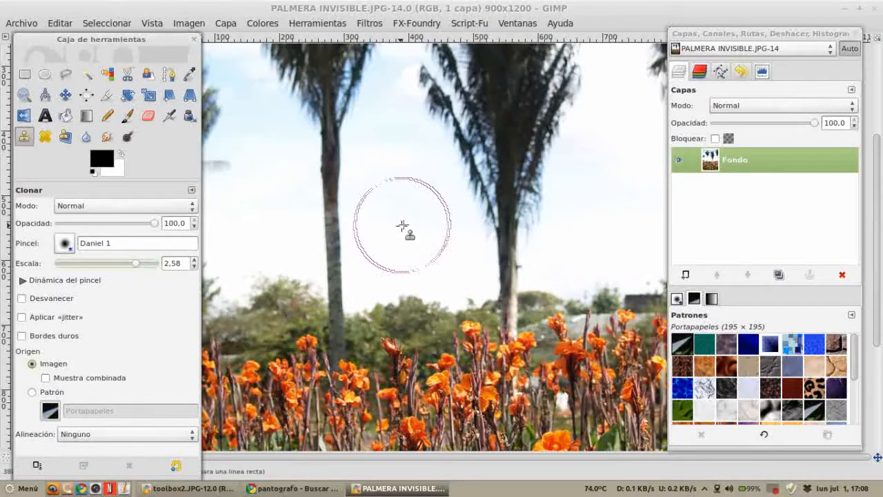
Step: Paint cloned sky over the flowers, then undo the stroke
scroll(422, 236, "down", 3)
scroll(423, 236, "down", 2)
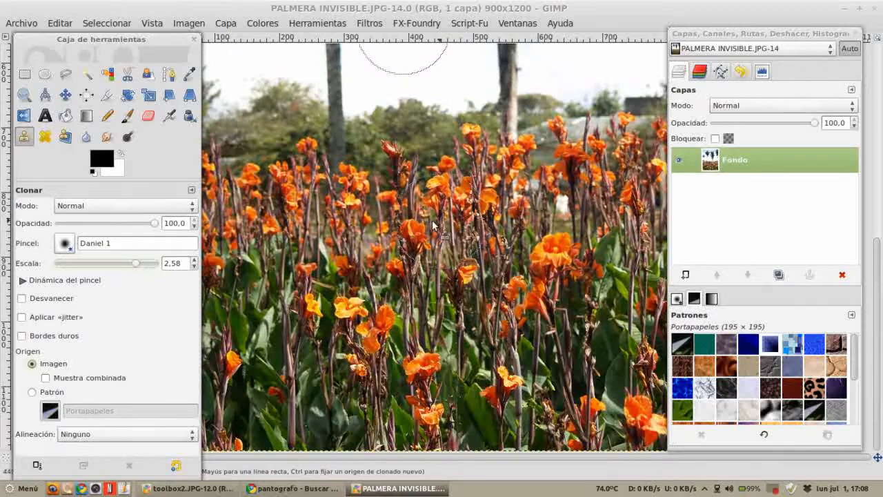
scroll(423, 228, "down", 2)
mouse_move(428, 345)
left_mouse_down()
mouse_move(440, 326)
mouse_move(409, 335)
mouse_move(475, 329)
mouse_move(386, 350)
mouse_move(516, 340)
mouse_move(406, 359)
mouse_move(497, 349)
mouse_move(336, 312)
mouse_move(495, 294)
mouse_move(422, 299)
mouse_move(507, 282)
mouse_move(371, 294)
mouse_move(446, 314)
mouse_move(402, 314)
mouse_move(474, 345)
mouse_move(415, 294)
mouse_move(472, 280)
mouse_move(510, 279)
mouse_move(505, 285)
mouse_move(469, 281)
mouse_move(476, 226)
left_mouse_up()
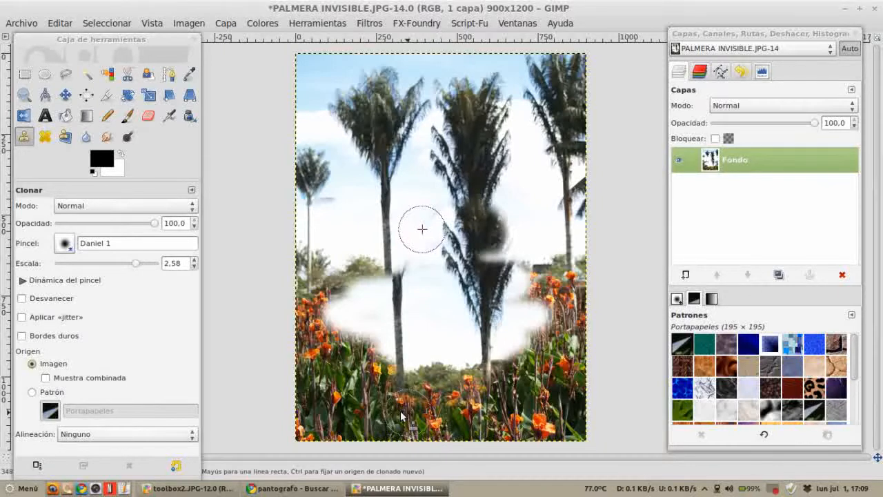
key("ctrl+z")
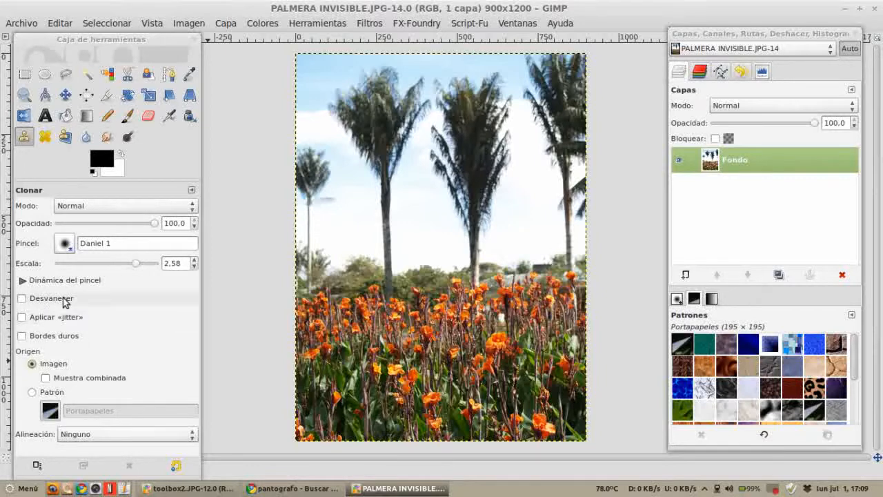
left_click(65, 244)
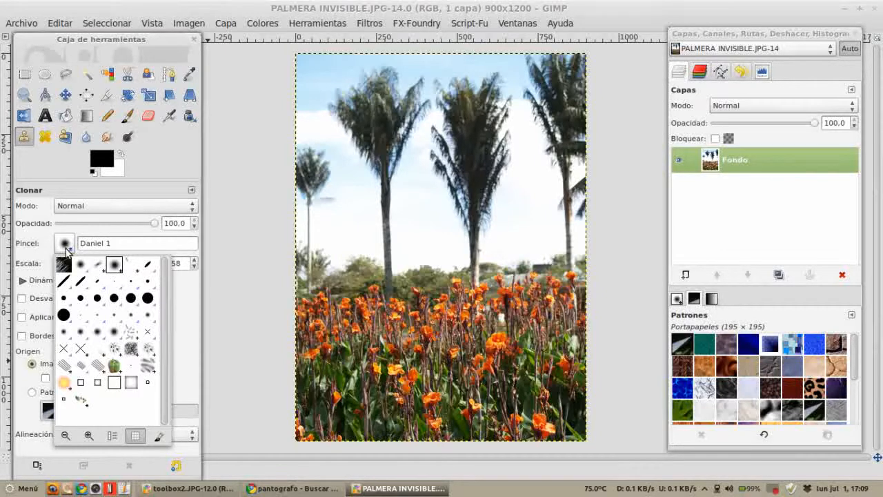
left_click(65, 247)
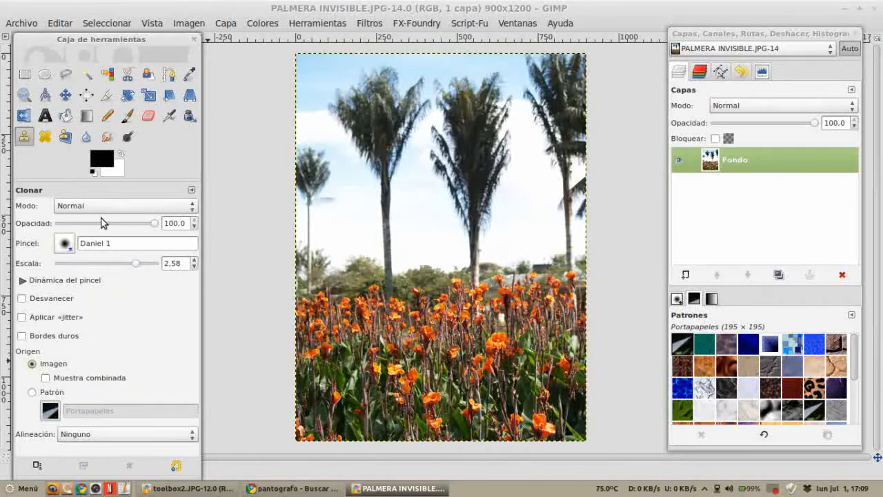
left_click(104, 205)
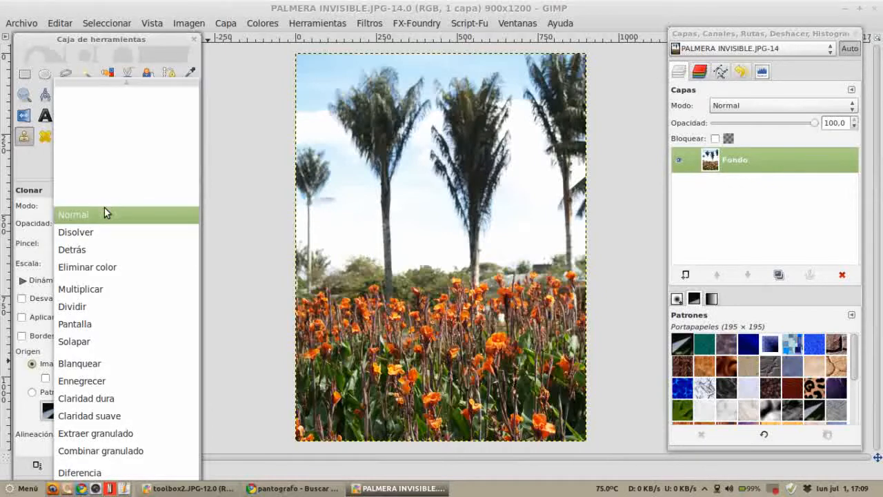
left_click(105, 211)
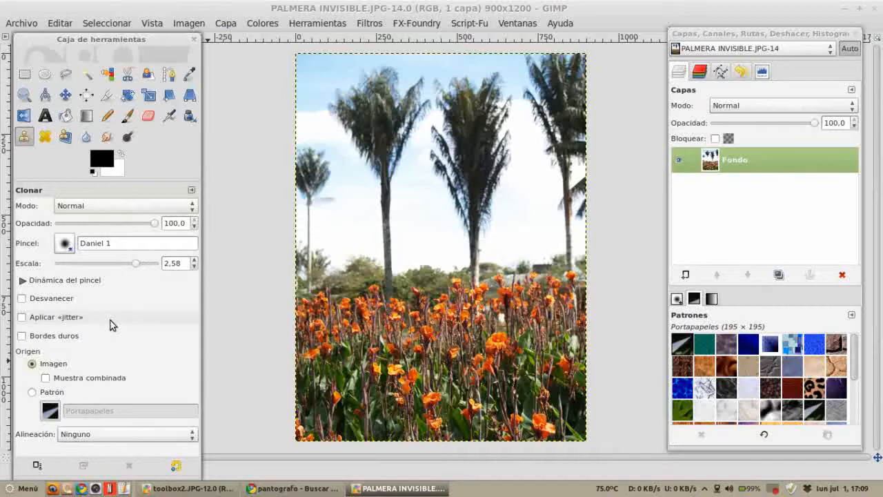
Step: Set a sky clone source, reduce the brush scale to 1.28 and clone sky over the small palm at the left edge
left_click(423, 229, "ctrl")
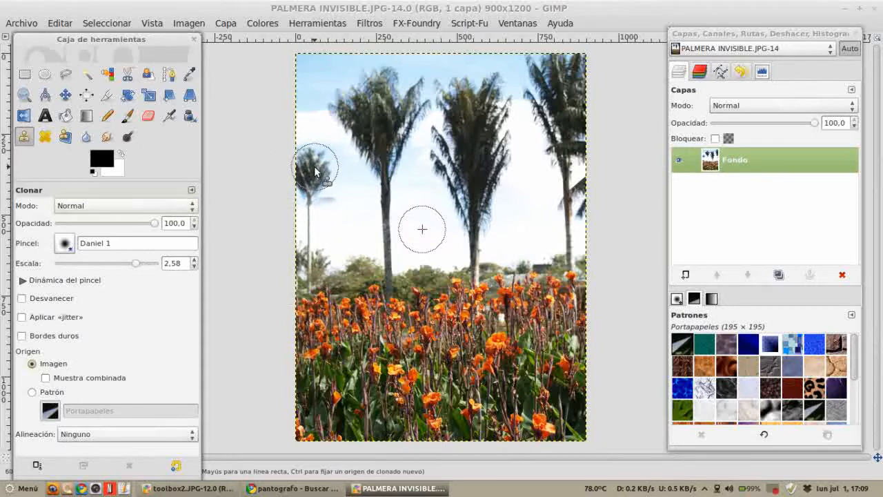
left_click_drag(136, 263, 122, 265)
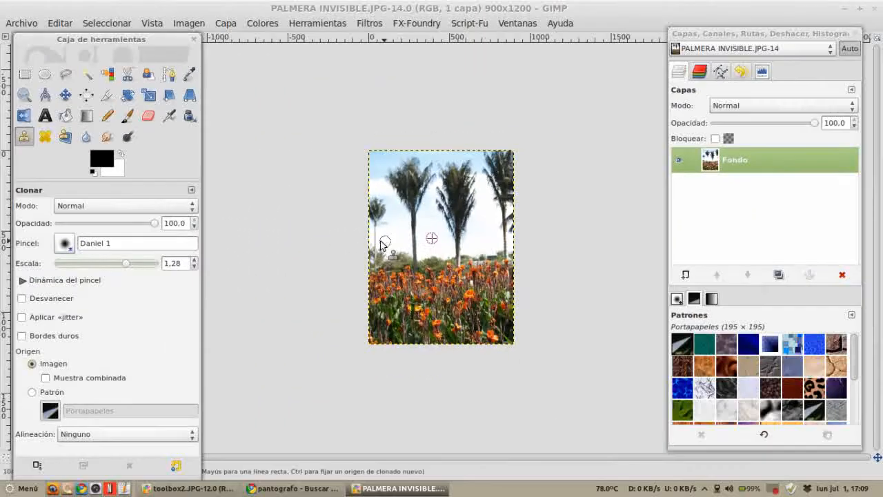
scroll(422, 251, "up", 3)
left_click(309, 221, "ctrl")
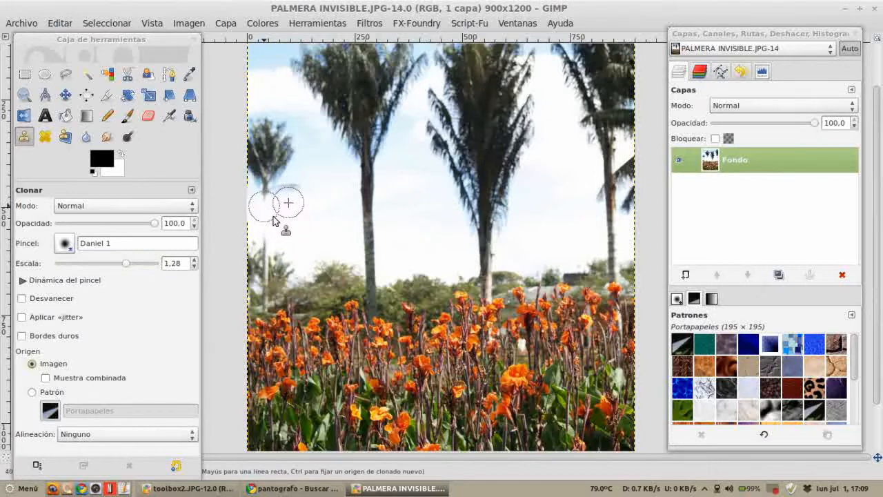
mouse_move(269, 204)
left_mouse_down()
mouse_move(293, 188)
mouse_move(262, 196)
mouse_move(292, 160)
mouse_move(252, 187)
mouse_move(328, 214)
mouse_move(313, 216)
mouse_move(289, 188)
mouse_move(266, 193)
mouse_move(302, 177)
mouse_move(292, 155)
mouse_move(283, 169)
mouse_move(322, 160)
mouse_move(293, 147)
mouse_move(276, 160)
mouse_move(304, 145)
mouse_move(301, 129)
mouse_move(281, 141)
mouse_move(265, 126)
left_mouse_up()
mouse_move(325, 151)
left_mouse_down()
mouse_move(296, 161)
mouse_move(266, 146)
mouse_move(272, 143)
mouse_move(263, 166)
mouse_move(319, 169)
mouse_move(300, 169)
mouse_move(251, 165)
mouse_move(259, 145)
mouse_move(254, 175)
mouse_move(304, 227)
mouse_move(244, 235)
left_mouse_up()
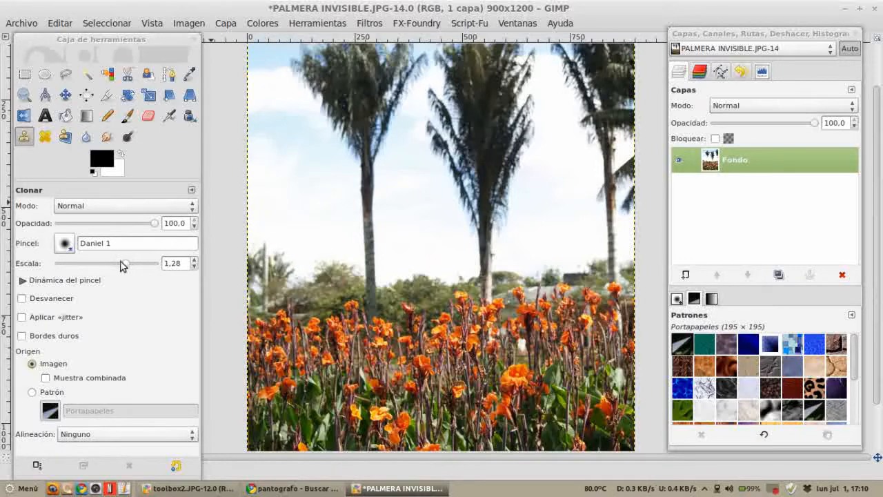
Step: Set the brush scale to 0.55 and clone away the remaining trunk and fronds of the small left palm
left_click_drag(125, 264, 114, 264)
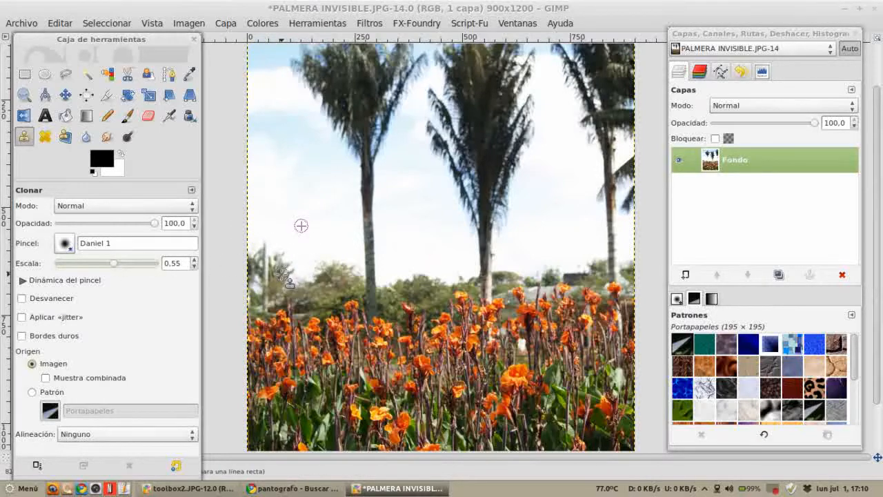
key("2")
key("Tab")
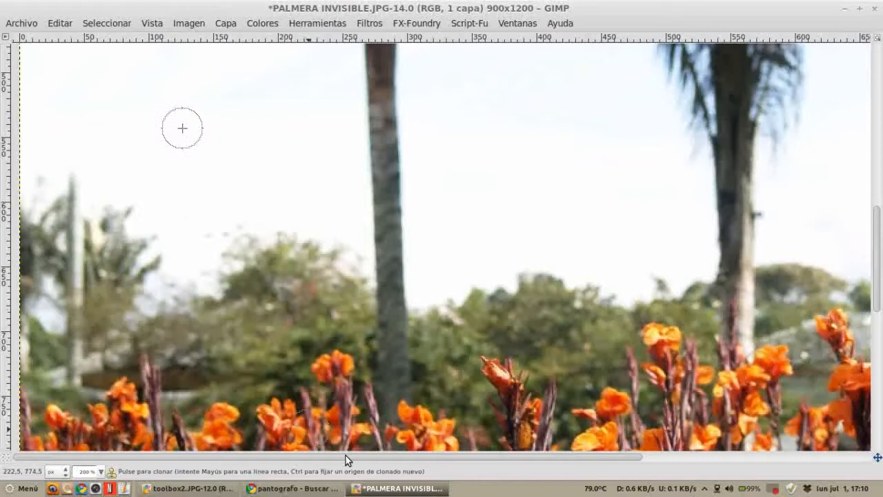
left_click(110, 265, "ctrl")
mouse_move(79, 264)
left_mouse_down()
mouse_move(77, 282)
mouse_move(71, 226)
left_mouse_up()
left_click(71, 205)
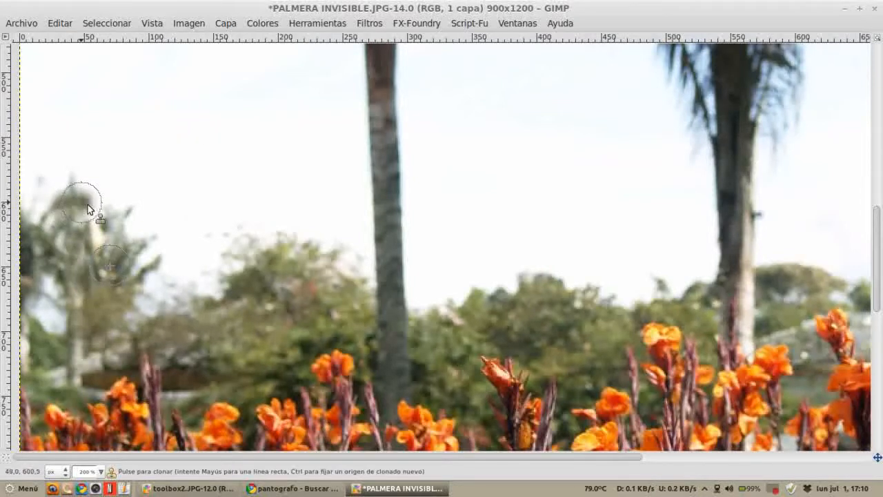
left_click(85, 144, "ctrl")
left_click_drag(71, 184, 38, 183)
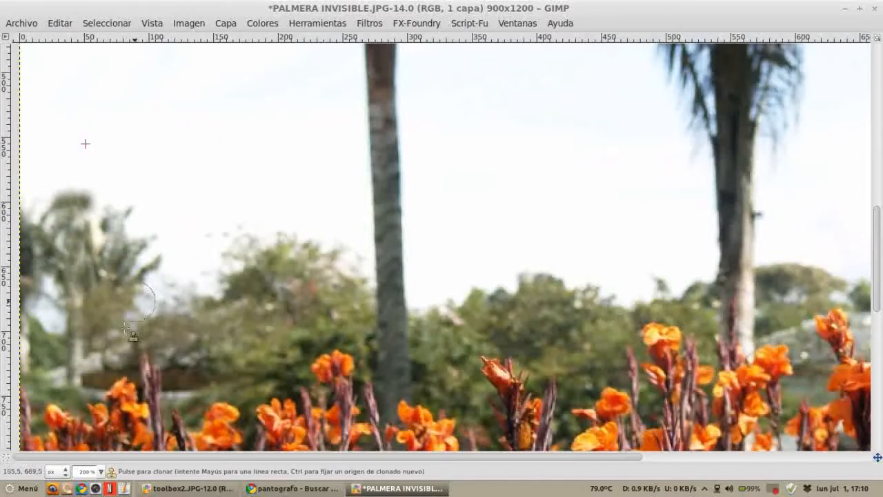
left_click(99, 311, "ctrl")
left_click_drag(74, 350, 81, 338)
left_click(96, 305, "ctrl")
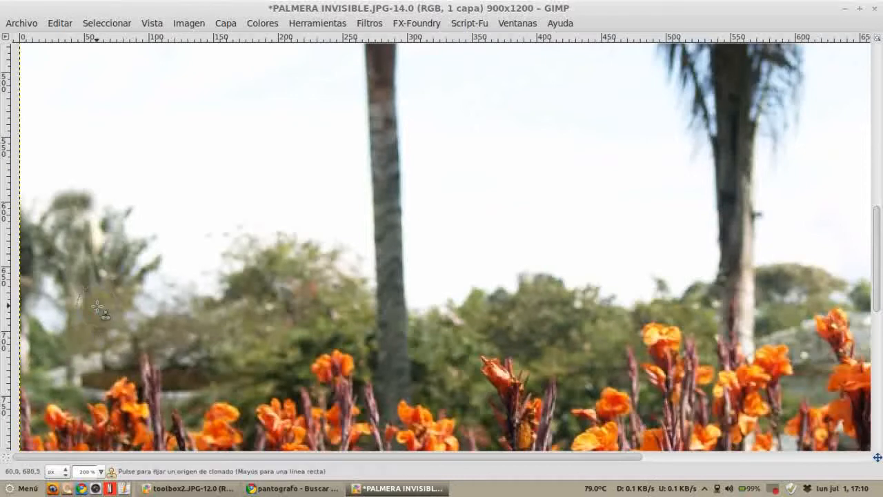
left_click_drag(70, 306, 76, 333)
left_click(56, 378, "ctrl")
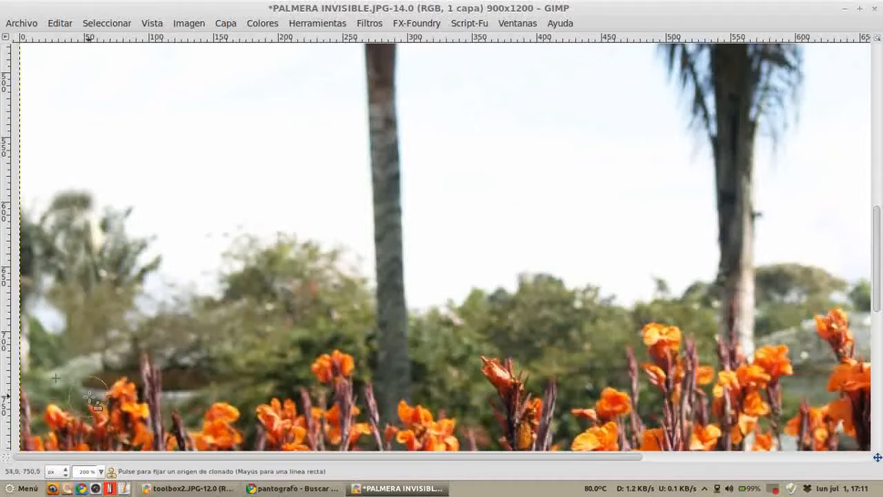
scroll(140, 386, "down", 3)
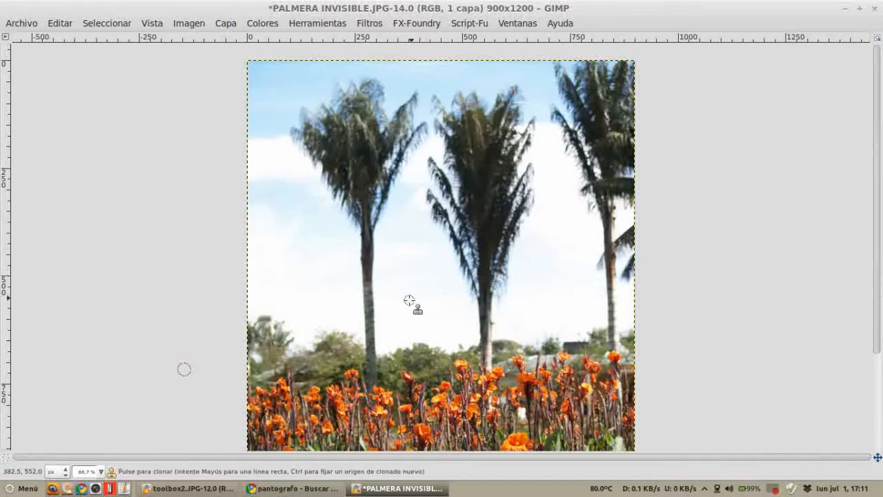
scroll(469, 308, "down", 1)
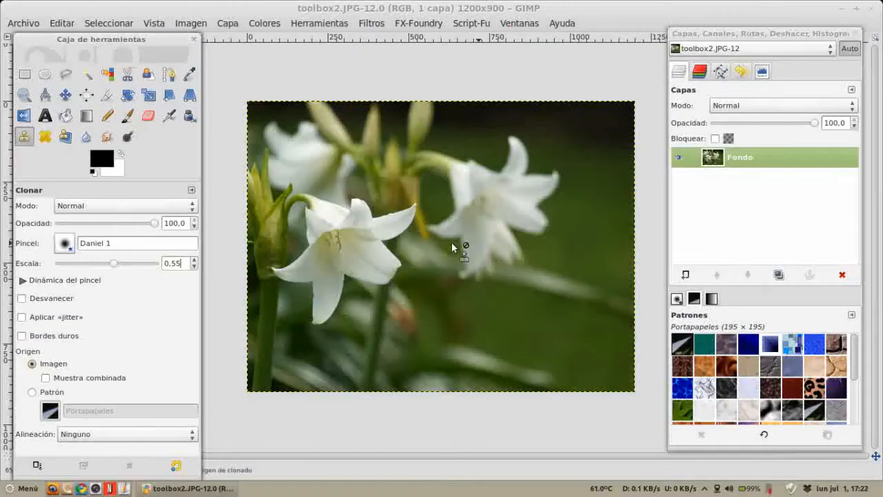
Step: Open the image curitasejemplo.jpg and maximize its window
left_click(23, 23)
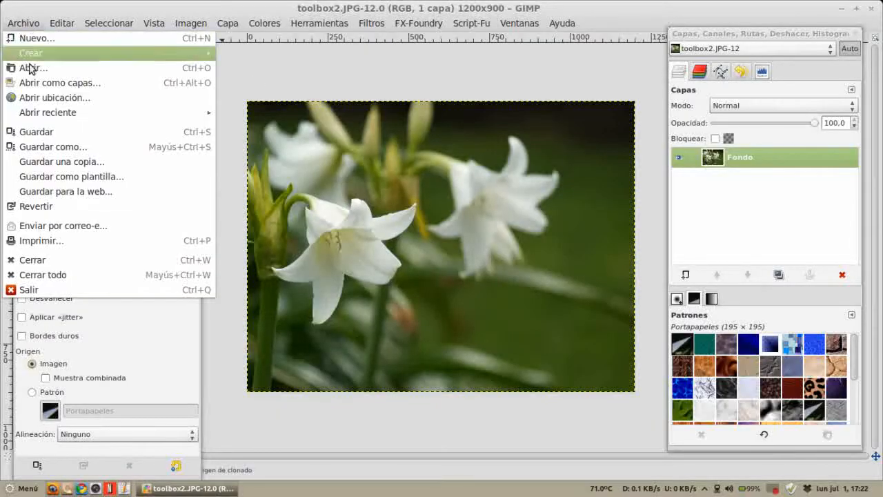
left_click(65, 70)
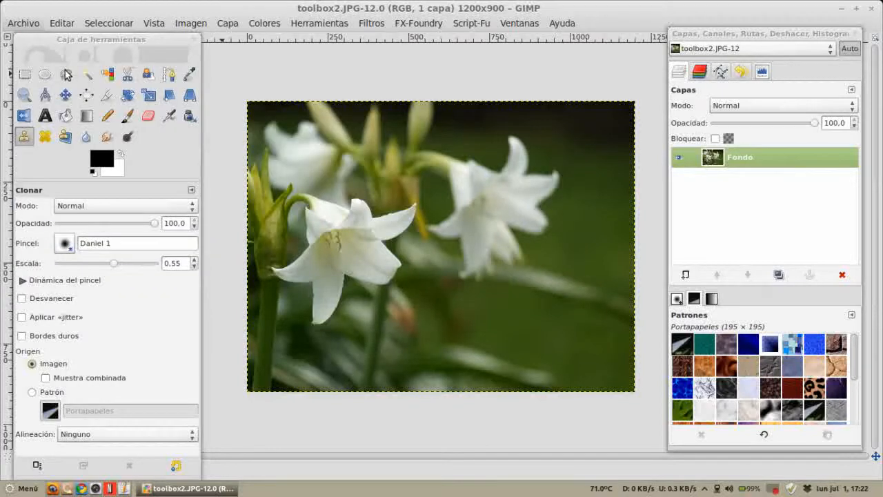
double_click(306, 147)
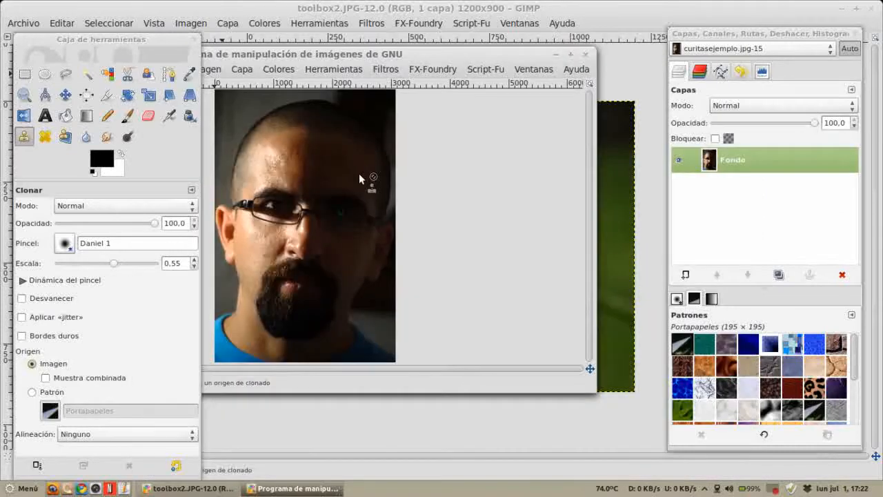
left_click(570, 55)
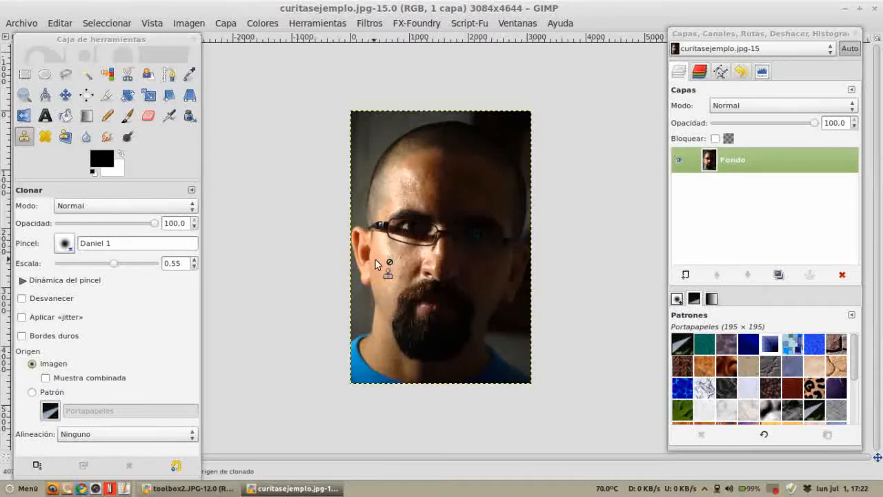
Step: Select the Heal tool on the zoomed-in cheek and set its brush scale to 1.17
key("z")
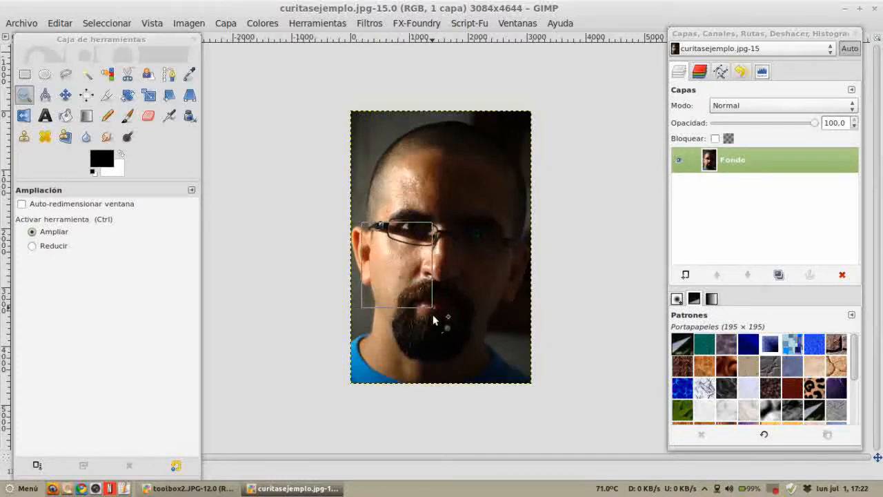
left_click_drag(436, 329, 434, 326)
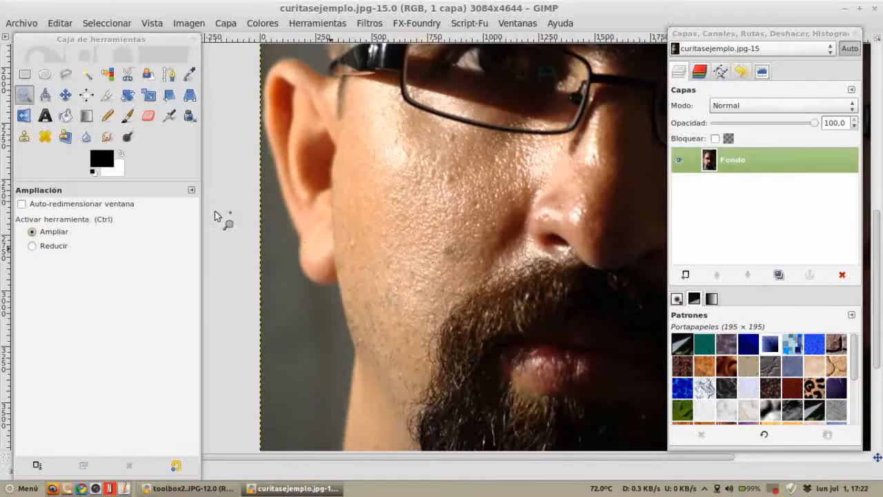
left_click(45, 136)
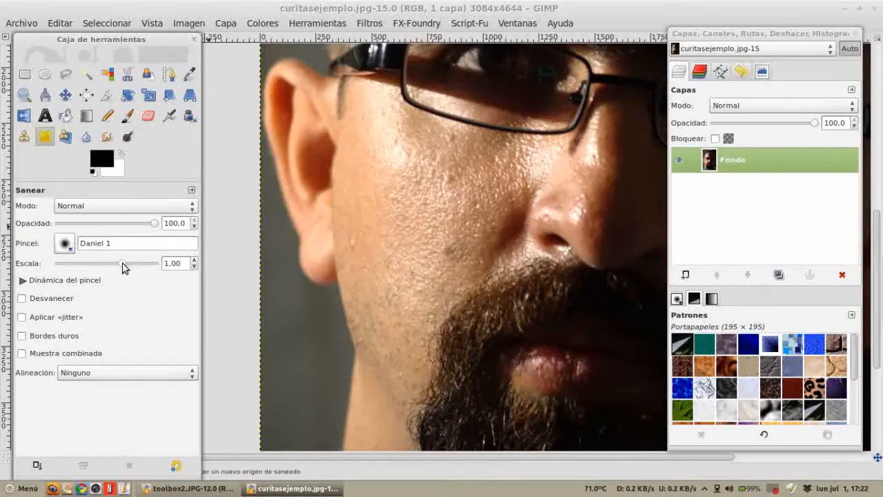
left_click_drag(123, 267, 126, 269)
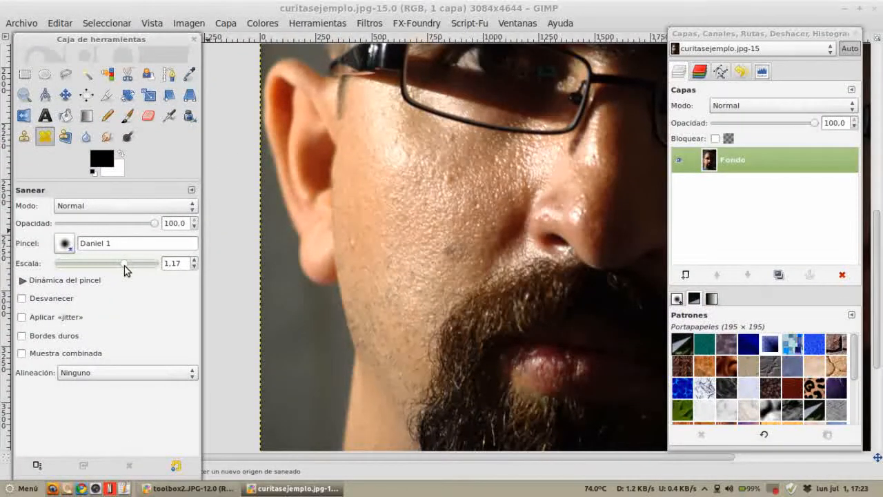
Step: Set the Heal brush scale to 1.86 and heal blemishes on the cheek below the eye
left_click_drag(124, 265, 181, 264)
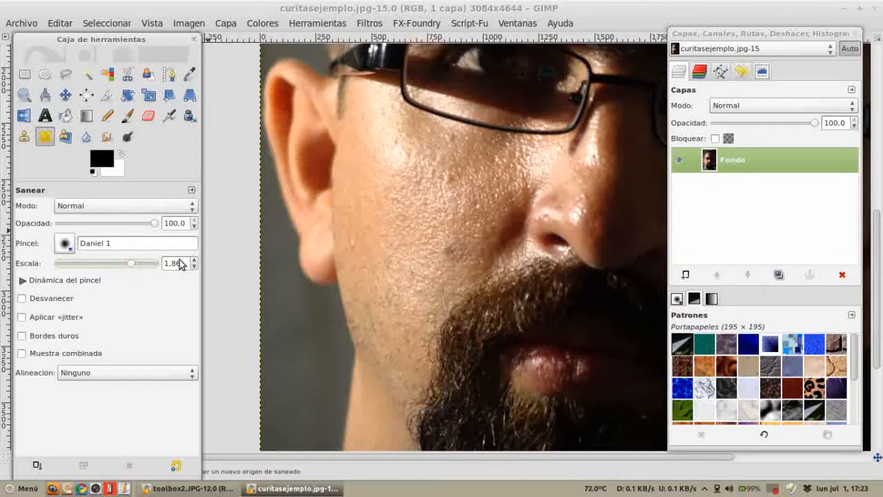
left_click(442, 228, "ctrl")
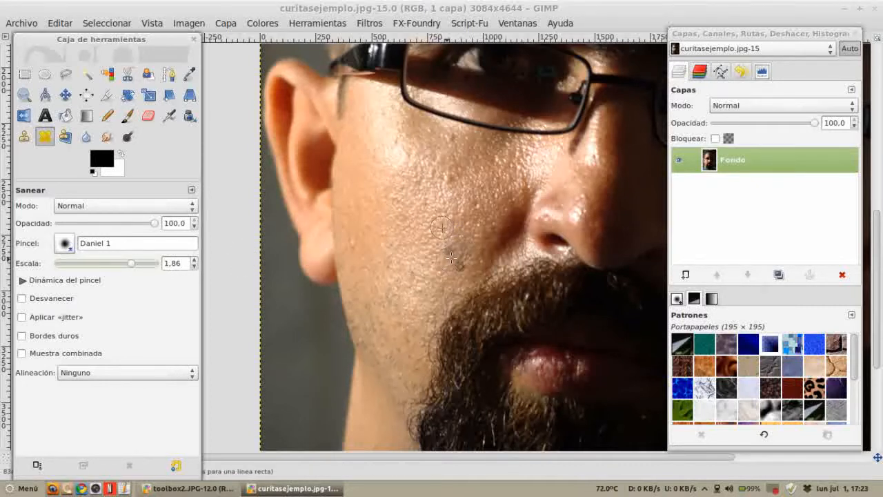
left_click(449, 251)
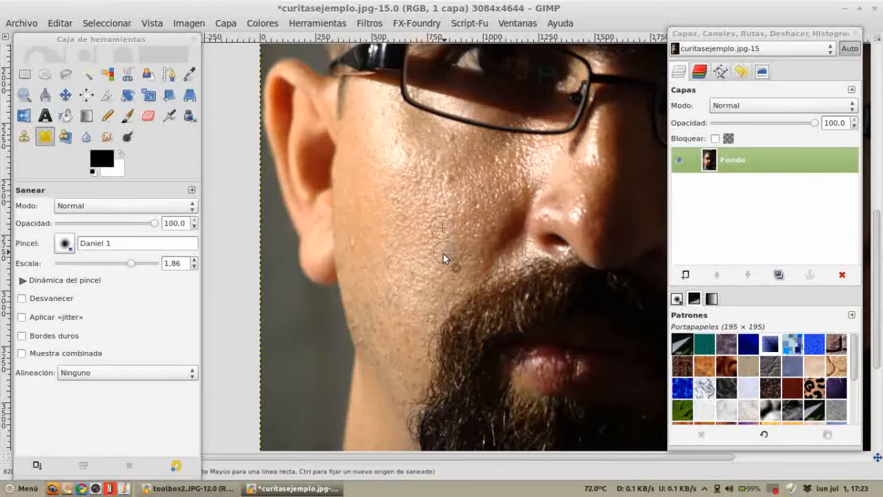
left_click(370, 242, "ctrl")
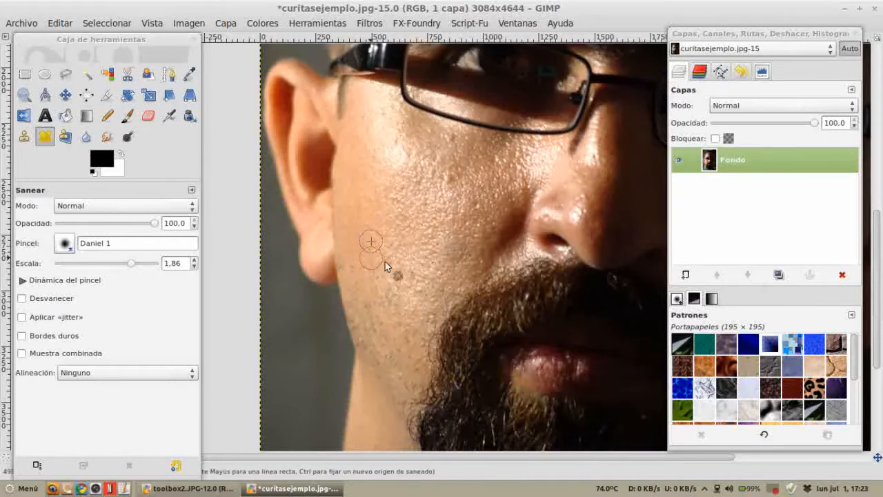
left_click(432, 194, "ctrl")
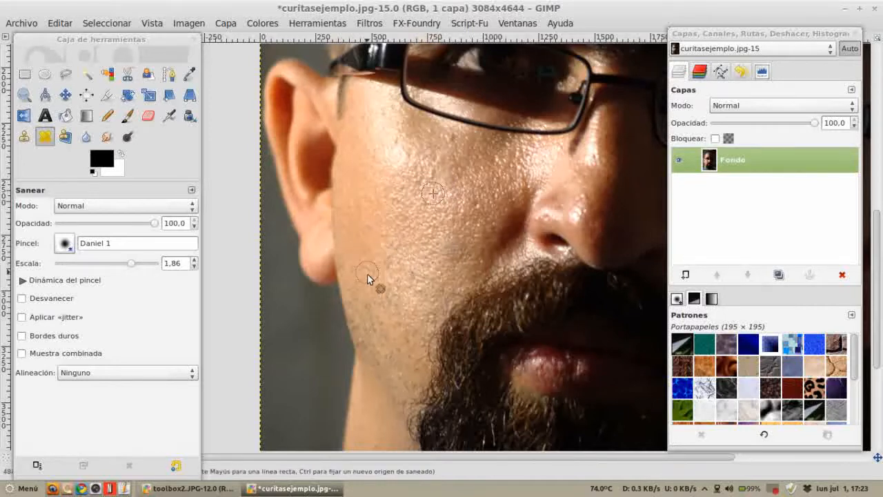
Step: Zoom into the jaw, reselect the Heal tool, set its scale to 0.58 and heal small spots on the jaw
scroll(373, 248, "up", 5)
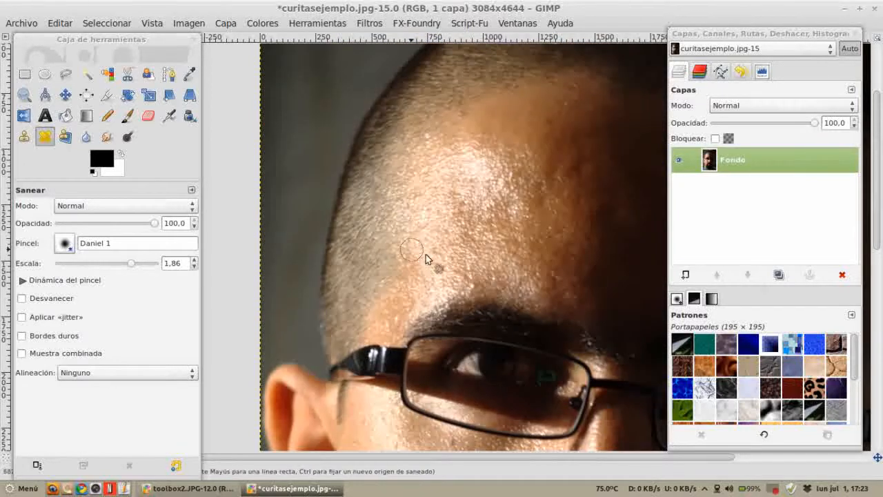
scroll(440, 239, "down", 3)
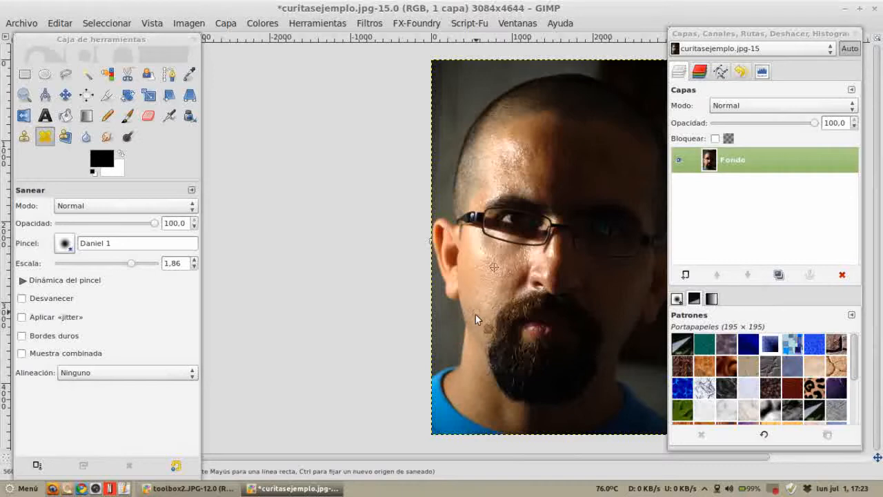
key("z")
left_click_drag(443, 273, 522, 359)
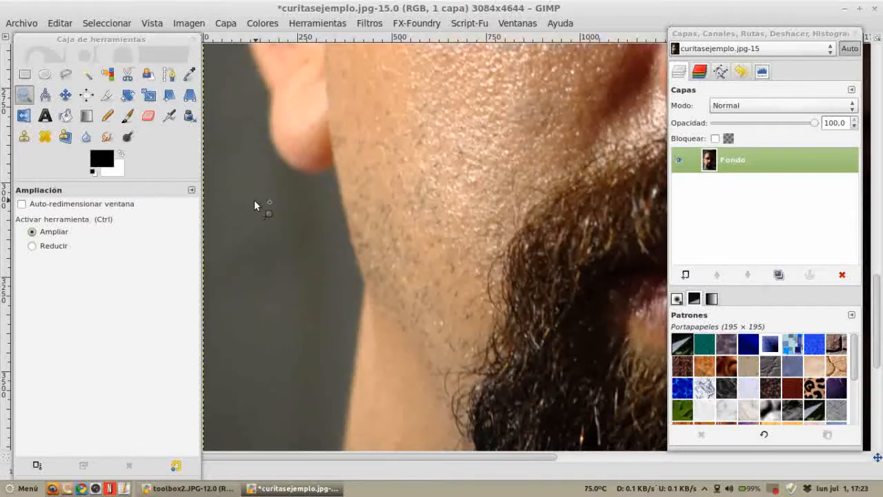
left_click(45, 136)
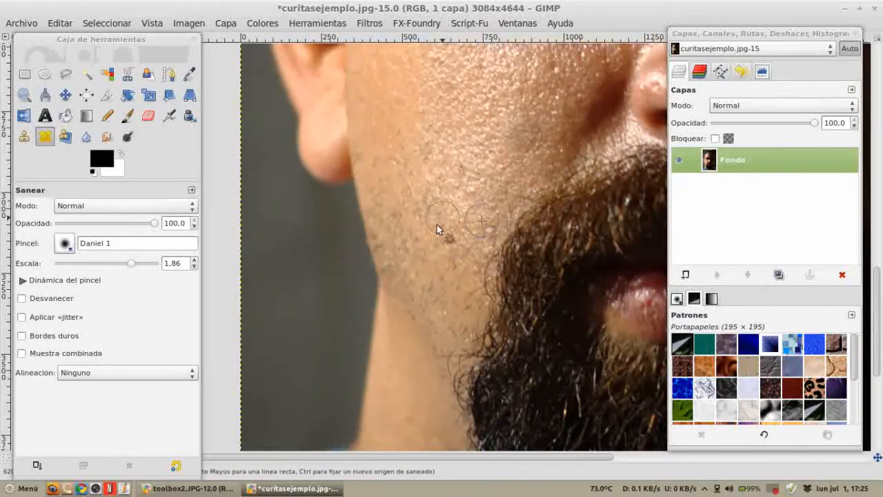
left_click(413, 183)
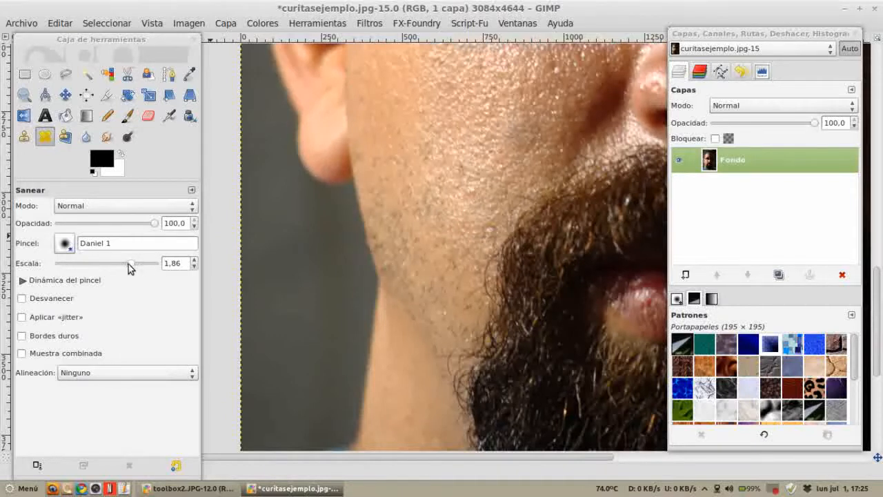
left_click_drag(128, 264, 114, 264)
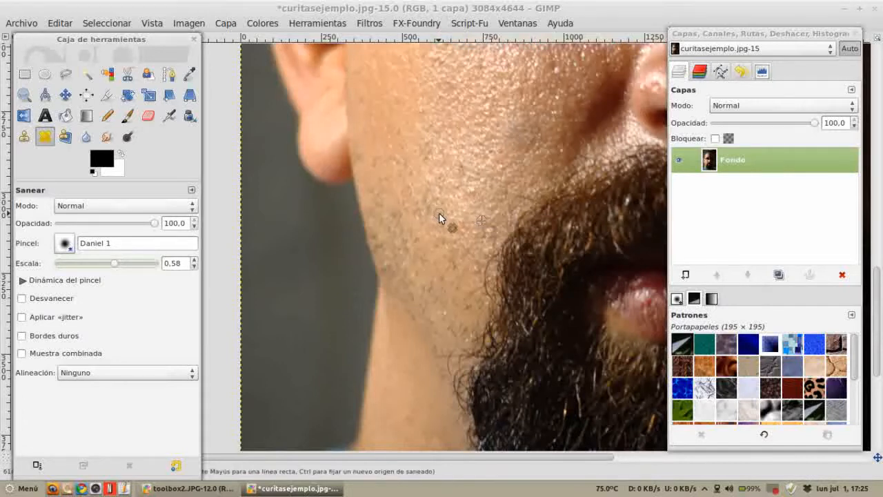
scroll(442, 218, "up", 2)
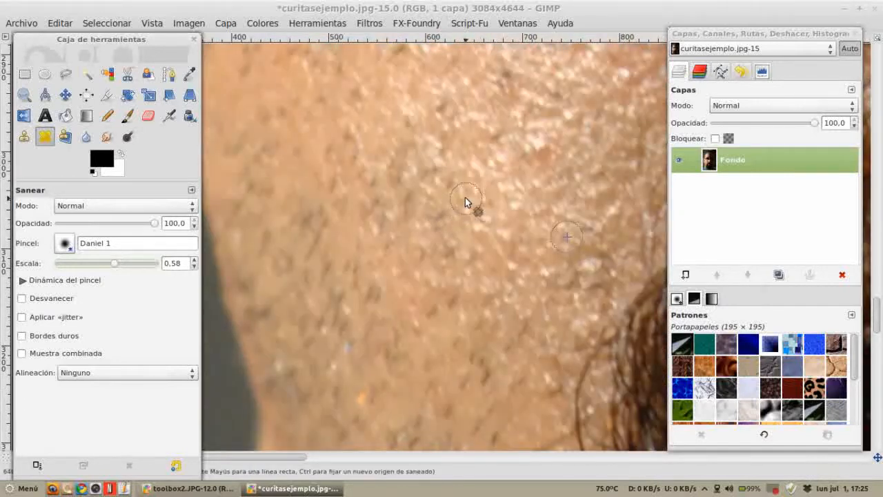
left_click(469, 196, "ctrl")
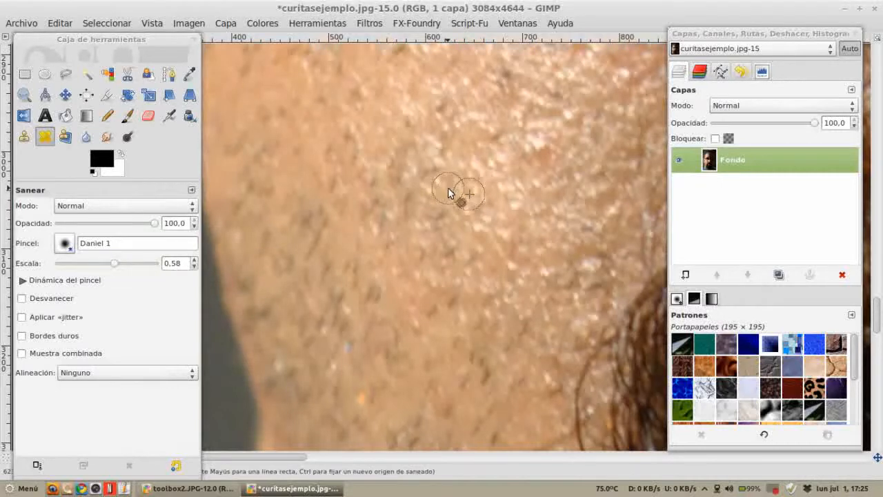
left_click(512, 161, "ctrl")
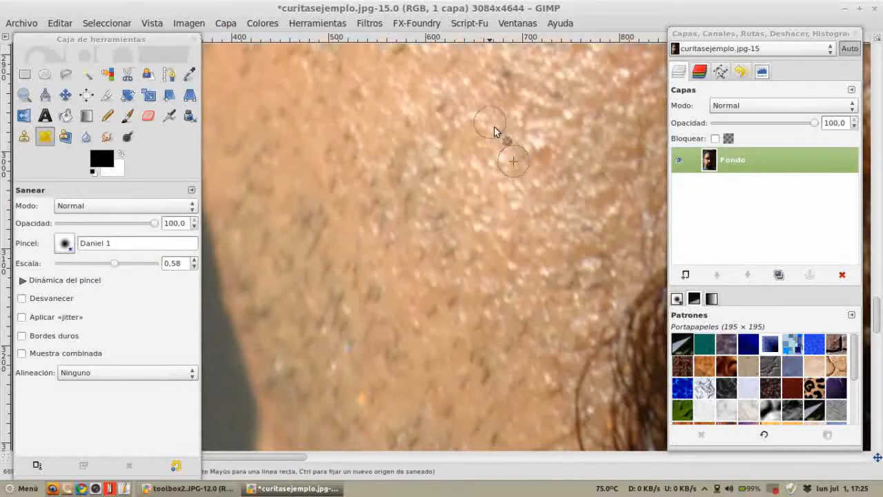
left_click(475, 123, "ctrl")
left_click(442, 110)
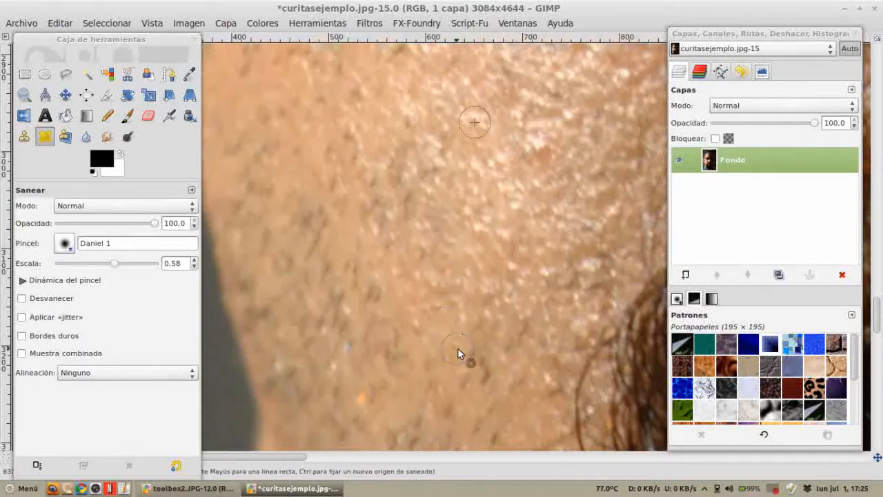
Step: Revert the retouched image to its saved version on disk
scroll(481, 363, "down", 3)
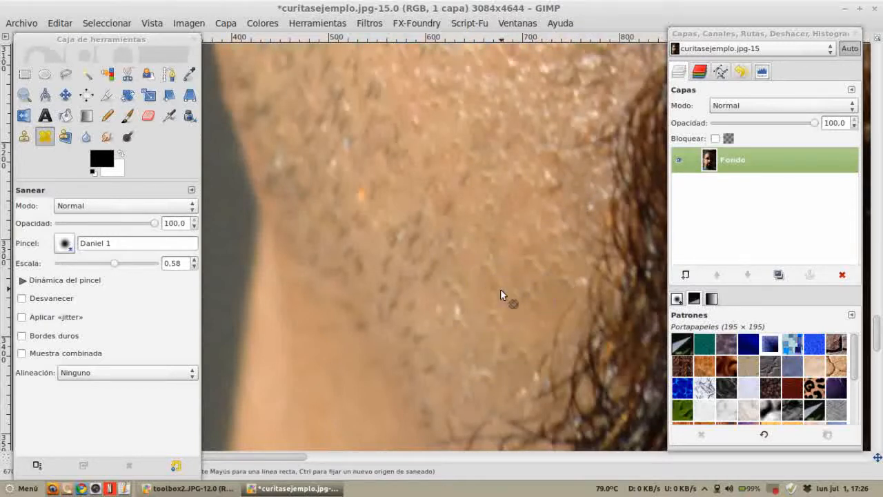
scroll(501, 289, "down", 3)
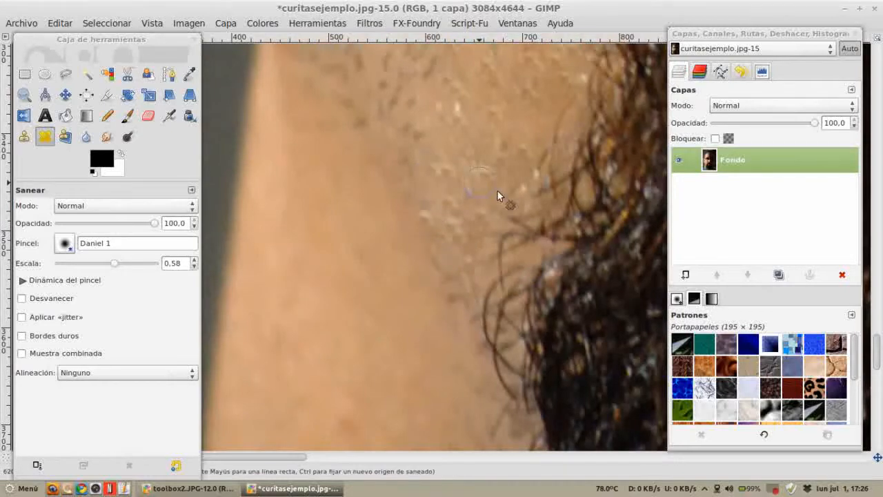
scroll(499, 193, "down", 5)
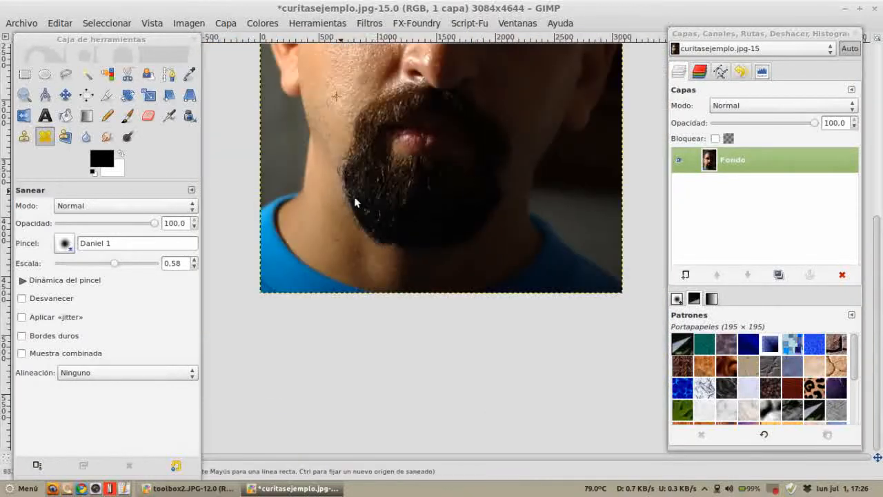
scroll(355, 202, "down", 1)
key("z")
key("h")
scroll(369, 315, "up", 2)
scroll(322, 187, "down", 1)
scroll(406, 218, "down", 1)
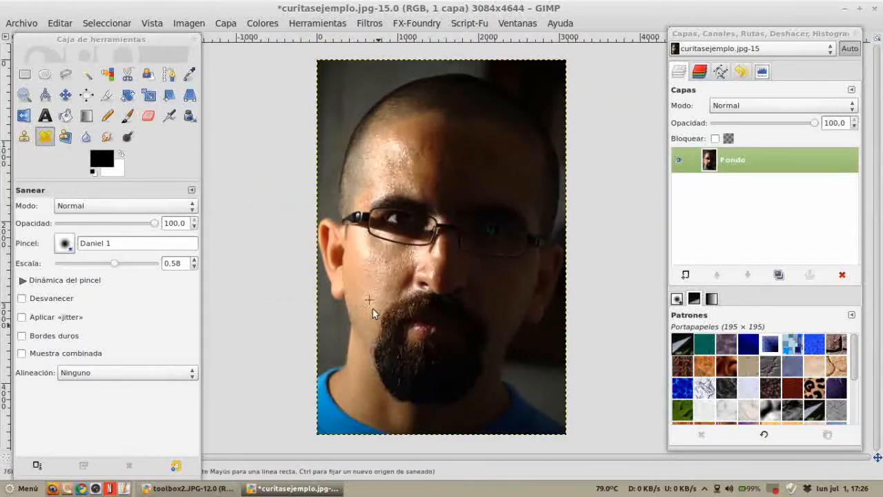
key("z")
left_click_drag(420, 346, 442, 370)
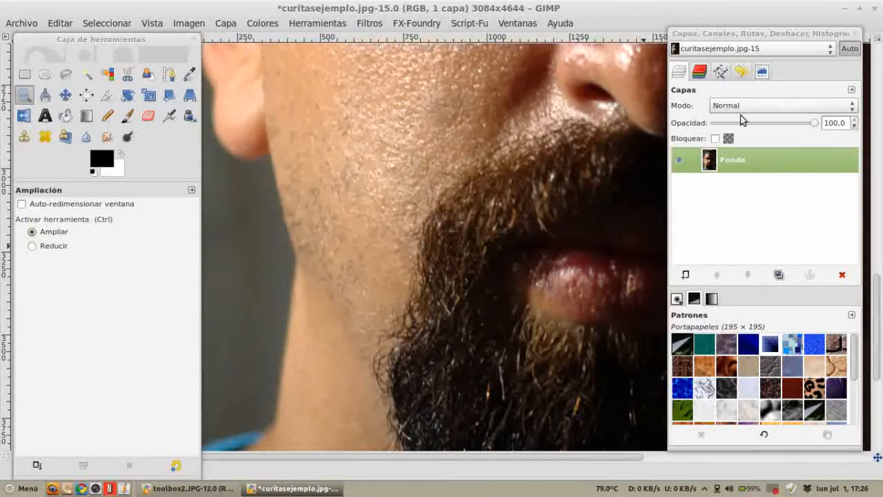
left_click(21, 23)
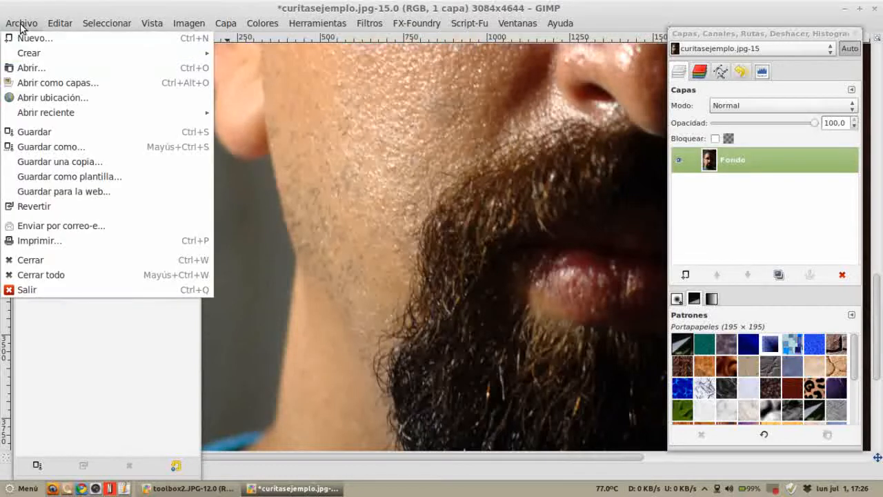
left_click(52, 206)
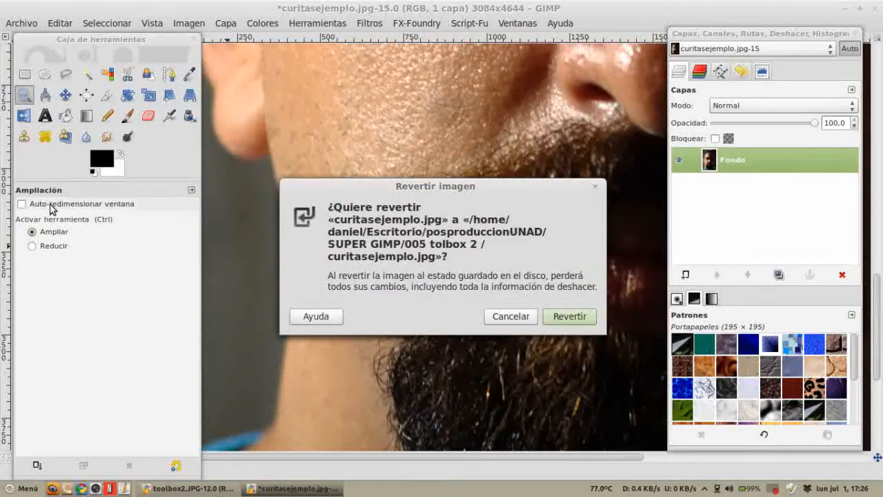
left_click(570, 317)
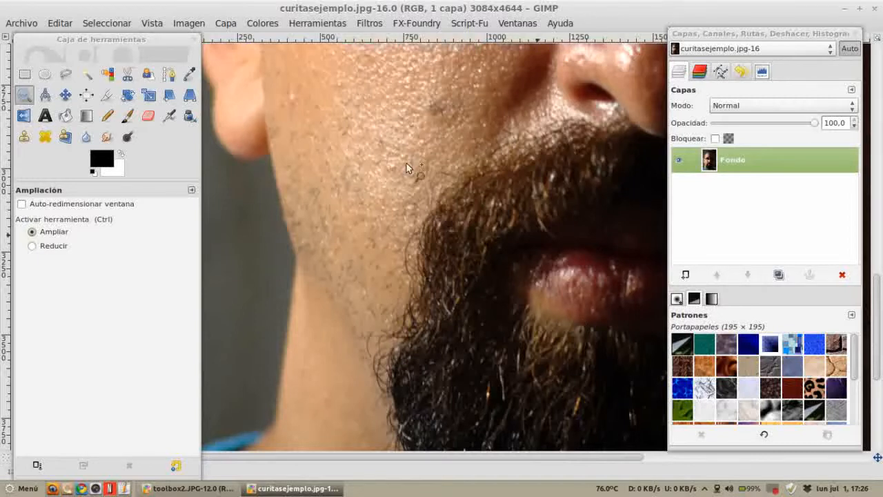
Step: Clone the door over the left part of the wall, covering the small window
left_click(44, 136)
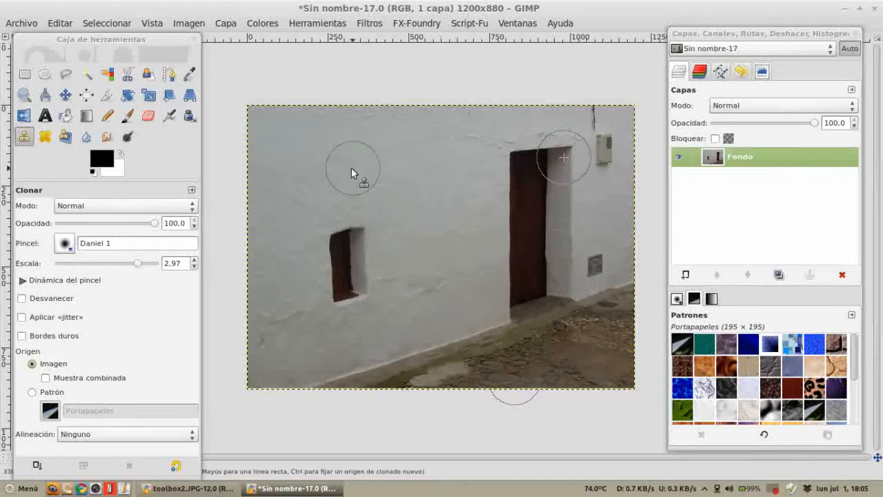
mouse_move(318, 163)
left_mouse_down()
mouse_move(372, 160)
mouse_move(274, 178)
mouse_move(333, 185)
mouse_move(269, 239)
mouse_move(318, 277)
mouse_move(309, 326)
mouse_move(270, 348)
mouse_move(306, 369)
mouse_move(400, 370)
mouse_move(354, 381)
mouse_move(461, 365)
left_mouse_up()
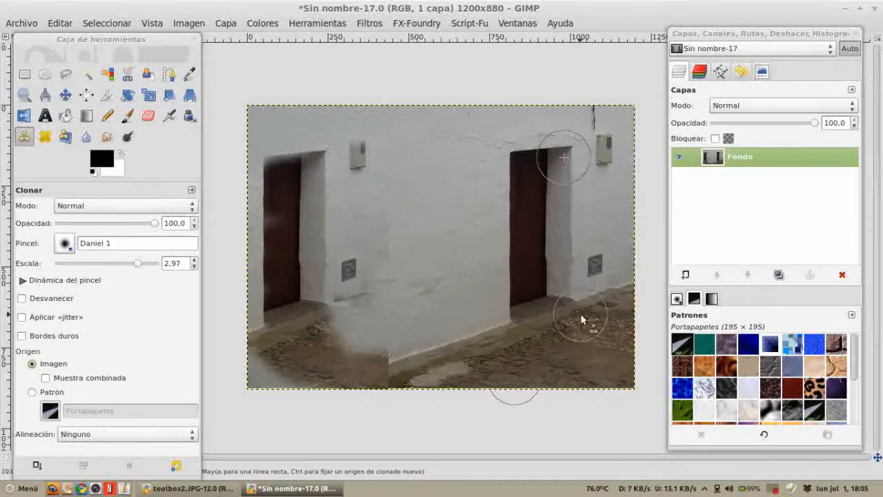
Step: Add horizontal guides along the wall's top and base, then undo all changes back to the original photo
left_click(65, 96)
left_click_drag(283, 39, 297, 152)
left_click_drag(308, 39, 334, 326)
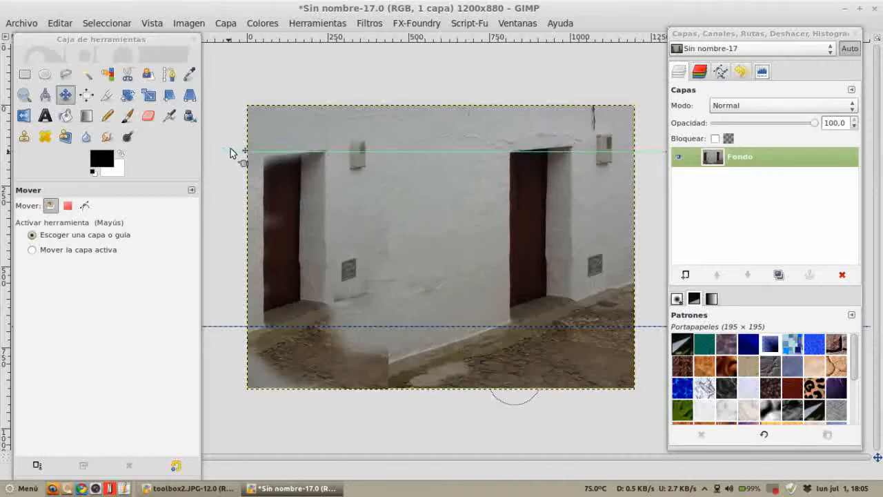
left_click_drag(261, 40, 261, 40)
left_click_drag(241, 327, 309, 26)
key("ctrl+z")
key("ctrl+z")
key("ctrl+z")
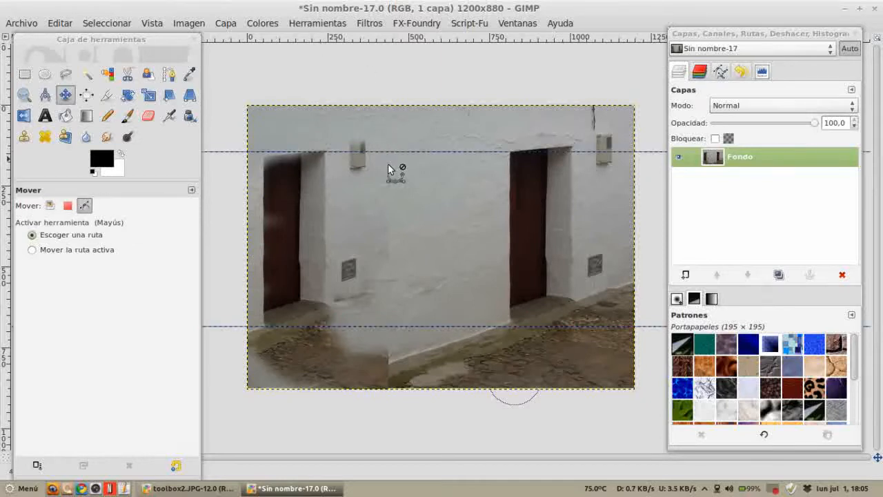
key("ctrl+z")
key("ctrl+z")
Step: Switch to the Perspective Clone tool in modify mode and fit its perspective plane to the wall's top and base lines
left_click(50, 205)
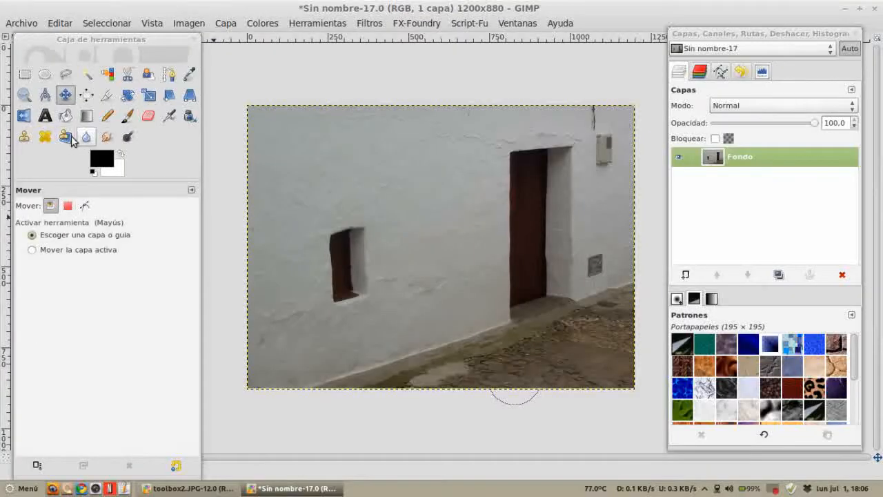
left_click(65, 136)
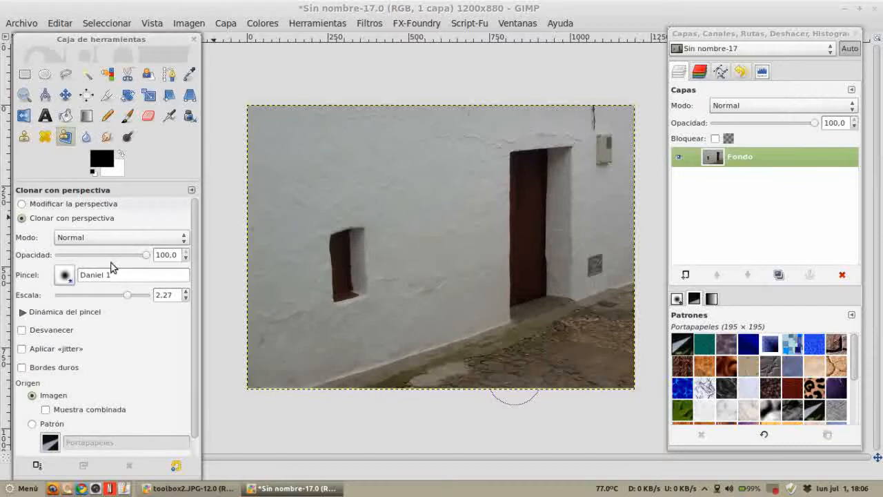
left_click(25, 205)
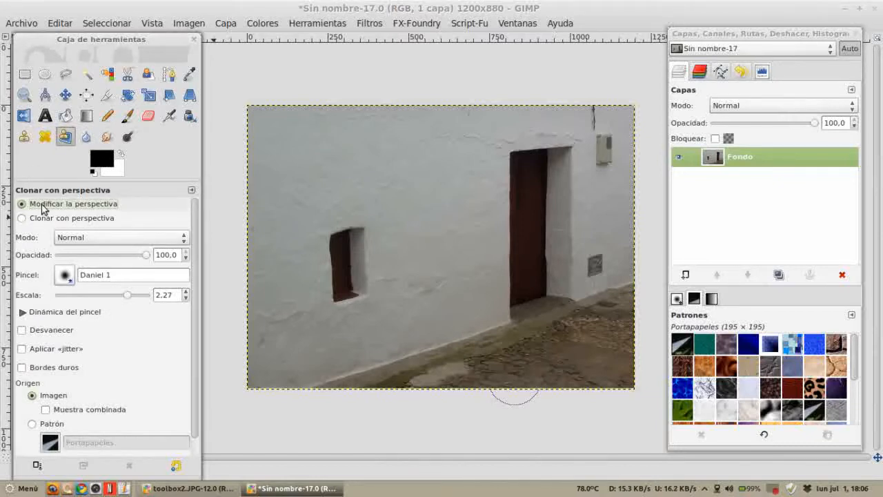
left_click(253, 112)
left_click_drag(250, 109, 256, 142)
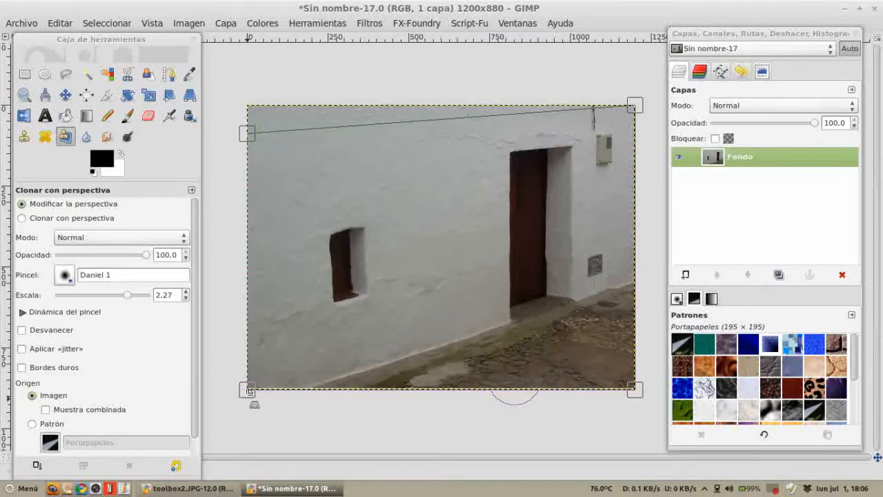
mouse_move(250, 390)
left_mouse_down()
mouse_move(247, 373)
mouse_move(246, 386)
left_mouse_up()
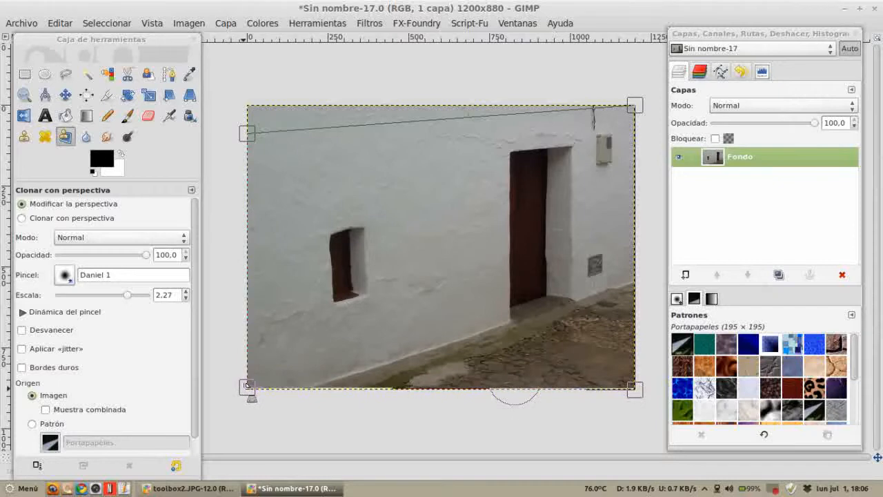
left_click_drag(634, 388, 632, 286)
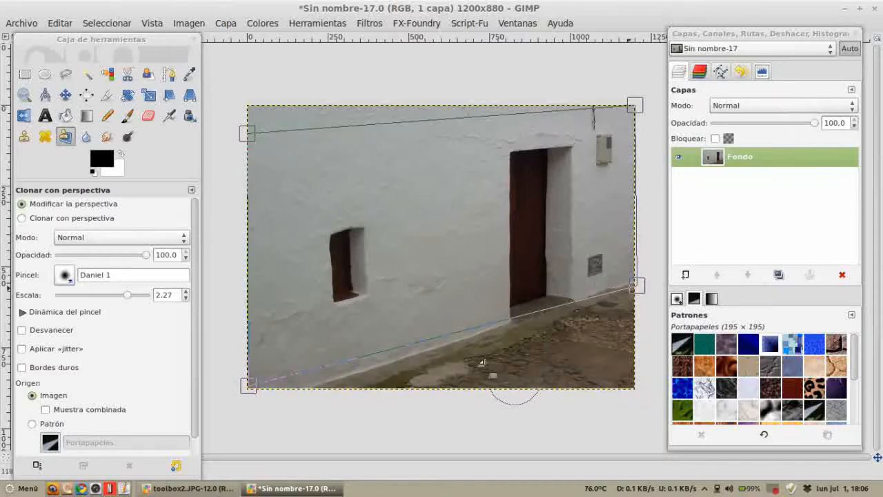
left_click_drag(251, 390, 253, 408)
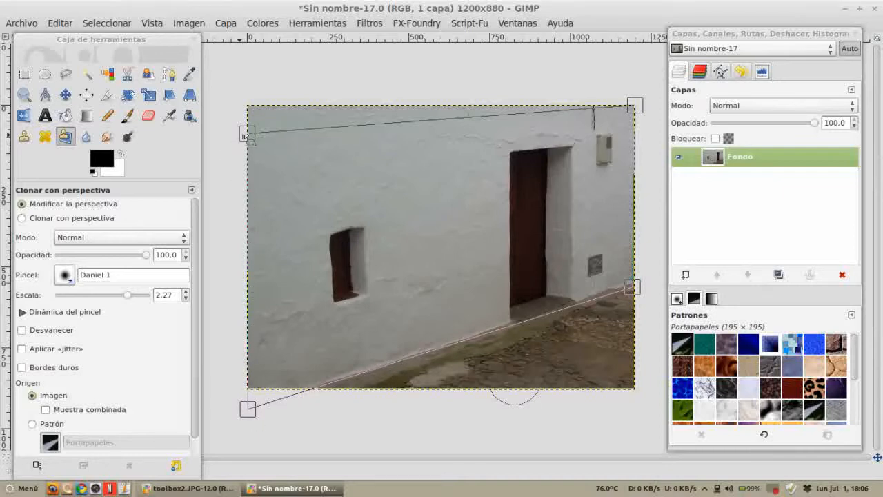
left_click_drag(247, 135, 249, 156)
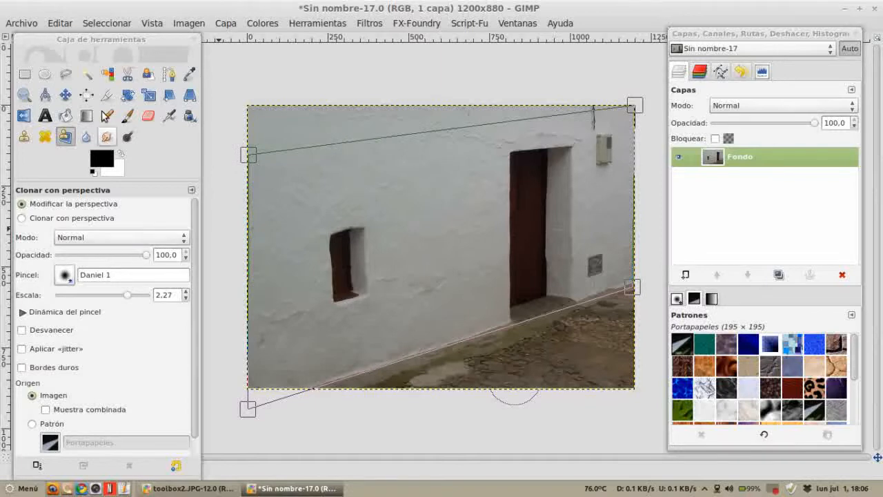
Step: Perspective-clone the right door onto the wall over the small window at scale 2.15, then undo both strokes
left_click(40, 219)
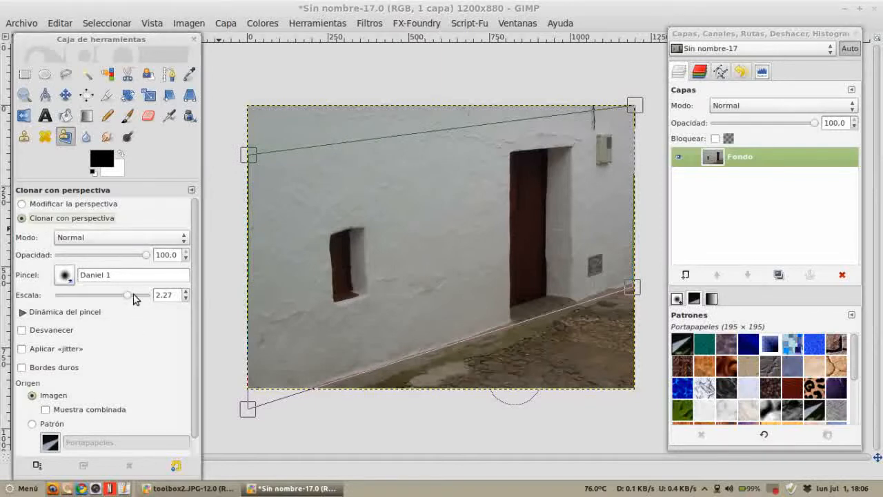
left_click_drag(130, 296, 127, 298)
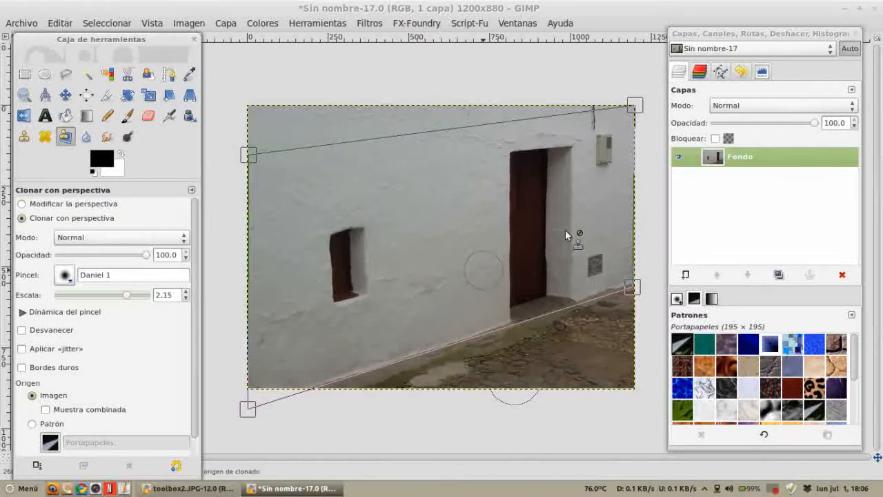
left_click(569, 154, "ctrl")
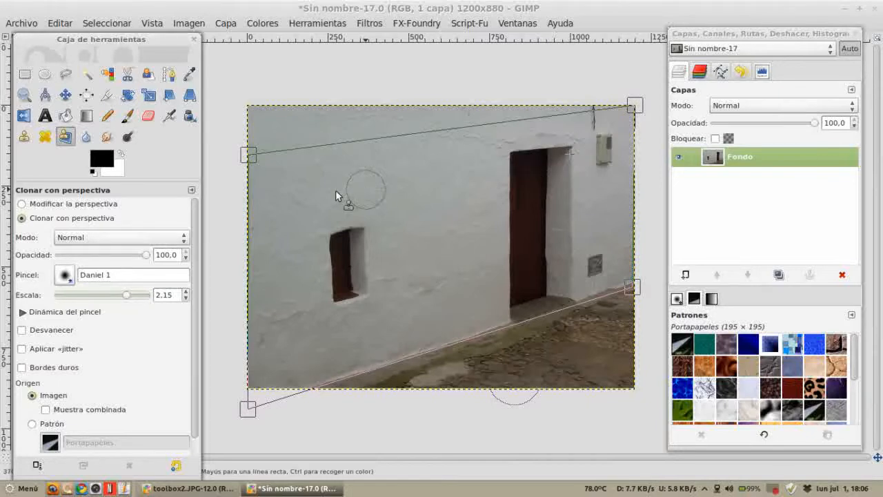
mouse_move(336, 180)
left_mouse_down()
mouse_move(320, 198)
mouse_move(351, 237)
mouse_move(303, 246)
mouse_move(301, 306)
mouse_move(325, 314)
mouse_move(310, 344)
mouse_move(286, 353)
mouse_move(286, 220)
mouse_move(321, 158)
mouse_move(270, 194)
mouse_move(267, 349)
mouse_move(264, 186)
mouse_move(256, 379)
mouse_move(312, 368)
mouse_move(261, 390)
mouse_move(296, 365)
mouse_move(304, 337)
mouse_move(314, 222)
mouse_move(304, 141)
mouse_move(198, 188)
mouse_move(265, 193)
mouse_move(255, 228)
mouse_move(284, 303)
mouse_move(267, 355)
mouse_move(300, 331)
mouse_move(304, 194)
mouse_move(309, 347)
mouse_move(257, 369)
mouse_move(263, 184)
mouse_move(251, 202)
mouse_move(284, 194)
mouse_move(242, 215)
mouse_move(274, 350)
mouse_move(440, 274)
mouse_move(433, 238)
mouse_move(465, 272)
mouse_move(441, 310)
mouse_move(396, 309)
mouse_move(306, 339)
mouse_move(318, 347)
mouse_move(365, 334)
mouse_move(405, 280)
left_mouse_up()
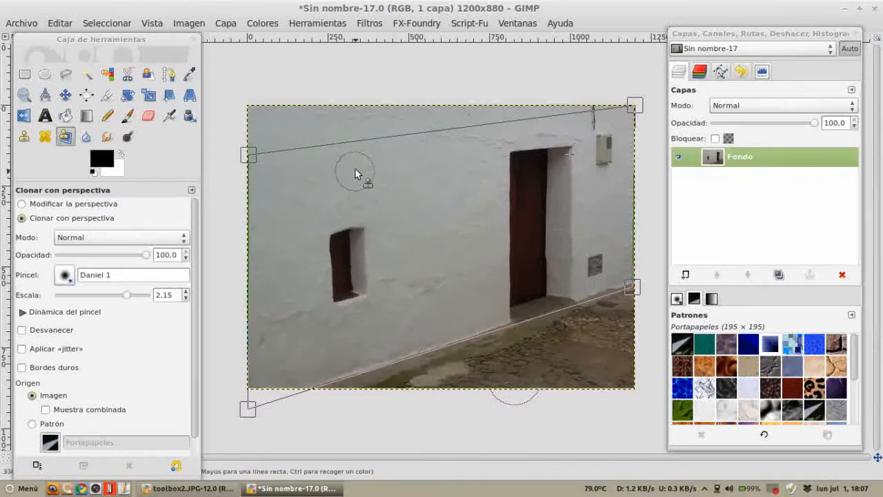
mouse_move(301, 187)
left_mouse_down()
mouse_move(252, 196)
mouse_move(408, 221)
mouse_move(369, 266)
mouse_move(382, 270)
mouse_move(335, 319)
mouse_move(256, 373)
mouse_move(259, 290)
mouse_move(317, 195)
mouse_move(368, 168)
mouse_move(347, 319)
mouse_move(346, 302)
mouse_move(337, 329)
mouse_move(350, 224)
mouse_move(364, 333)
mouse_move(366, 245)
mouse_move(398, 297)
mouse_move(401, 153)
mouse_move(357, 216)
mouse_move(307, 352)
mouse_move(281, 350)
mouse_move(277, 204)
mouse_move(278, 352)
mouse_move(280, 196)
mouse_move(295, 181)
mouse_move(340, 187)
mouse_move(264, 180)
left_mouse_up()
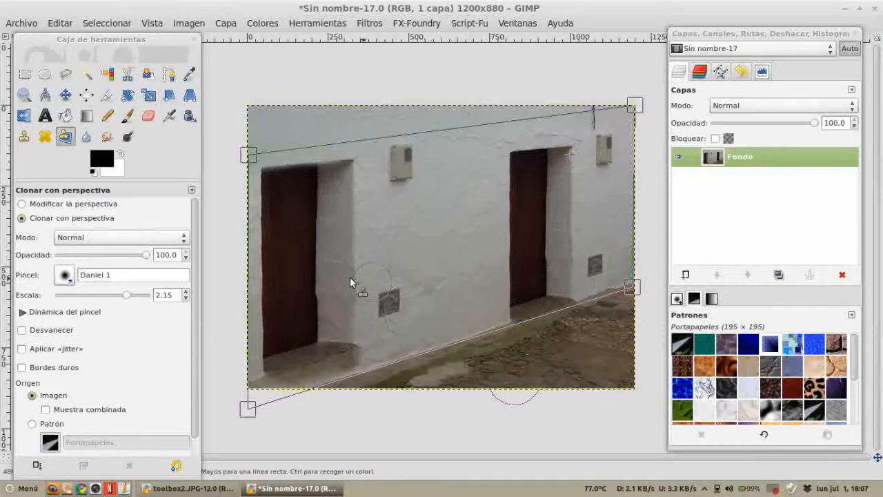
key("ctrl+z")
key("ctrl+z")
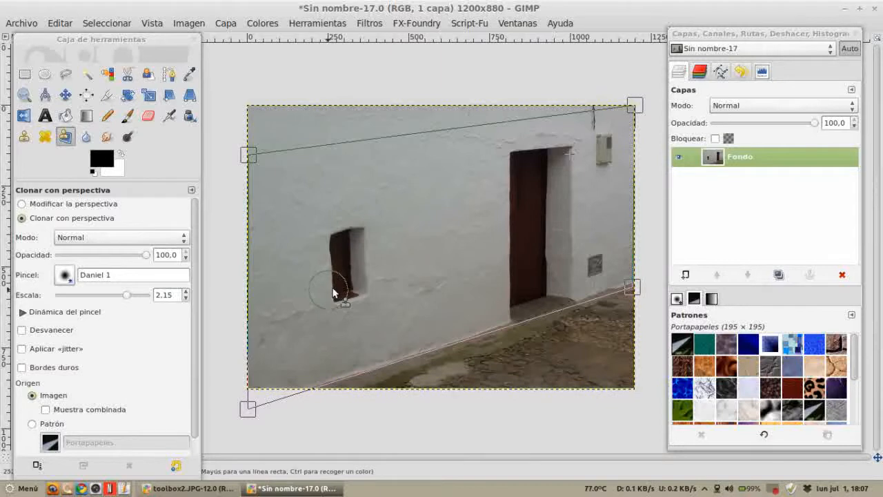
Step: Copy a rectangular selection around the right door and paste it as a new layer
left_click(26, 74)
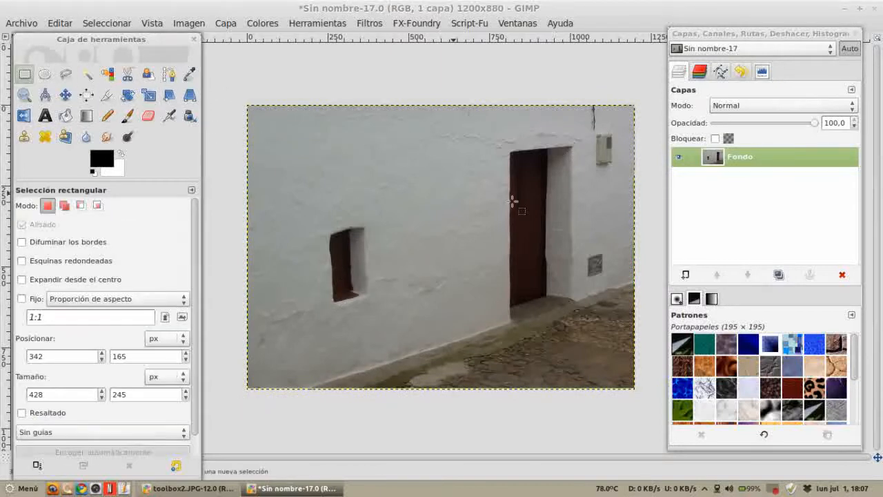
left_click_drag(496, 135, 582, 341)
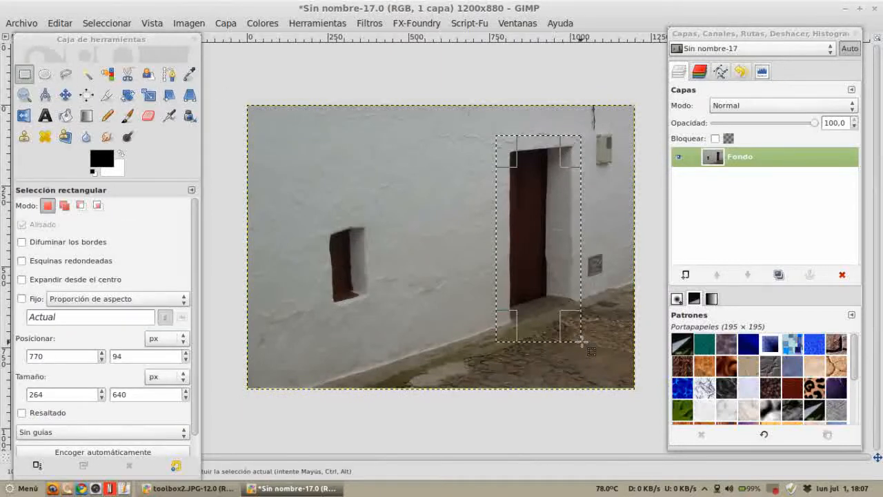
key("ctrl+c")
key("ctrl+v")
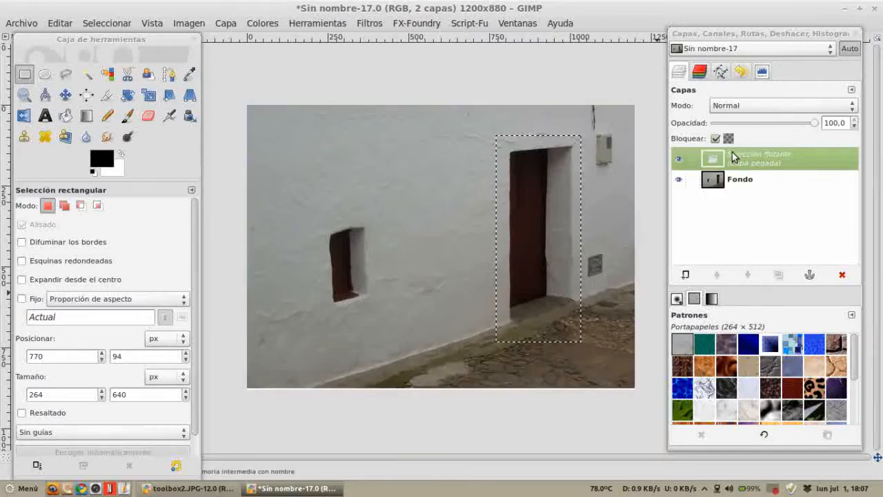
right_click(717, 158)
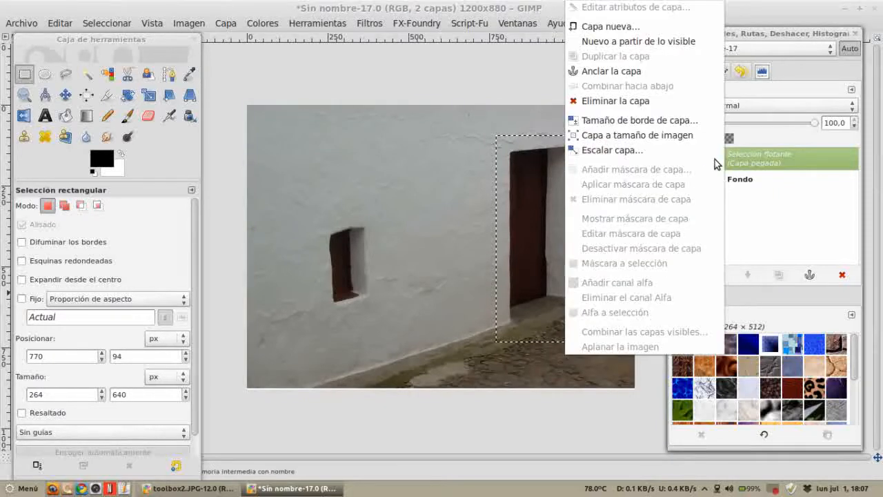
left_click(645, 70)
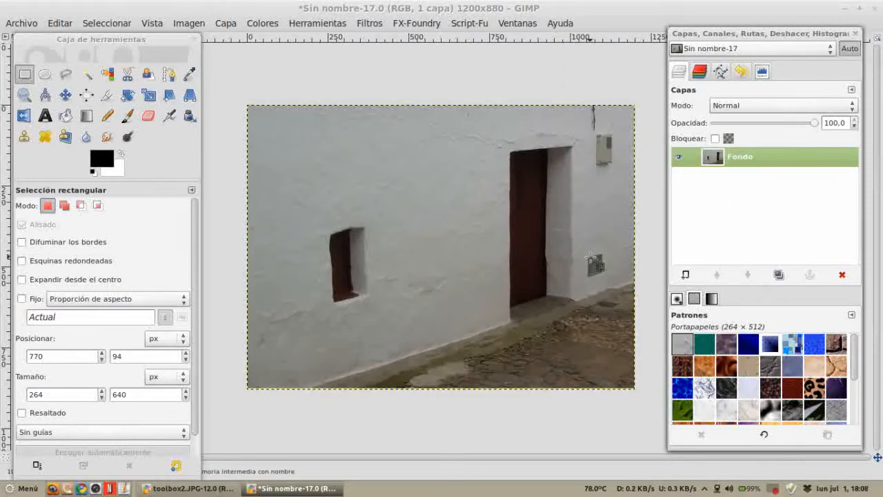
key("ctrl+v")
right_click(730, 157)
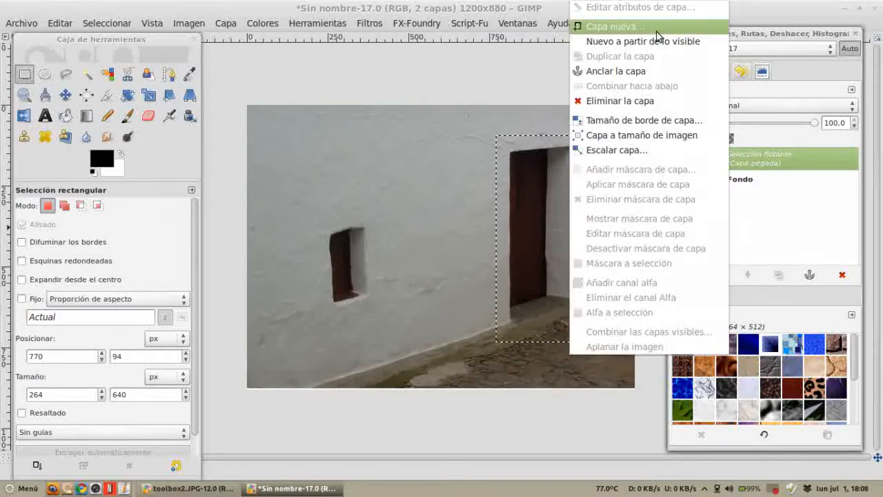
left_click(608, 25)
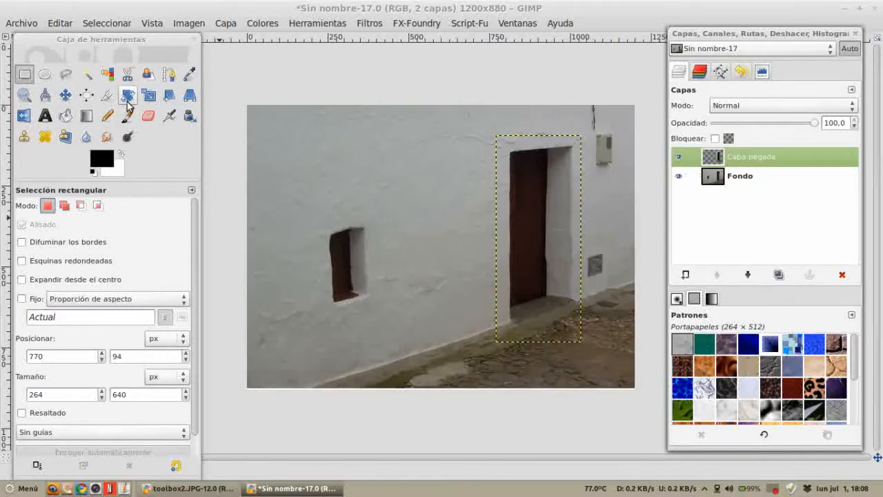
Step: Apply a Perspective transform to the pasted door layer, dragging its corners to match the wall's slant
left_click(190, 94)
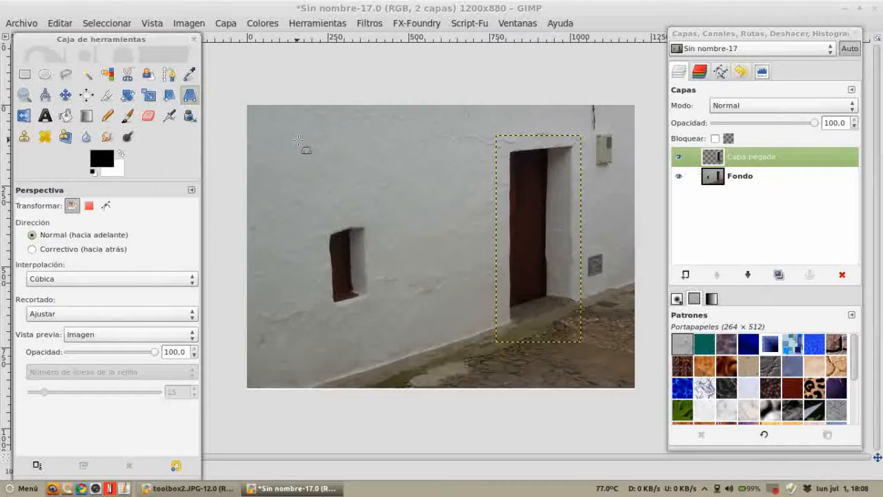
left_click(536, 147)
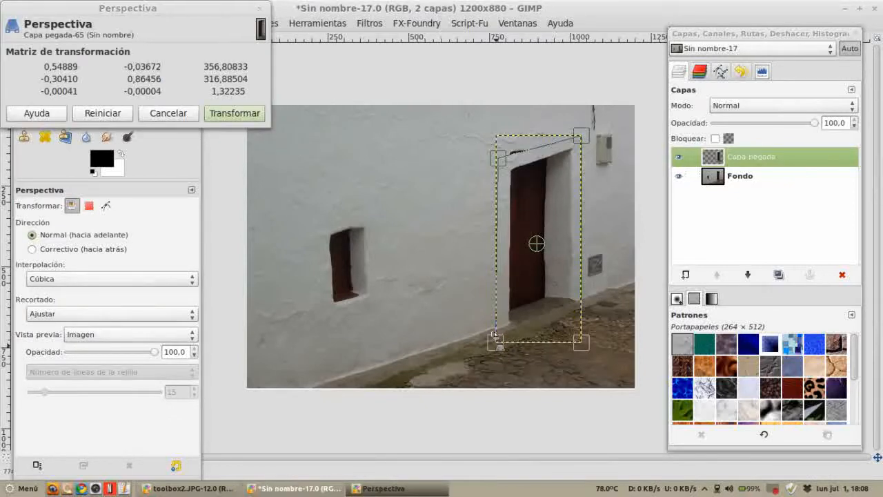
left_click_drag(494, 336, 487, 321)
left_click_drag(577, 137, 570, 171)
left_click_drag(581, 341, 578, 292)
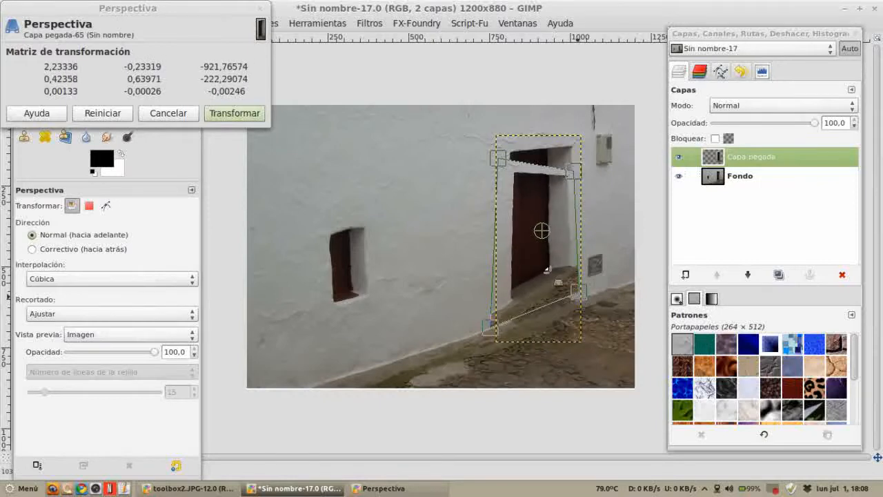
left_click_drag(512, 154, 493, 194)
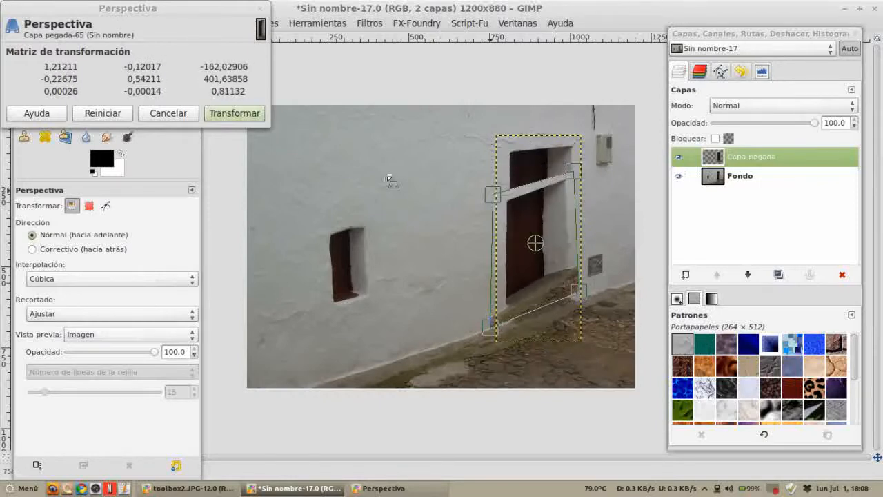
left_click(230, 116)
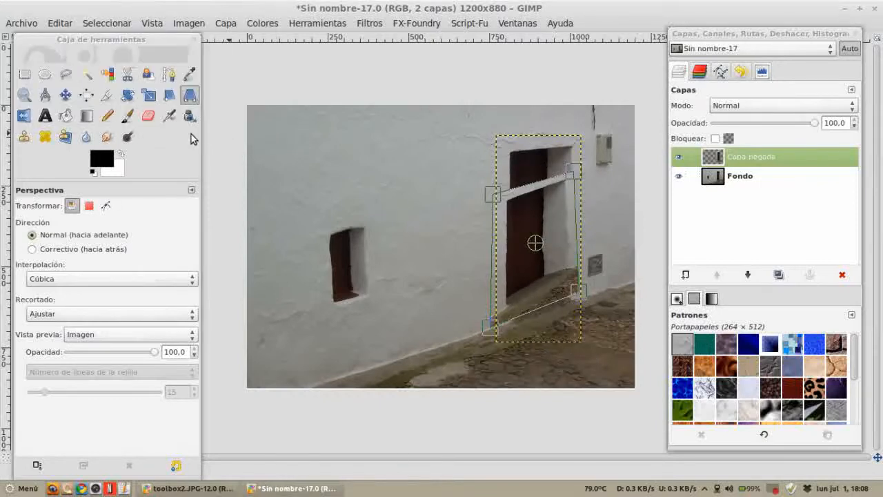
Step: Move the pasted door layer over the small window, then delete that layer
left_click(64, 95)
left_click_drag(541, 248, 364, 323)
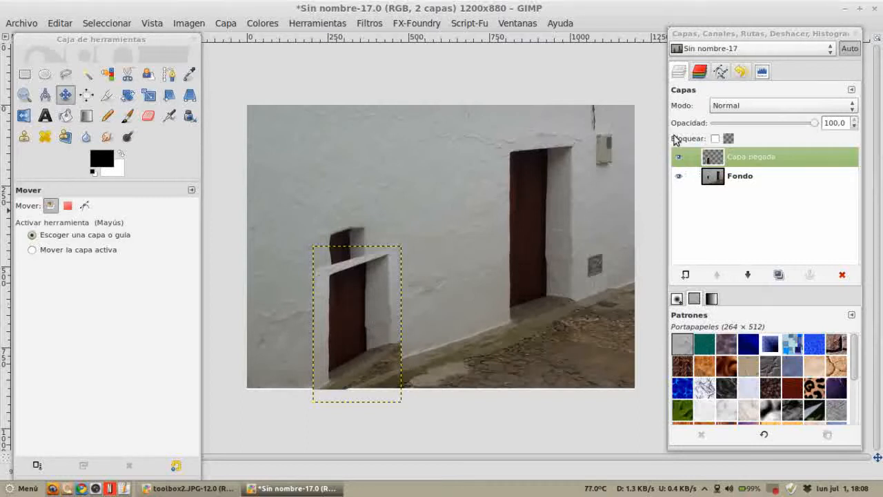
left_click(841, 275)
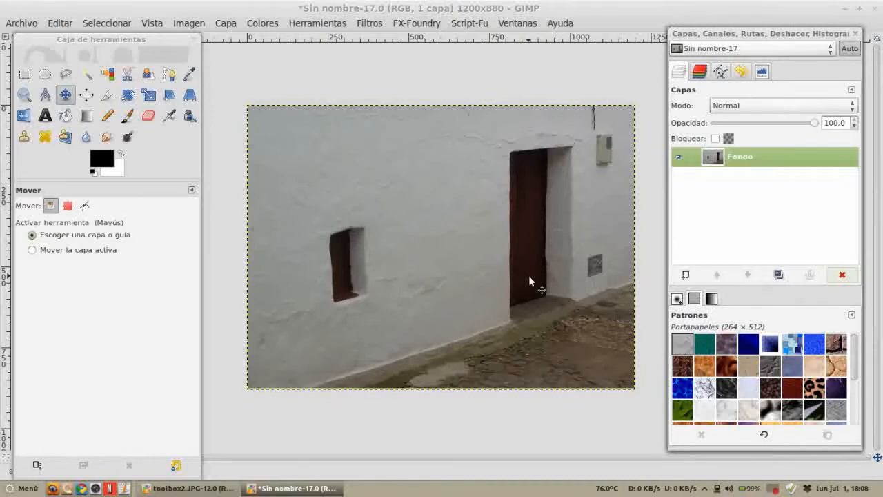
Step: Close the image without saving its changes
left_click(349, 180)
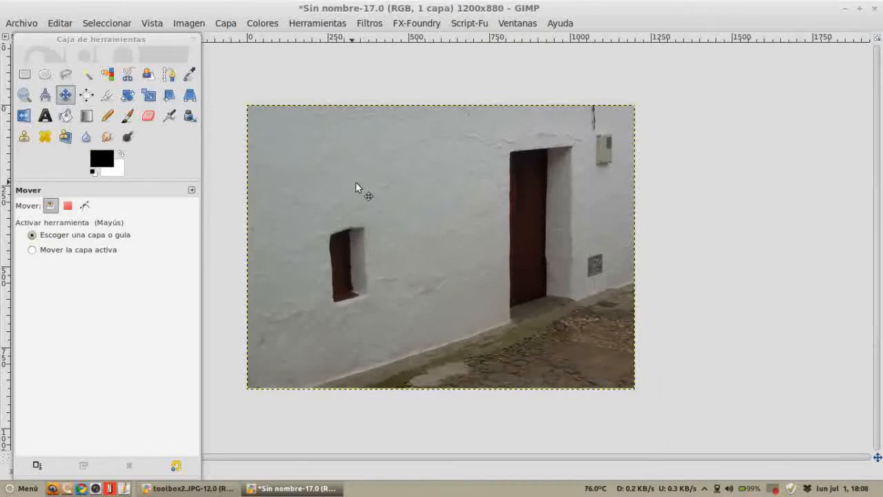
left_click(516, 25)
left_click(640, 14)
left_click(25, 21)
left_click(52, 260)
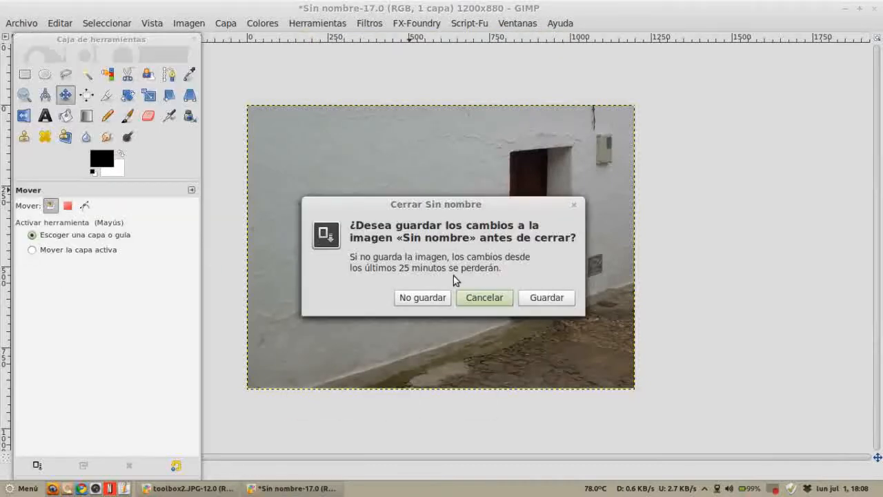
left_click(435, 303)
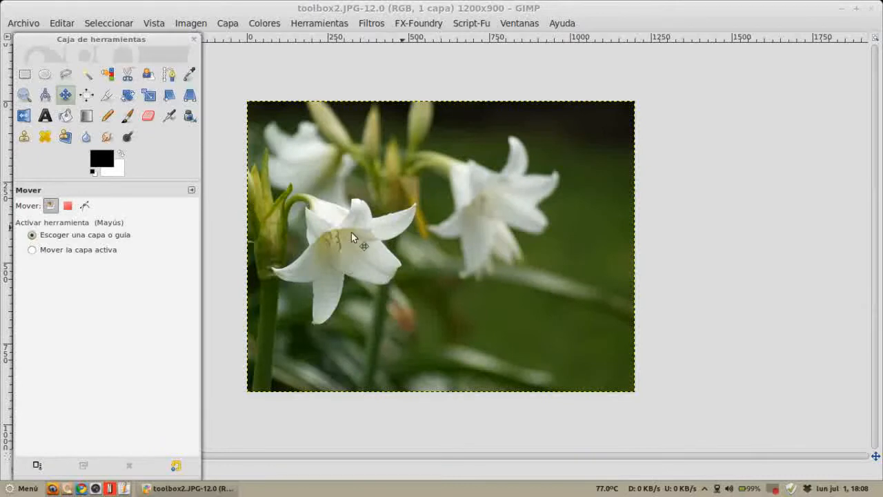
Step: Reopen the recently closed Layers, Channels, Paths and Undo dock
left_click(522, 25)
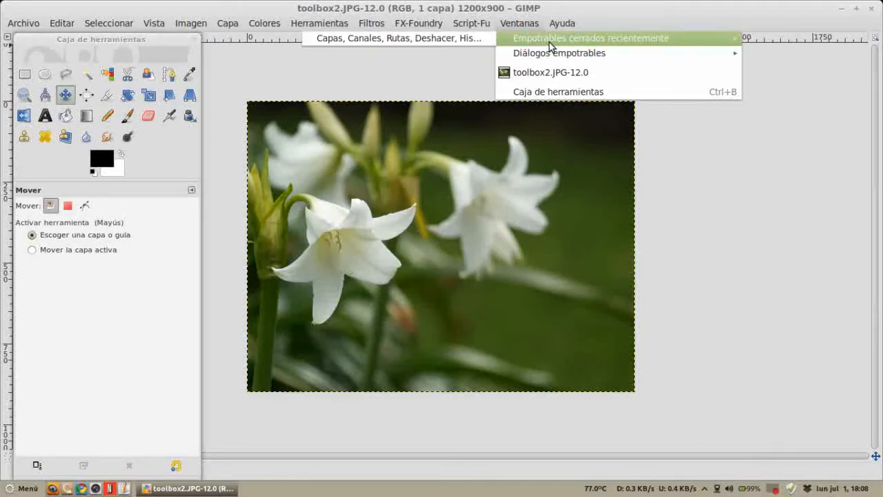
left_click(475, 42)
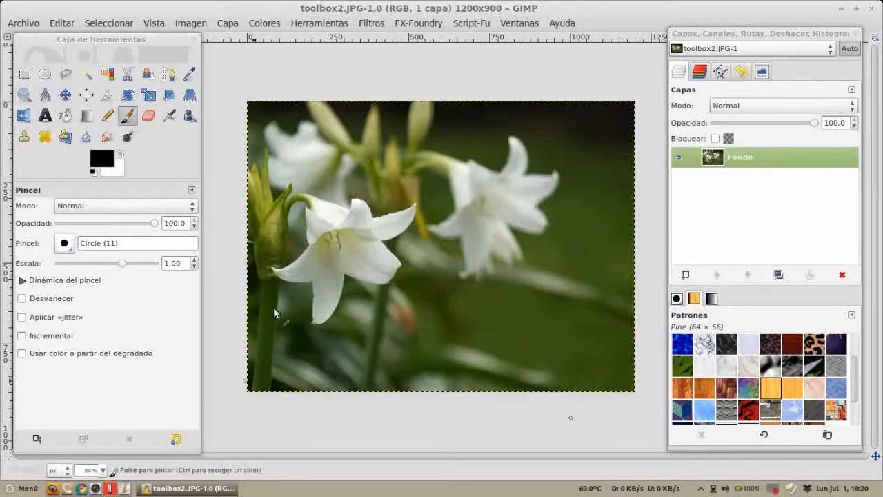
Step: Blur the jagged edge of the lily petal with the Blur/Sharpen tool at brush scale 2.97
left_click(87, 138)
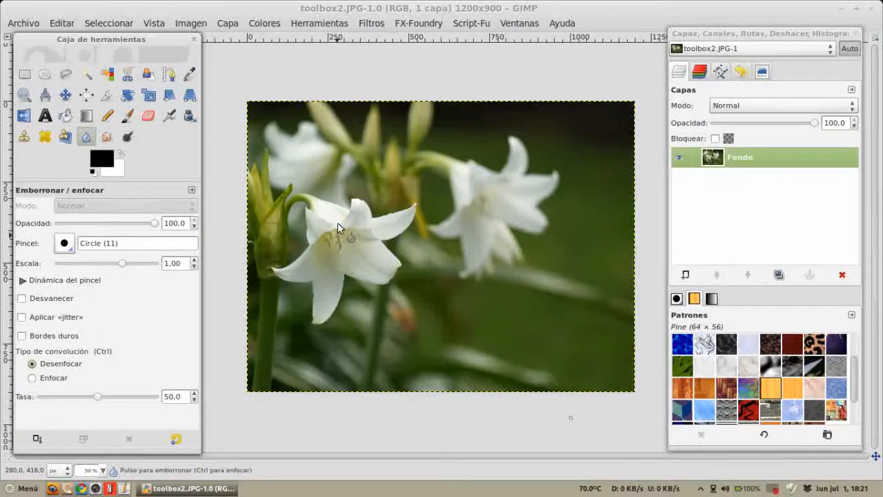
scroll(337, 222, "up", 6)
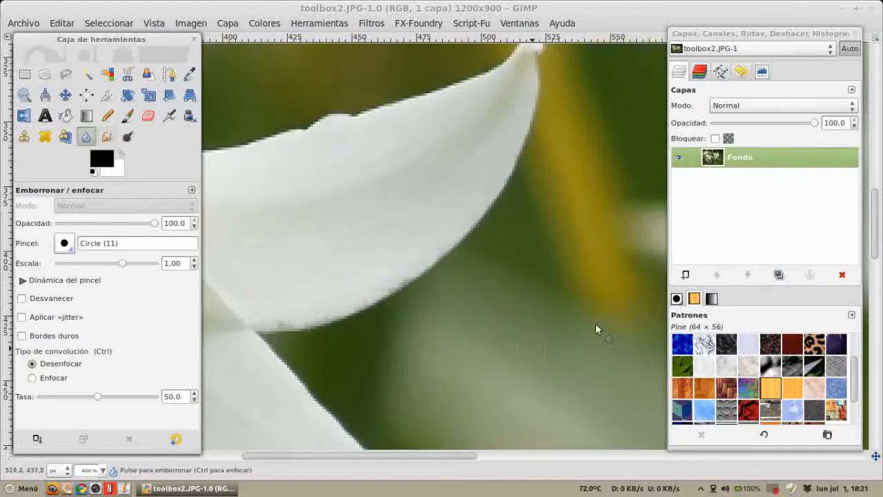
key("Tab")
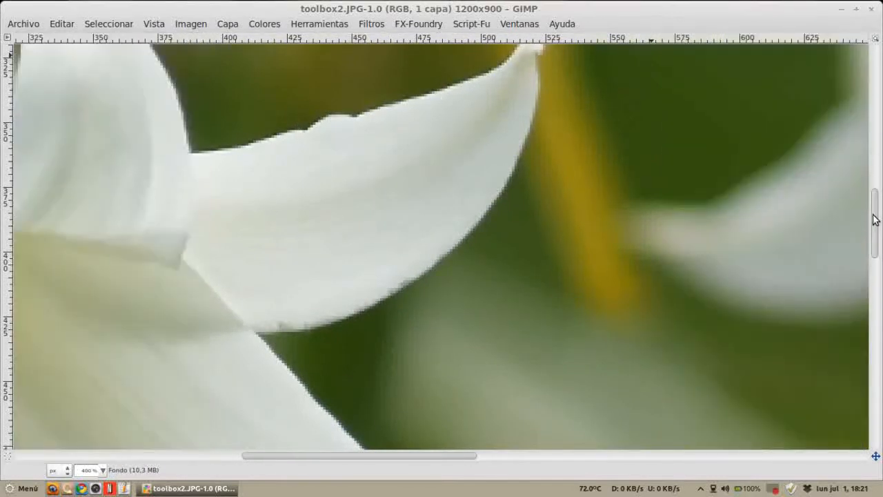
left_click_drag(874, 215, 874, 207)
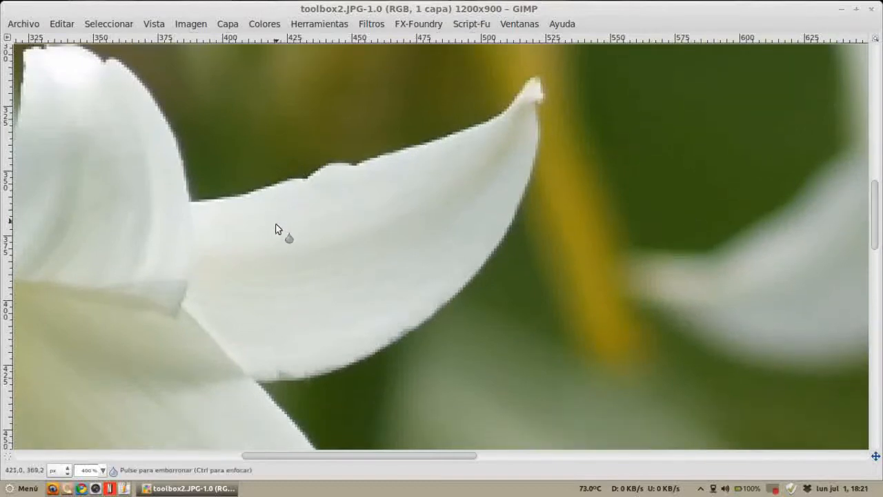
key("Tab")
left_click(127, 263)
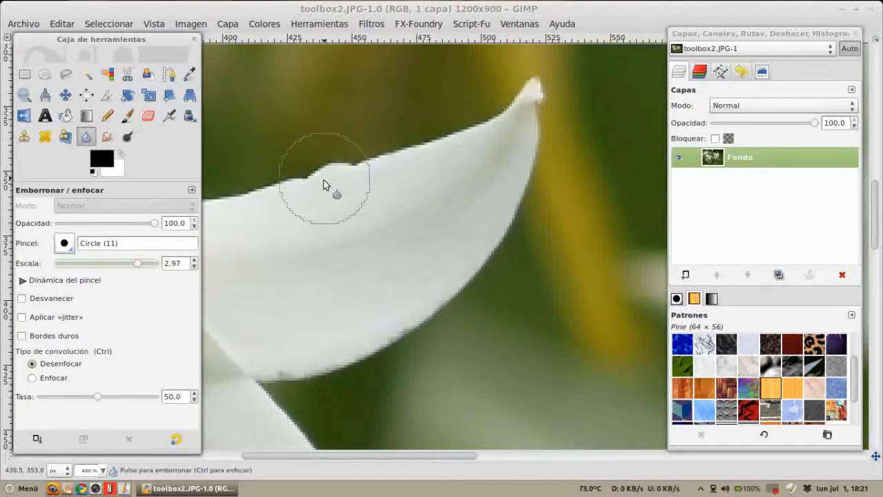
key("Tab")
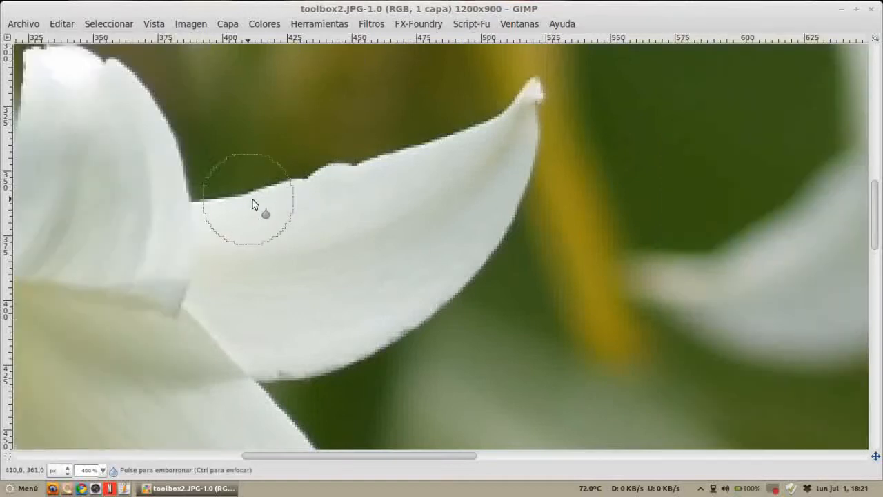
mouse_move(256, 197)
left_mouse_down()
mouse_move(303, 179)
mouse_move(336, 180)
mouse_move(266, 189)
mouse_move(364, 178)
mouse_move(403, 152)
mouse_move(371, 161)
mouse_move(499, 119)
mouse_move(504, 154)
mouse_move(496, 129)
mouse_move(510, 114)
mouse_move(489, 257)
mouse_move(492, 250)
mouse_move(461, 305)
mouse_move(386, 353)
mouse_move(310, 373)
mouse_move(342, 372)
mouse_move(419, 318)
left_mouse_up()
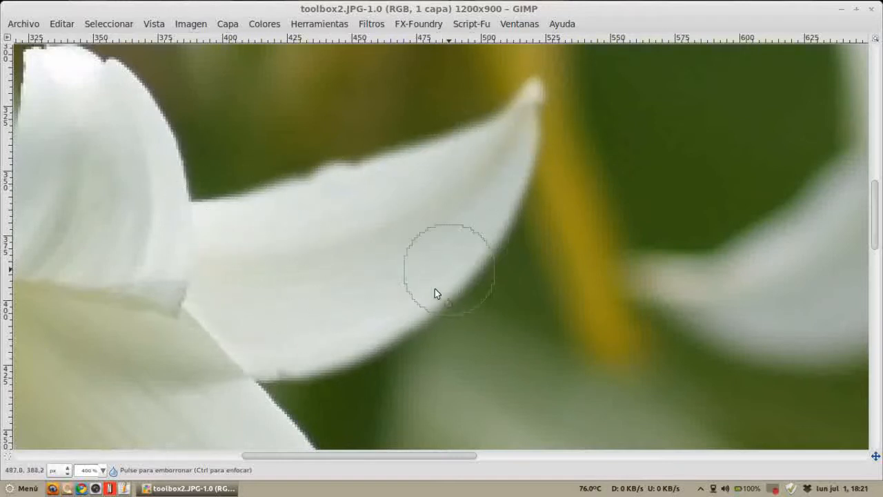
mouse_move(524, 75)
left_mouse_down()
mouse_move(380, 176)
mouse_move(259, 204)
mouse_move(303, 242)
left_mouse_up()
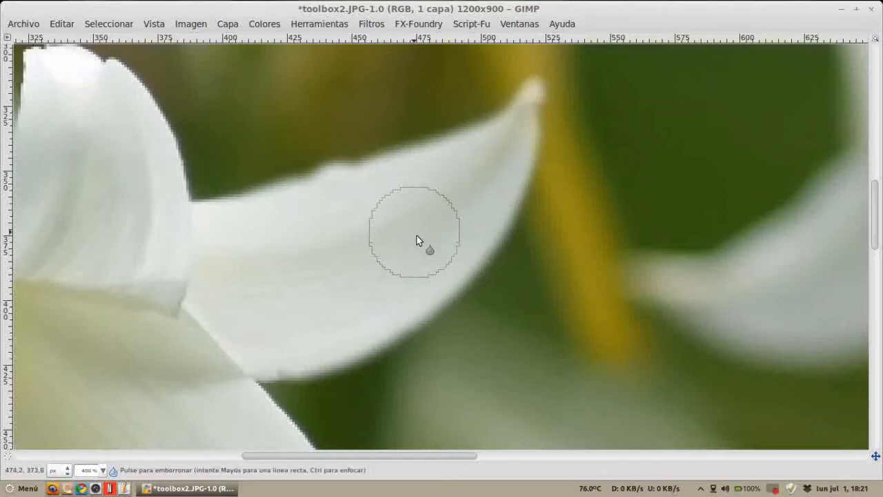
Step: Undo and redo the blur strokes to compare the petal before and after
scroll(417, 227, "down", 5)
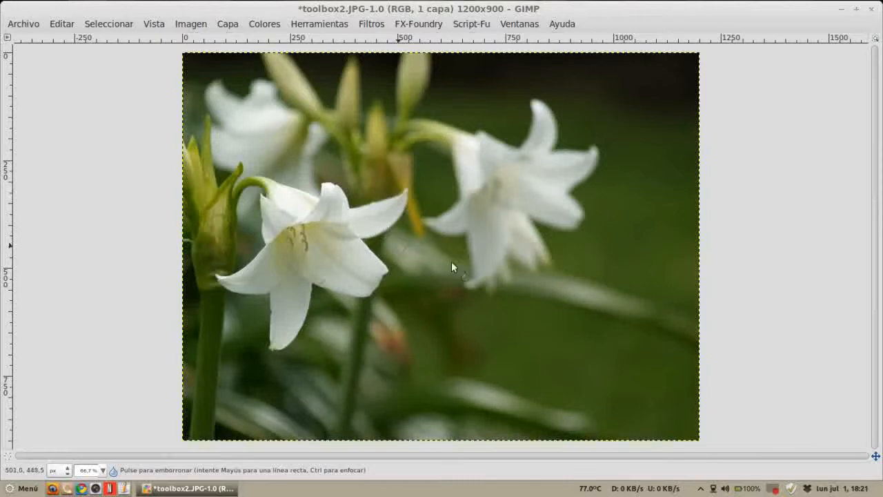
key("ctrl")
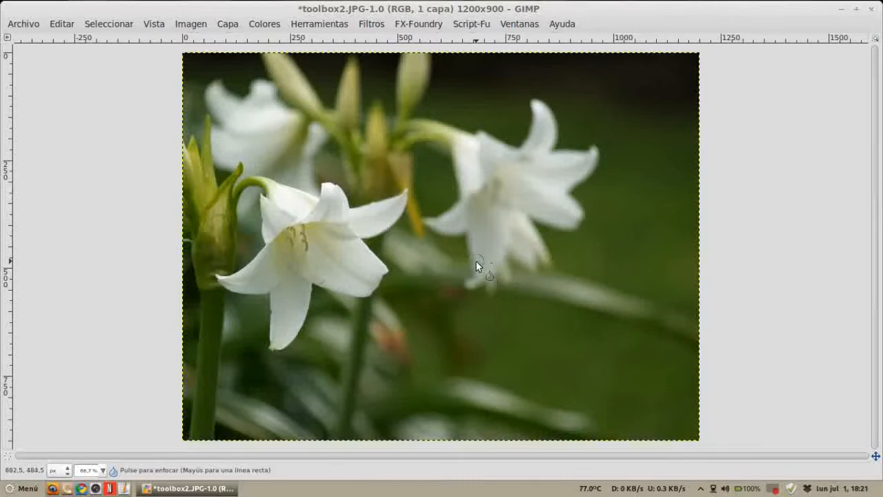
key("ctrl+z")
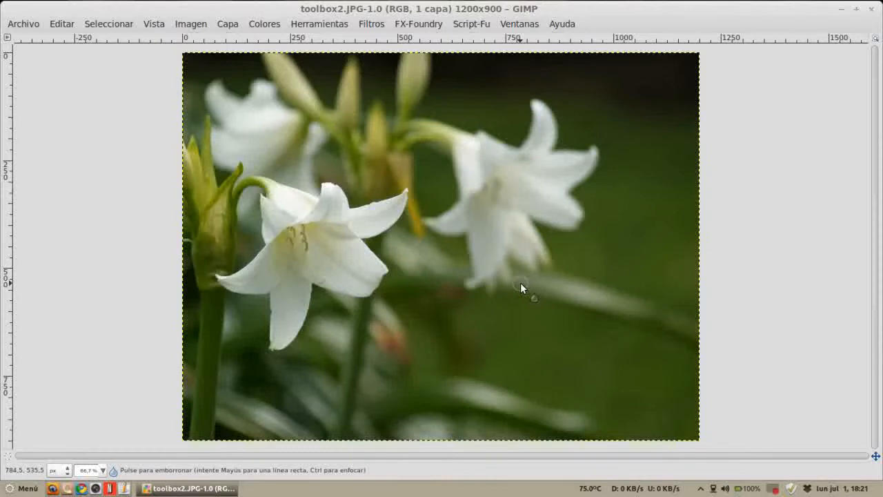
key("ctrl")
key("ctrl+y")
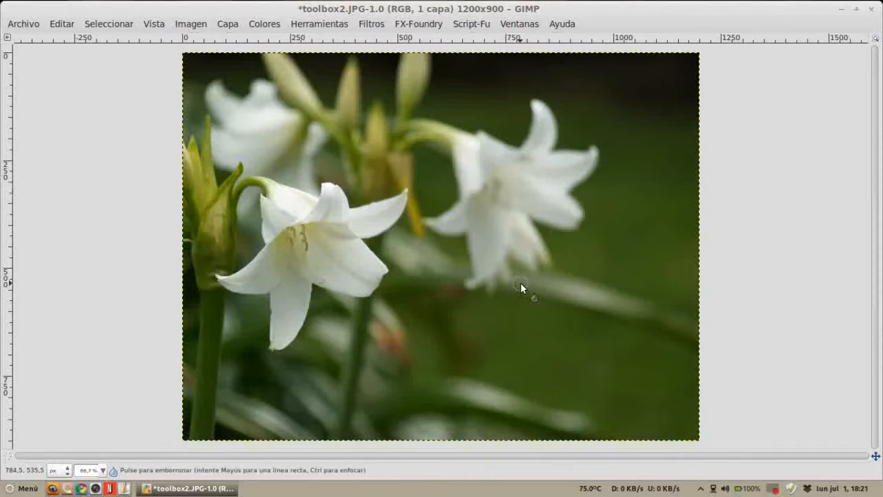
key("ctrl+z")
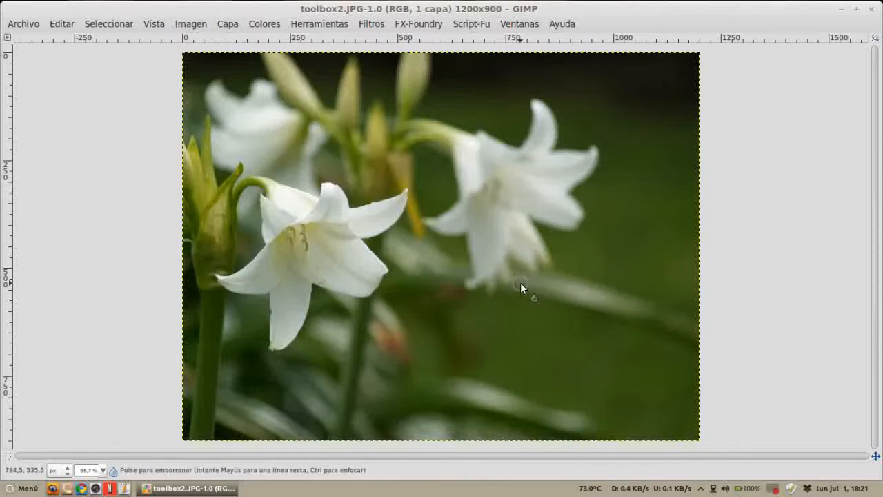
key("ctrl+y")
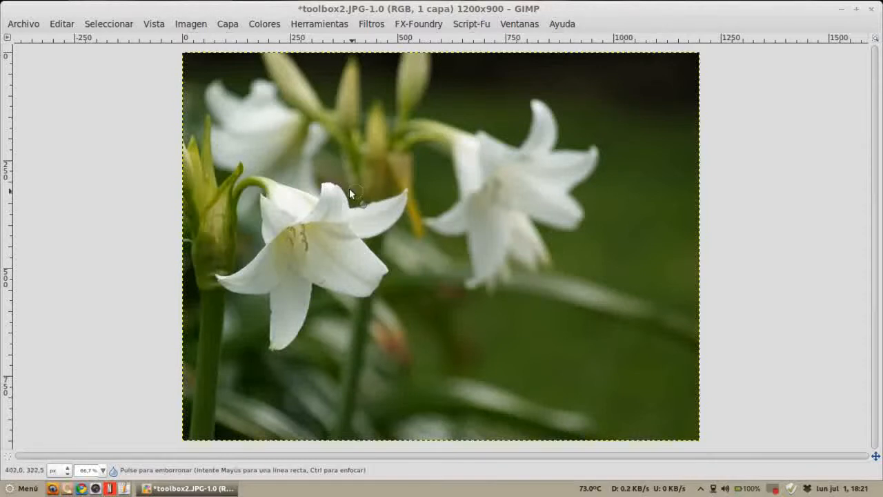
Step: Set the blur rate to 100 and blur the edges of the front lily's lower petal
key("Tab")
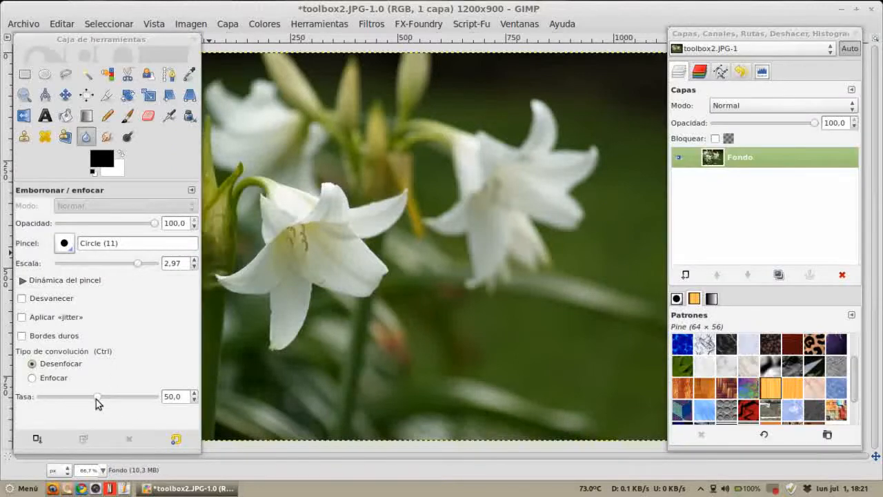
left_click_drag(97, 398, 150, 397)
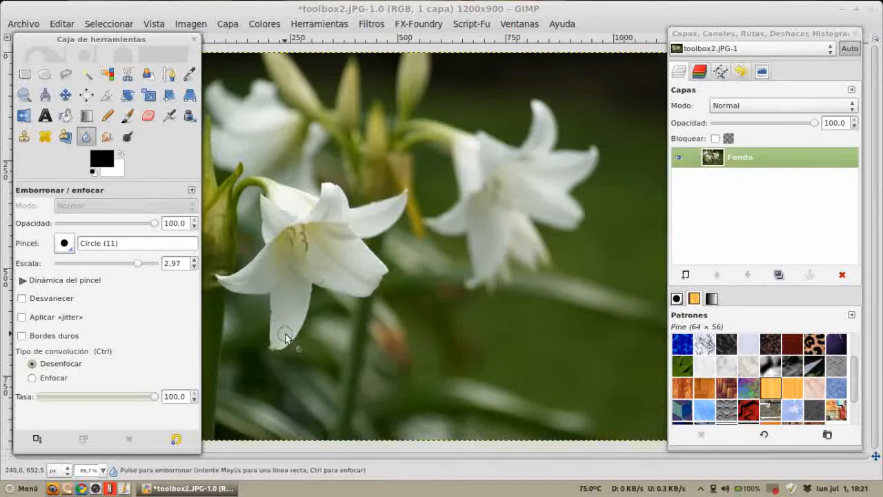
key("2")
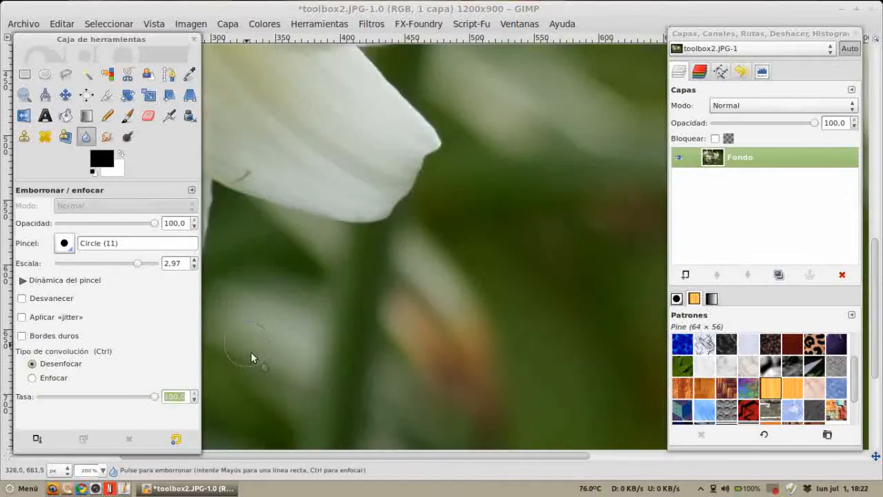
left_click_drag(319, 452, 223, 453)
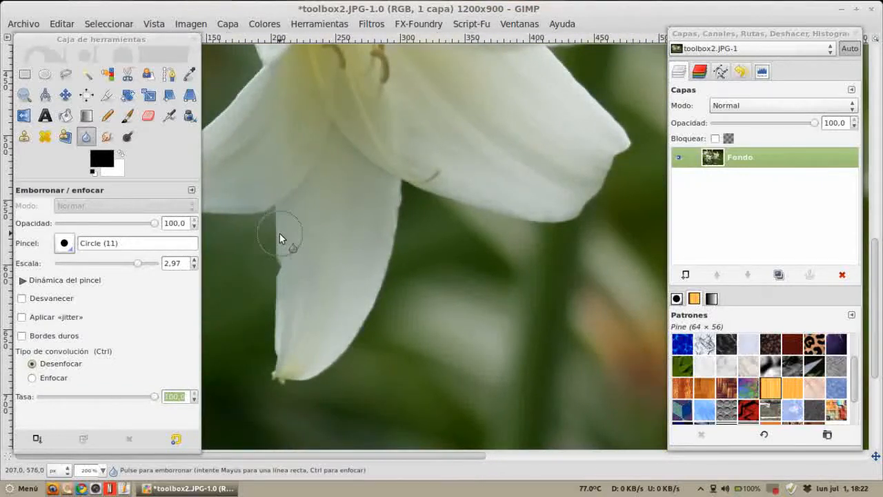
mouse_move(272, 238)
left_mouse_down()
mouse_move(278, 340)
mouse_move(283, 248)
mouse_move(275, 367)
mouse_move(302, 374)
mouse_move(292, 382)
mouse_move(337, 343)
mouse_move(327, 361)
mouse_move(361, 340)
mouse_move(386, 294)
mouse_move(395, 199)
mouse_move(349, 372)
mouse_move(368, 291)
mouse_move(321, 350)
mouse_move(331, 155)
mouse_move(320, 298)
mouse_move(323, 219)
mouse_move(295, 316)
mouse_move(322, 221)
mouse_move(315, 198)
mouse_move(302, 217)
mouse_move(339, 194)
mouse_move(362, 258)
mouse_move(333, 321)
mouse_move(314, 276)
mouse_move(298, 293)
mouse_move(345, 290)
mouse_move(392, 271)
mouse_move(378, 275)
mouse_move(383, 226)
mouse_move(338, 336)
mouse_move(292, 367)
left_mouse_up()
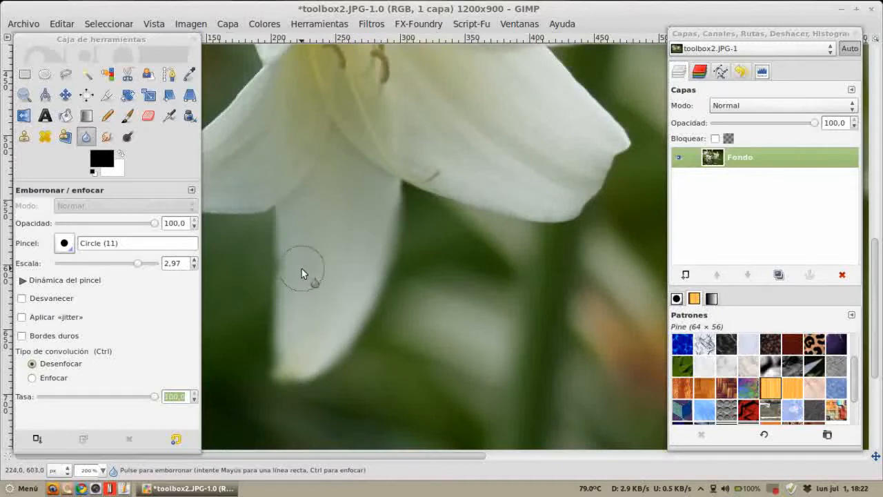
Step: Undo all the blur strokes on the lily petals
key("ctrl")
scroll(307, 274, "down", 2)
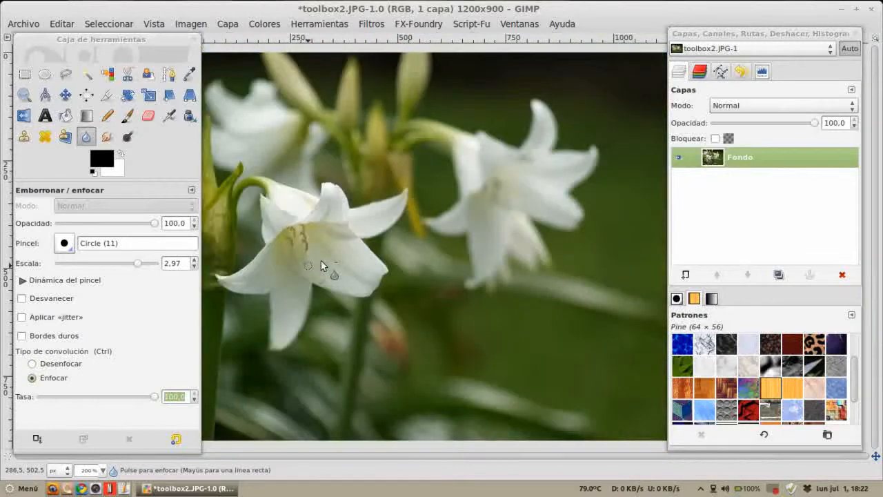
scroll(303, 315, "up", 2)
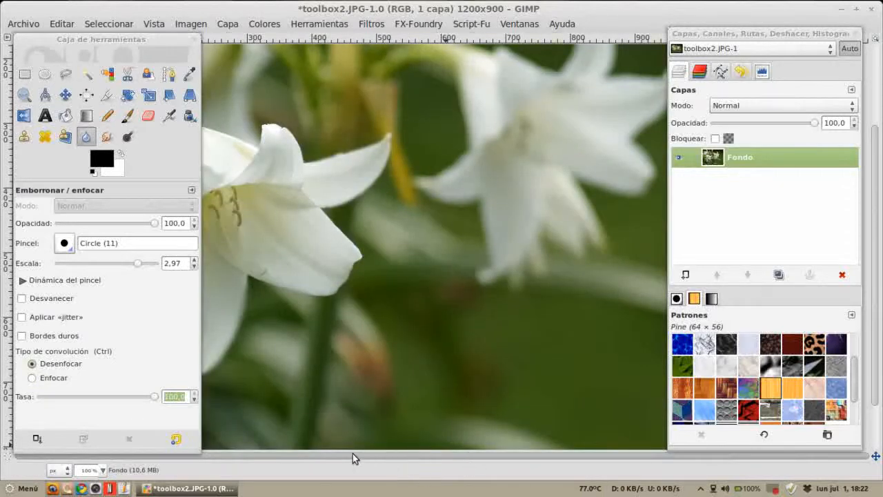
key("Tab")
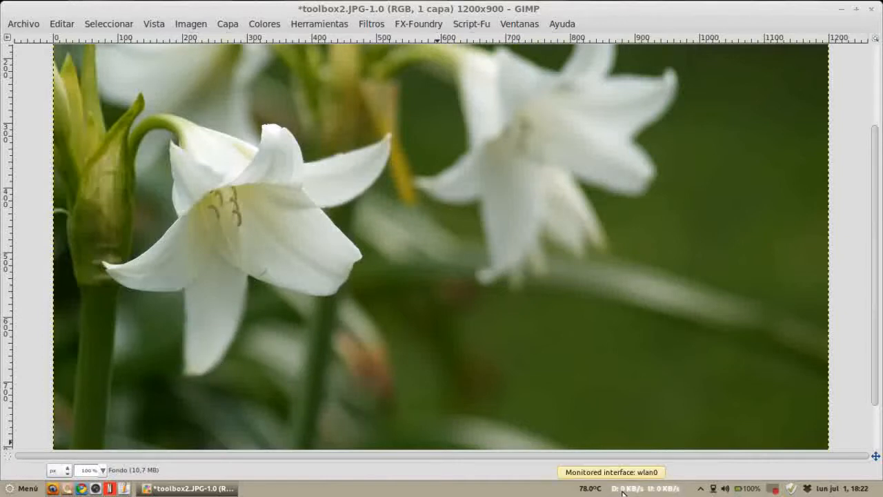
key("ctrl+z")
key("ctrl+z")
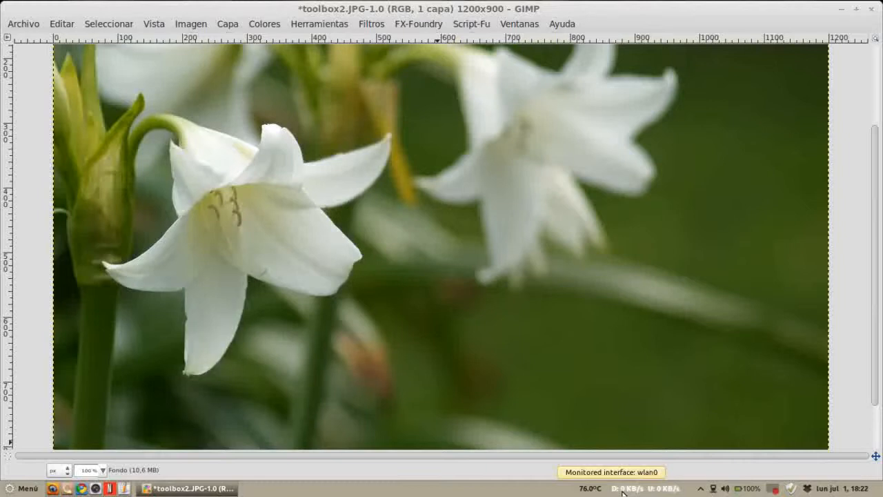
key("ctrl+z")
key("ctrl+z")
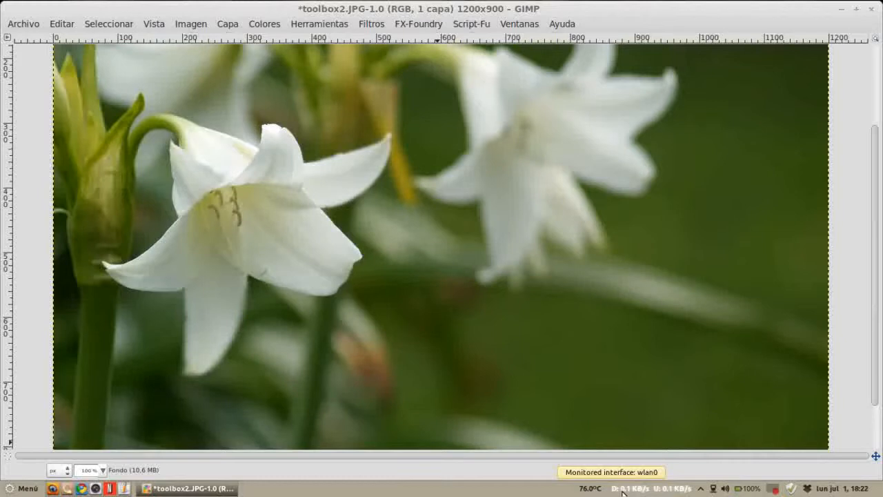
key("ctrl+z")
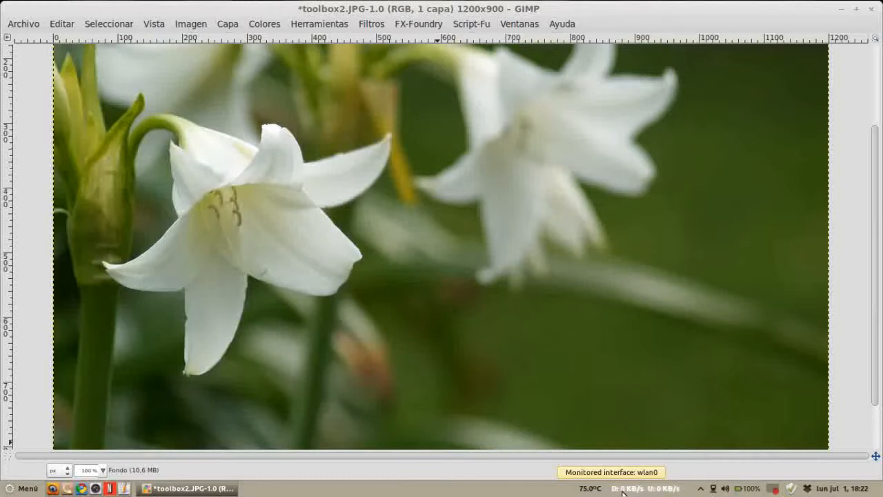
key("ctrl+z")
Step: Switch the tool to Sharpen mode and sharpen the blurred background flower's petal
key("Tab")
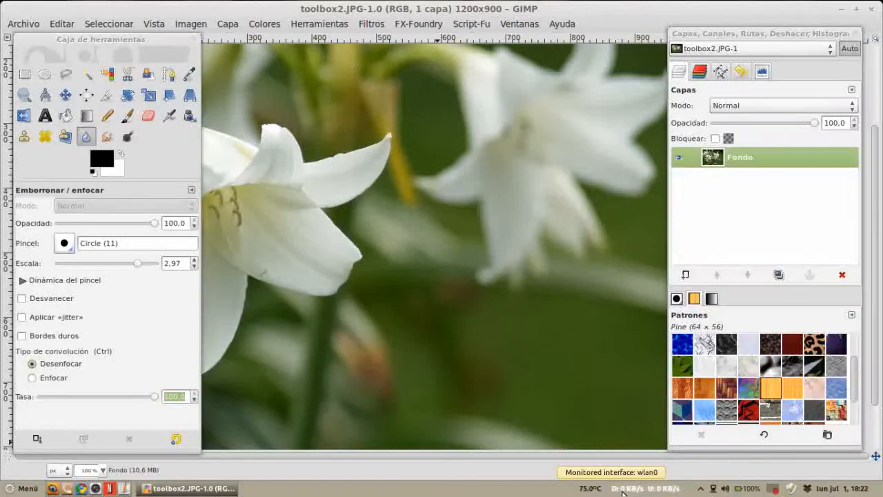
left_click(35, 379)
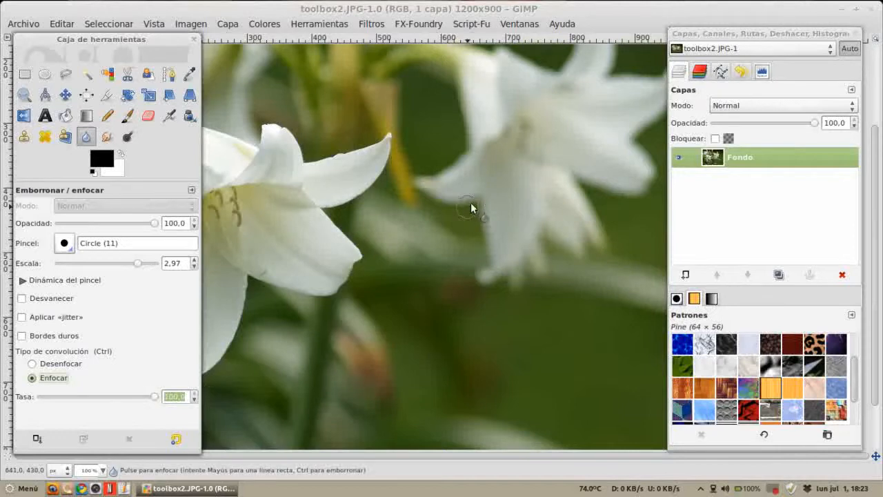
scroll(473, 235, "up", 2)
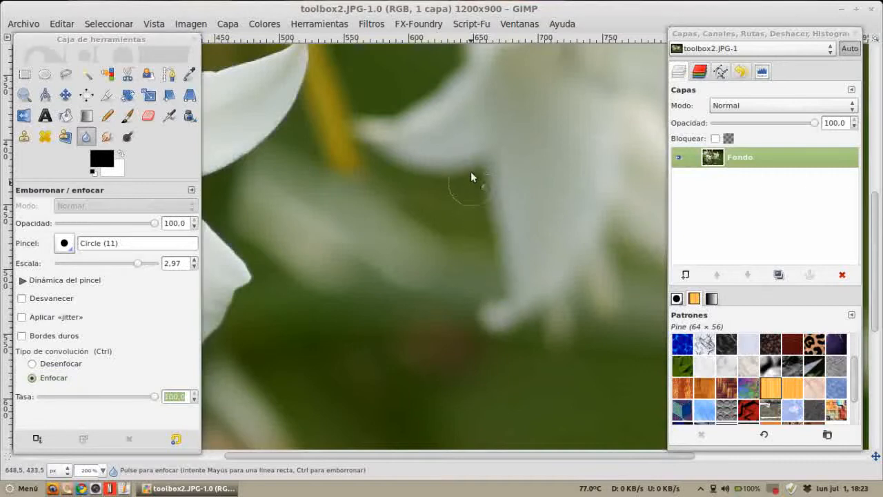
left_click_drag(497, 260, 512, 314)
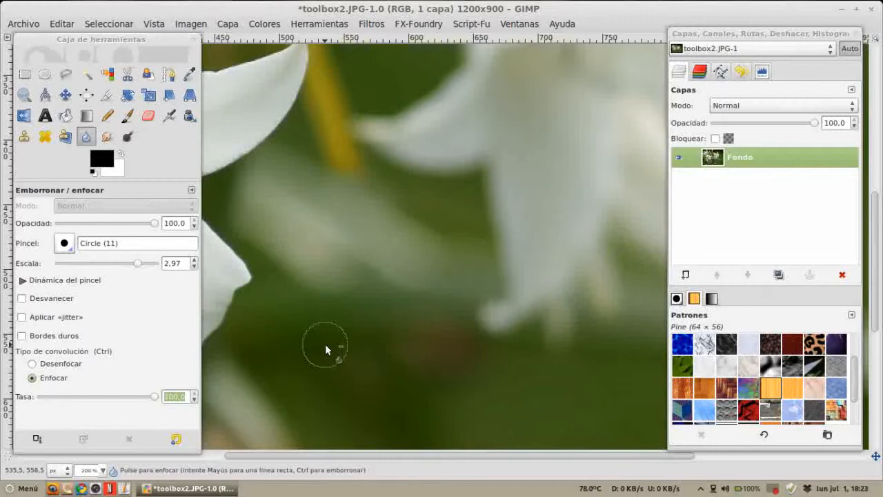
Step: Undo and redo the sharpen stroke to compare, then sharpen the background petal again
key("ctrl+s")
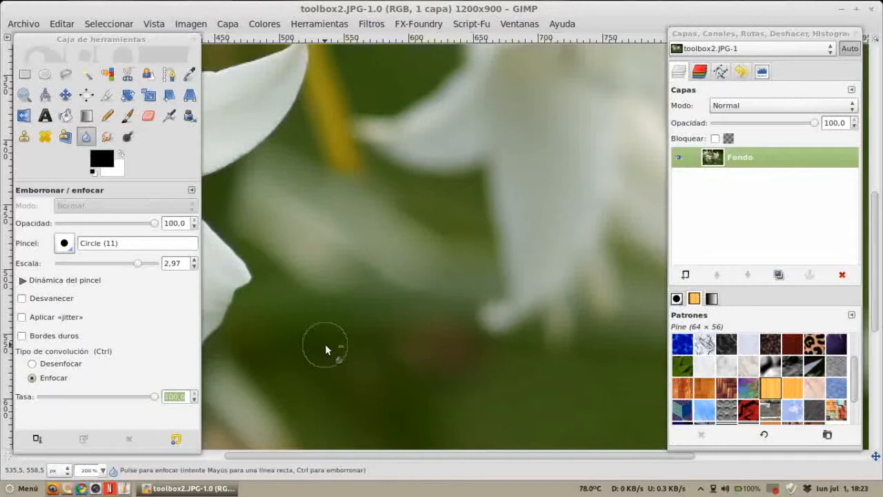
left_click(325, 343)
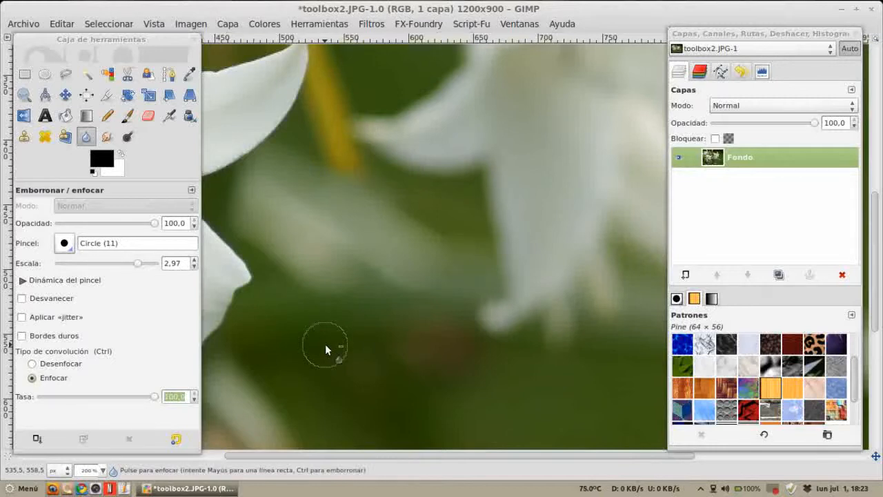
key("ctrl+s")
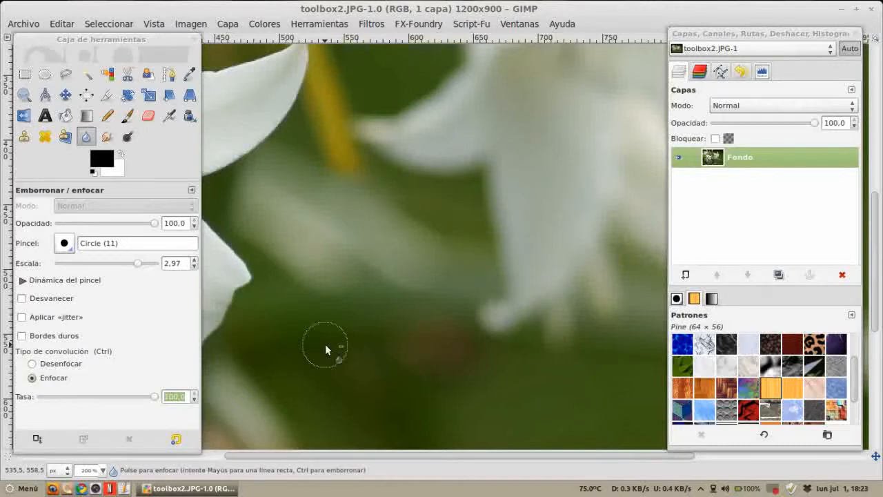
key("ctrl")
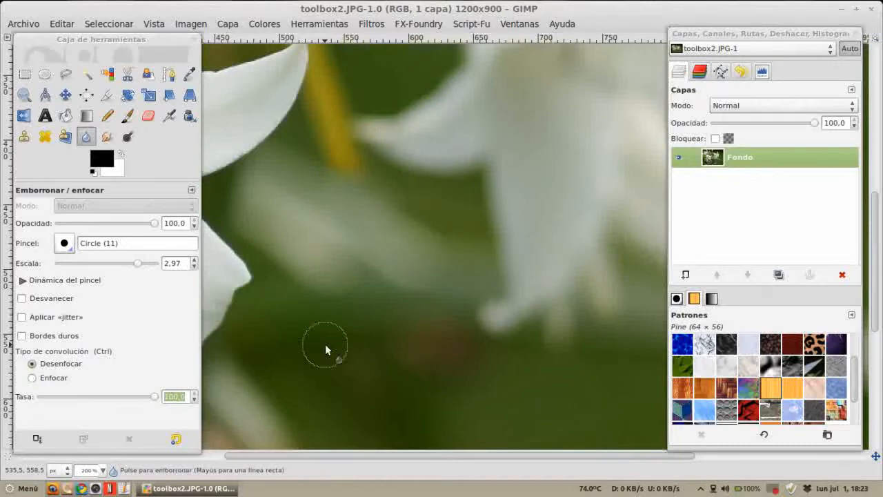
key("ctrl+y")
key("ctrl+z")
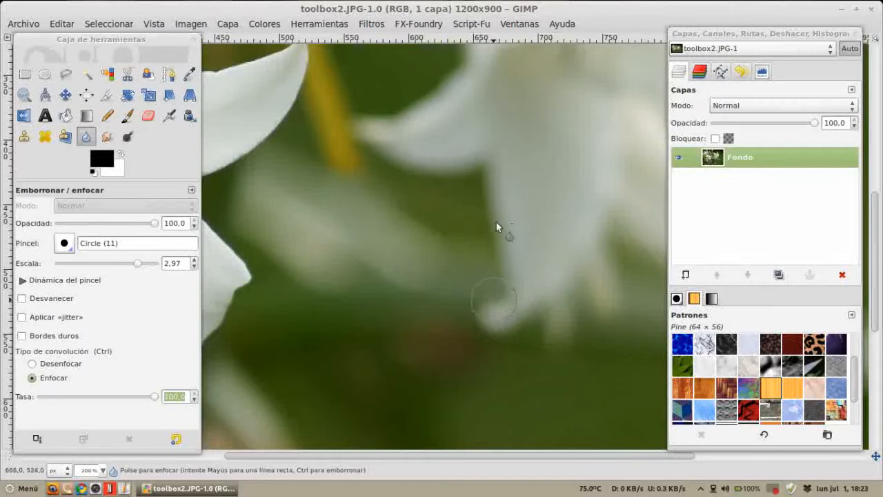
mouse_move(476, 219)
left_mouse_down()
mouse_move(497, 292)
mouse_move(487, 206)
mouse_move(495, 288)
mouse_move(482, 228)
mouse_move(487, 289)
mouse_move(503, 314)
mouse_move(480, 226)
mouse_move(490, 211)
mouse_move(483, 307)
mouse_move(509, 305)
left_mouse_up()
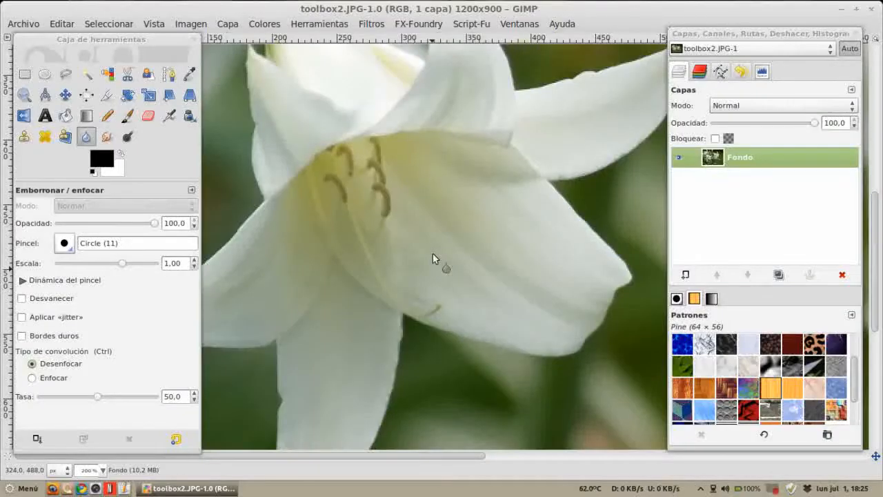
Step: Switch to the Smudge tool, set its scale to 2.47, and smudge across the front lily's stamens
left_click(108, 138)
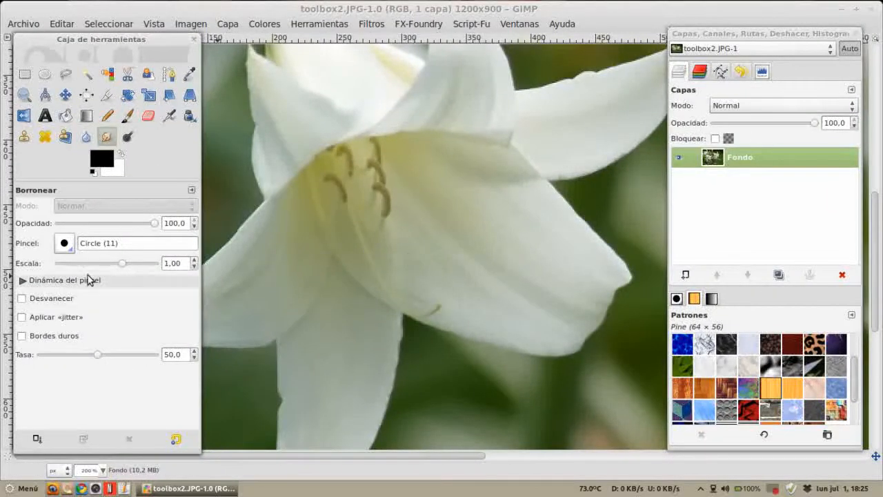
left_click_drag(125, 262, 136, 265)
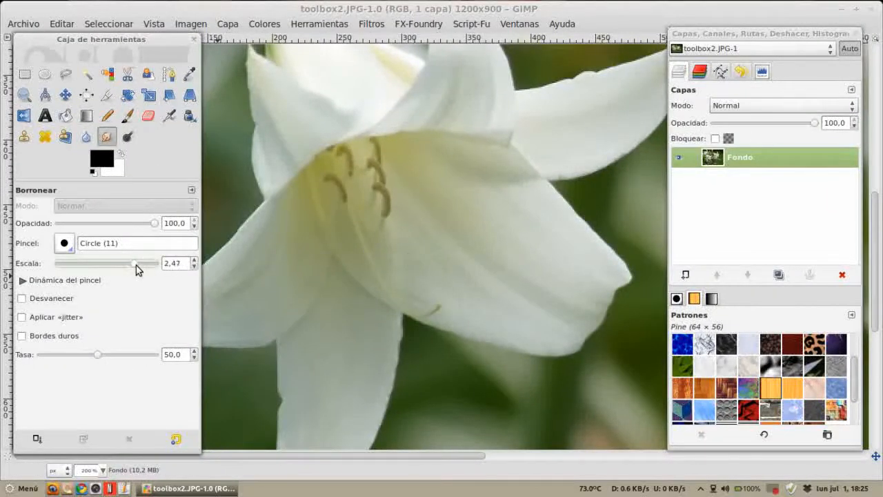
left_click(64, 245)
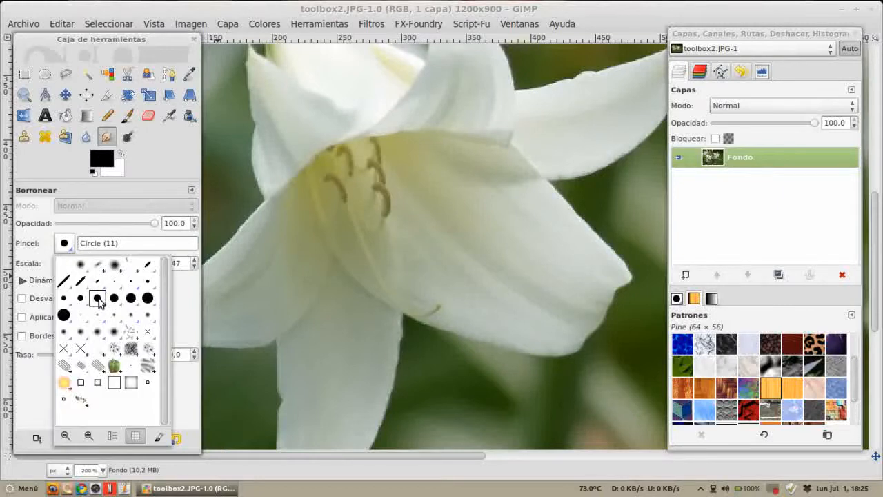
left_click(506, 277)
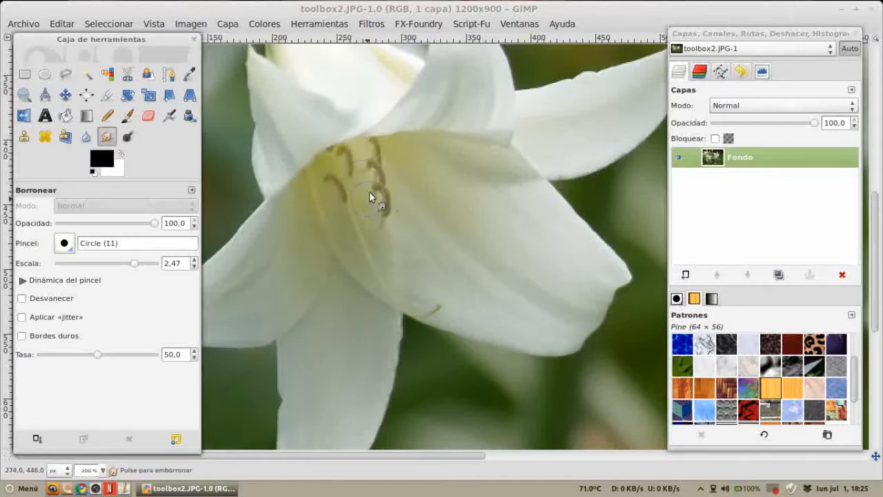
mouse_move(381, 197)
left_mouse_down()
mouse_move(422, 227)
mouse_move(383, 202)
mouse_move(390, 229)
mouse_move(386, 195)
mouse_move(386, 224)
mouse_move(380, 197)
mouse_move(374, 225)
mouse_move(374, 191)
mouse_move(423, 169)
mouse_move(392, 175)
mouse_move(404, 151)
mouse_move(382, 166)
mouse_move(384, 141)
mouse_move(363, 182)
mouse_move(365, 160)
mouse_move(374, 173)
mouse_move(379, 160)
mouse_move(421, 178)
mouse_move(379, 199)
mouse_move(413, 245)
mouse_move(392, 239)
left_mouse_up()
mouse_move(353, 160)
left_mouse_down()
mouse_move(330, 181)
mouse_move(329, 195)
mouse_move(342, 192)
mouse_move(325, 198)
mouse_move(336, 189)
mouse_move(335, 171)
mouse_move(323, 172)
mouse_move(334, 160)
mouse_move(332, 170)
mouse_move(342, 169)
mouse_move(350, 156)
mouse_move(340, 155)
mouse_move(400, 157)
mouse_move(367, 166)
mouse_move(343, 194)
mouse_move(423, 273)
left_mouse_up()
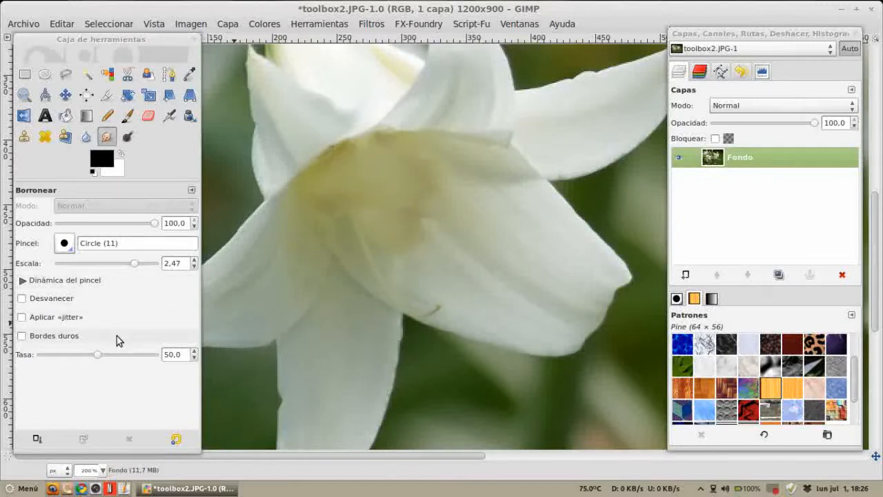
Step: Undo all the smudge strokes on the lily's stamens
key("ctrl+z")
key("ctrl+z")
key("ctrl+z")
key("ctrl+z")
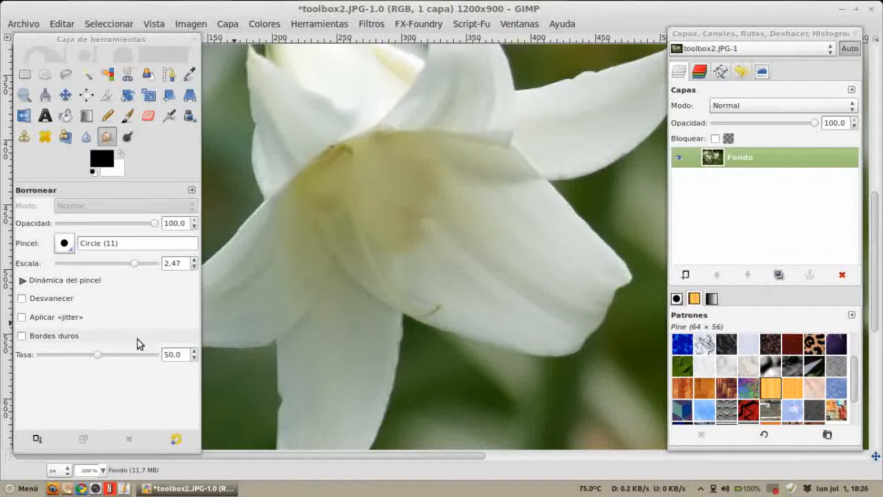
key("ctrl+z")
key("ctrl+z")
key("ctrl+z")
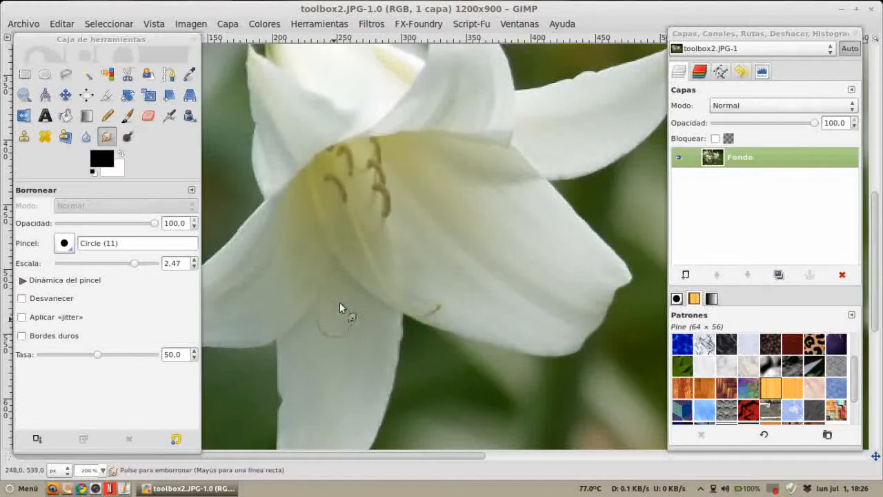
Step: Choose the Daniel 1 brush and smudge the edge of the front lily's lower petal
scroll(341, 295, "down", 3)
left_click(65, 243)
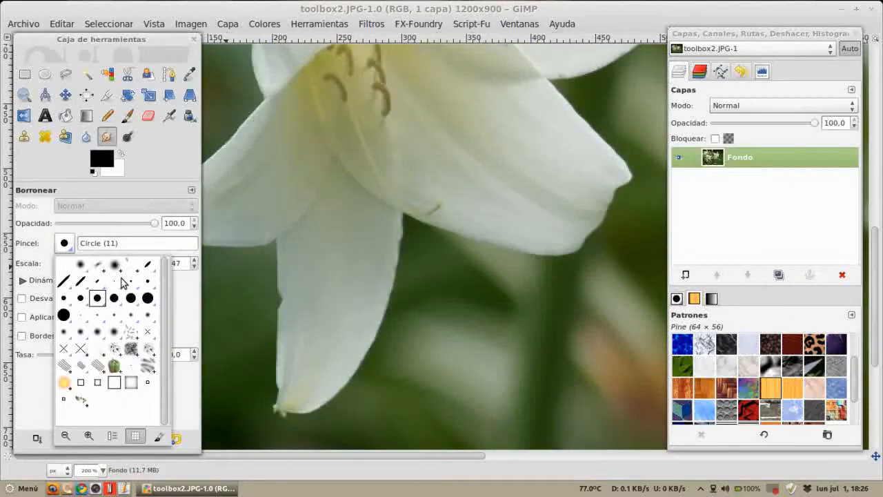
left_click(114, 266)
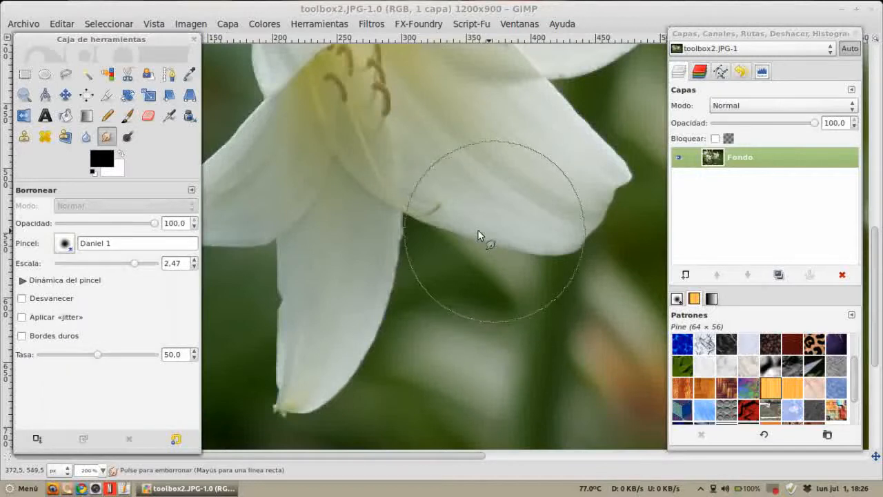
mouse_move(536, 187)
left_mouse_down()
mouse_move(509, 259)
mouse_move(504, 204)
mouse_move(489, 253)
mouse_move(459, 188)
mouse_move(438, 239)
mouse_move(432, 183)
mouse_move(431, 237)
mouse_move(430, 169)
mouse_move(481, 257)
mouse_move(473, 218)
mouse_move(486, 232)
mouse_move(535, 231)
mouse_move(485, 180)
mouse_move(495, 237)
left_mouse_up()
Step: Switch to the Circle Fuzzy (17) brush with spacing 12.1 and smudge down and across the lower petal
left_click(64, 243)
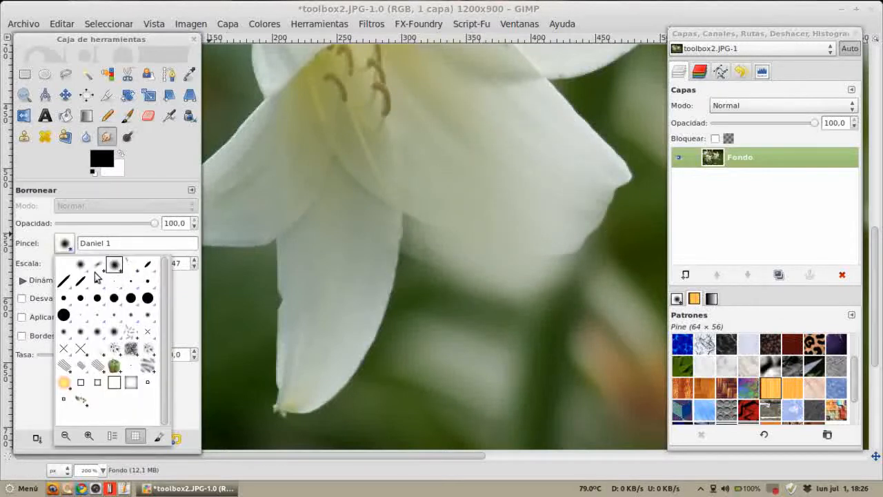
double_click(101, 334)
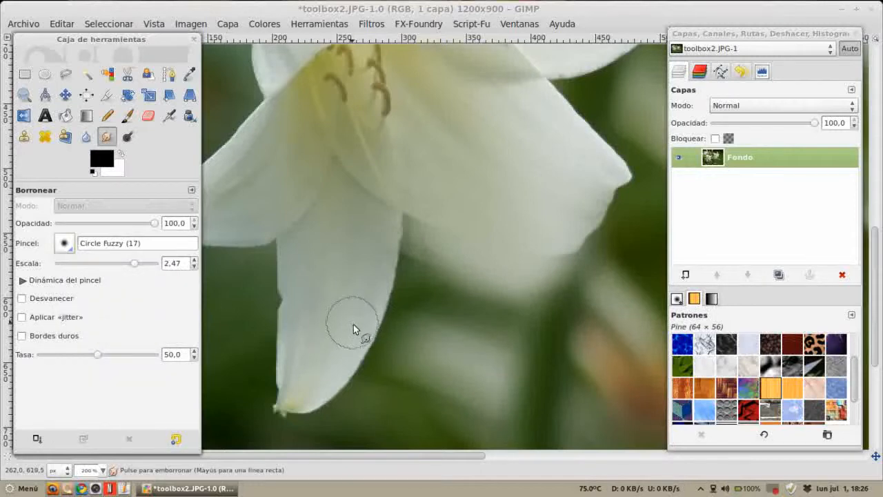
left_click(677, 298)
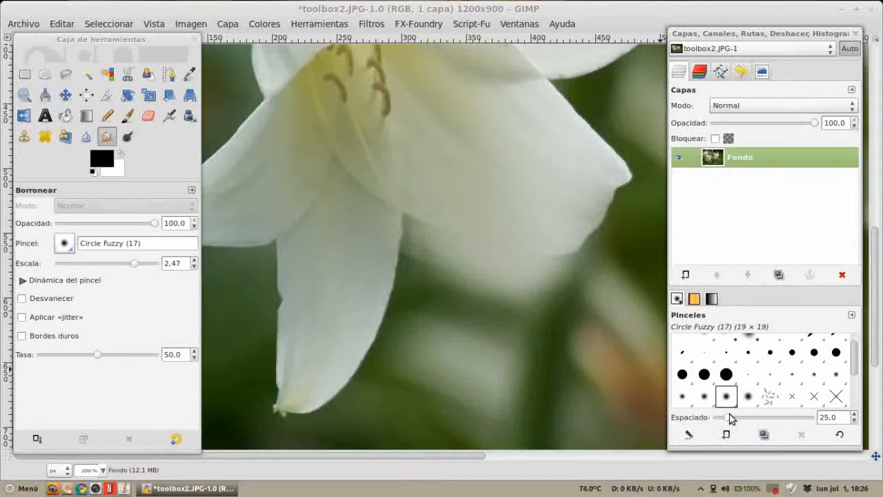
left_click_drag(724, 419, 712, 418)
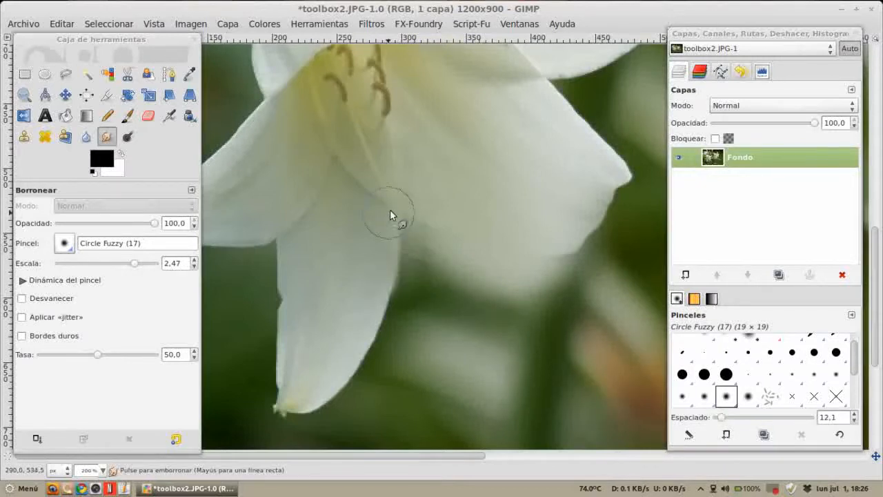
mouse_move(390, 211)
left_mouse_down()
mouse_move(390, 267)
mouse_move(401, 189)
mouse_move(398, 330)
mouse_move(399, 236)
mouse_move(379, 360)
mouse_move(398, 242)
mouse_move(385, 374)
mouse_move(374, 270)
mouse_move(363, 396)
mouse_move(395, 257)
mouse_move(365, 421)
mouse_move(382, 307)
mouse_move(362, 378)
mouse_move(334, 424)
mouse_move(366, 321)
mouse_move(329, 406)
mouse_move(370, 304)
mouse_move(346, 381)
mouse_move(389, 319)
left_mouse_up()
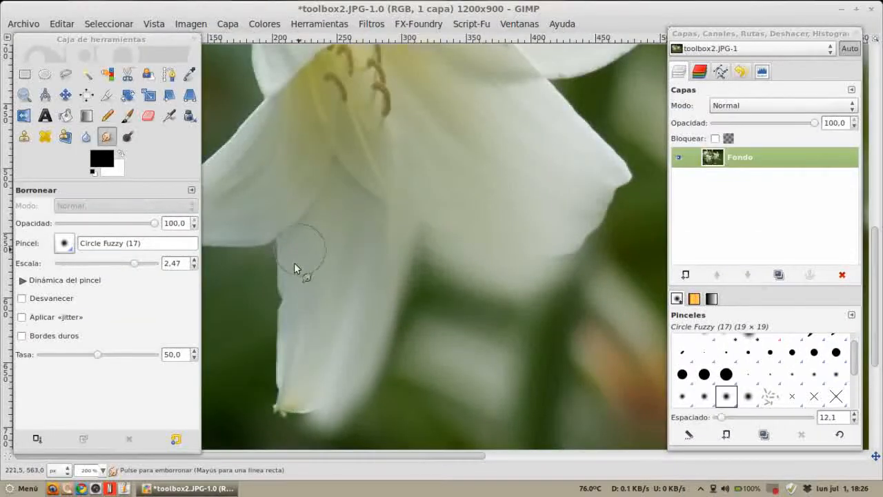
mouse_move(295, 262)
left_mouse_down()
mouse_move(298, 221)
mouse_move(252, 318)
mouse_move(297, 258)
mouse_move(265, 341)
mouse_move(301, 300)
mouse_move(267, 371)
mouse_move(299, 336)
mouse_move(260, 412)
mouse_move(319, 346)
mouse_move(294, 417)
mouse_move(285, 411)
mouse_move(335, 332)
mouse_move(275, 434)
mouse_move(343, 269)
mouse_move(248, 419)
mouse_move(308, 347)
mouse_move(306, 330)
mouse_move(404, 264)
left_mouse_up()
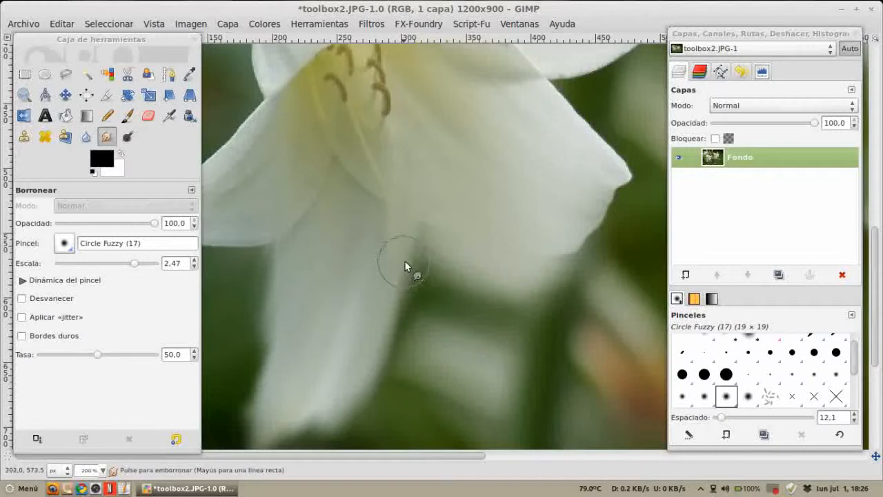
Step: Undo and redo the smudge strokes to compare the lower petal before and after
scroll(405, 265, "down", 5)
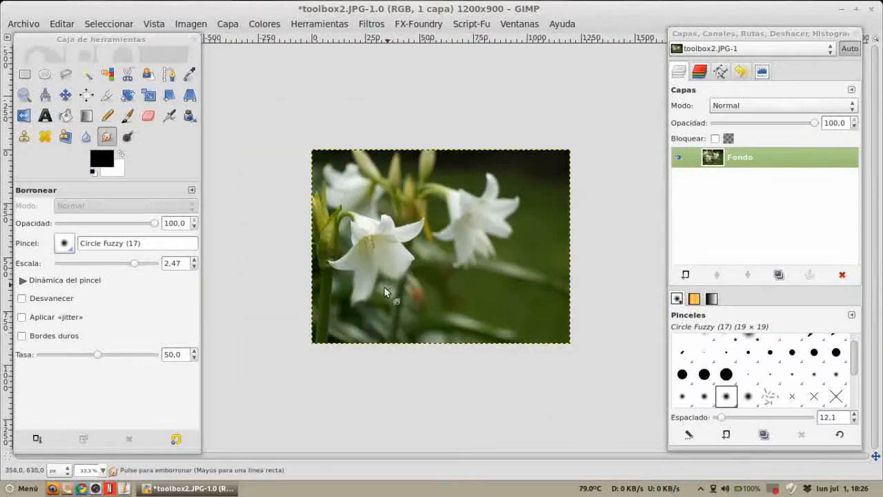
scroll(383, 284, "up", 1)
scroll(345, 319, "up", 1)
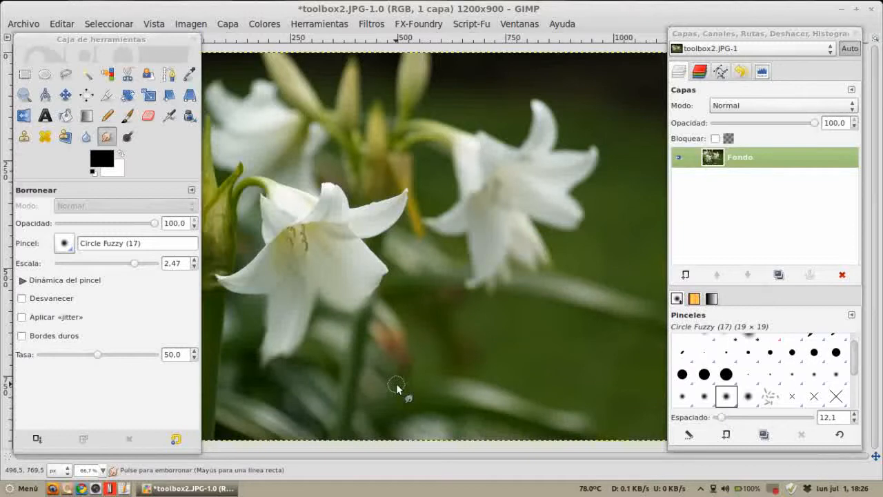
key("ctrl+z")
key("ctrl+z")
key("ctrl+z")
key("ctrl+z")
key("ctrl+z")
key("ctrl+z")
key("ctrl+z")
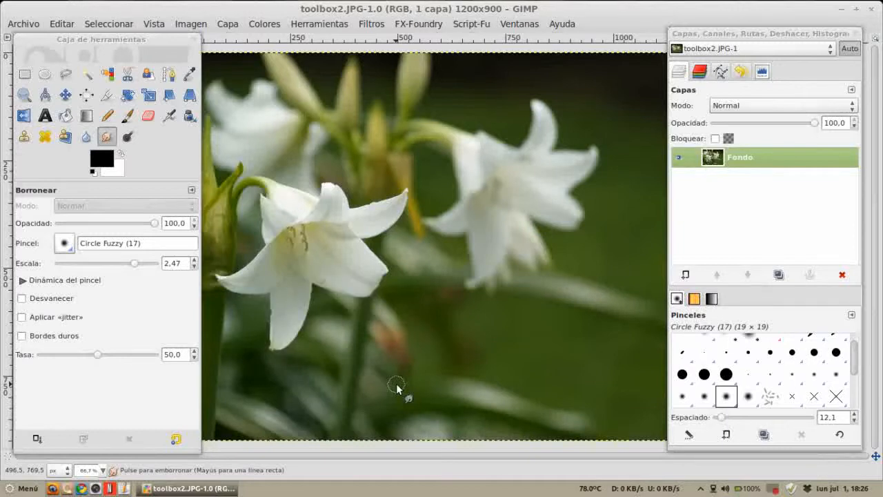
key("ctrl+y")
key("ctrl+y")
key("ctrl+y")
key("ctrl+y")
key("ctrl+y")
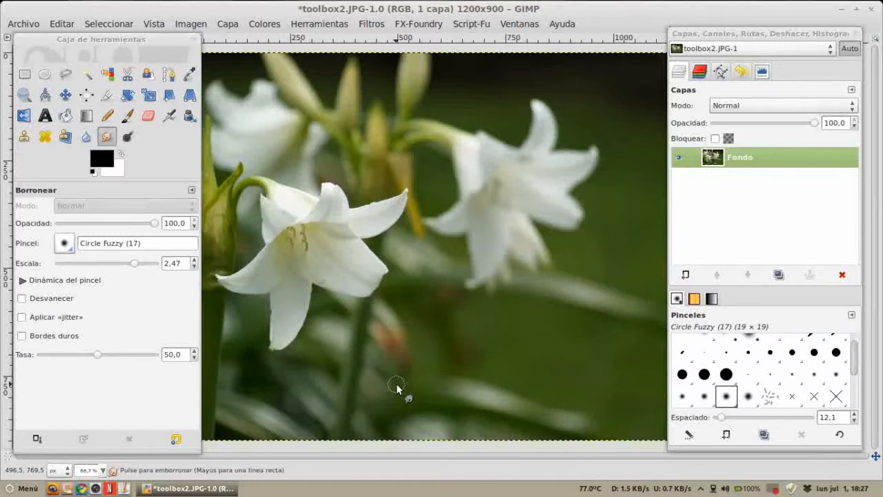
key("ctrl+y")
key("ctrl+y")
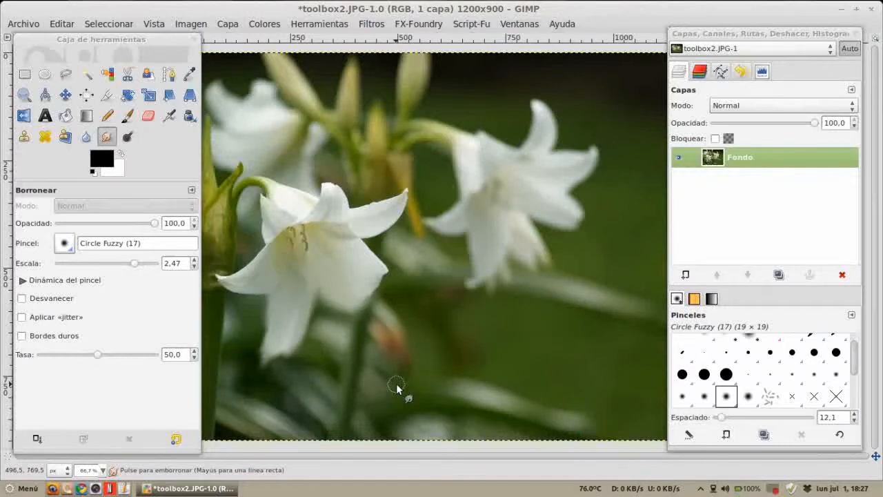
Step: Undo all the smudge strokes on the lower petal
key("ctrl+z")
key("ctrl+z")
key("ctrl+z")
key("ctrl+z")
key("ctrl+z")
key("ctrl+z")
key("ctrl+z")
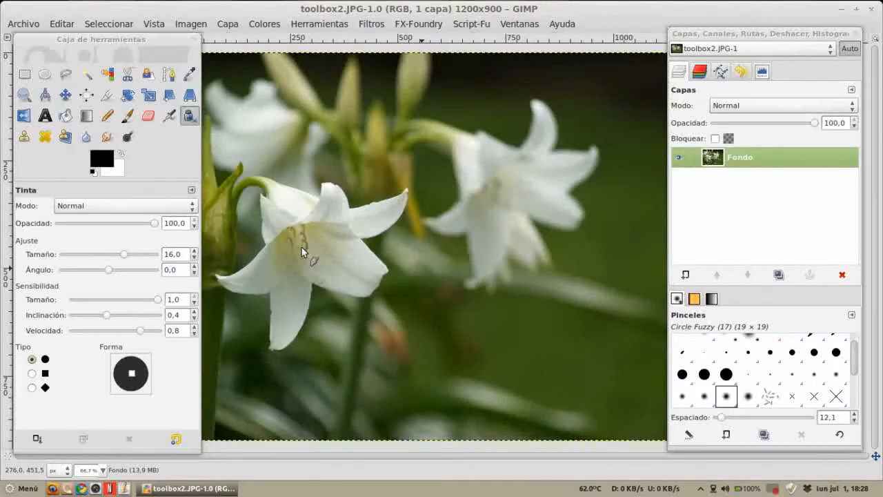
Step: Select the Dodge/Burn tool with the Daniel 1 brush at scale 1.76 in Burn mode and burn the lily's center
left_click(127, 137)
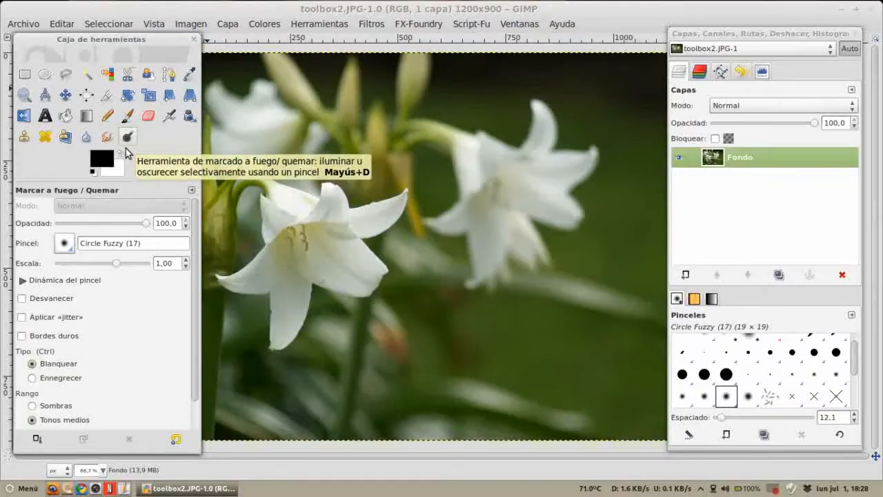
scroll(144, 316, "down", 1)
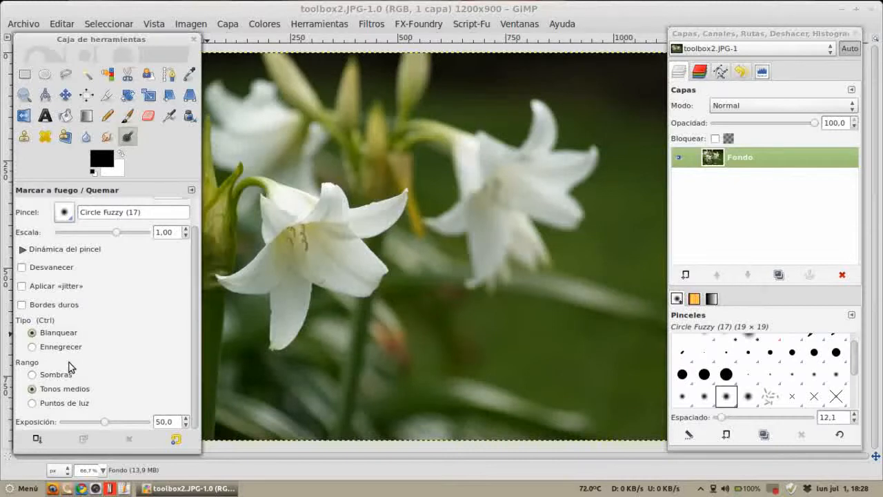
left_click(60, 219)
double_click(113, 233)
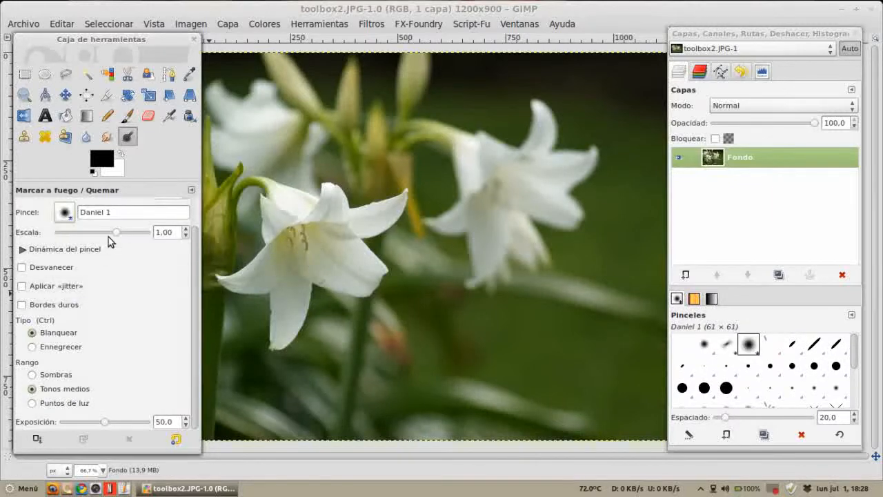
left_click_drag(115, 235, 123, 233)
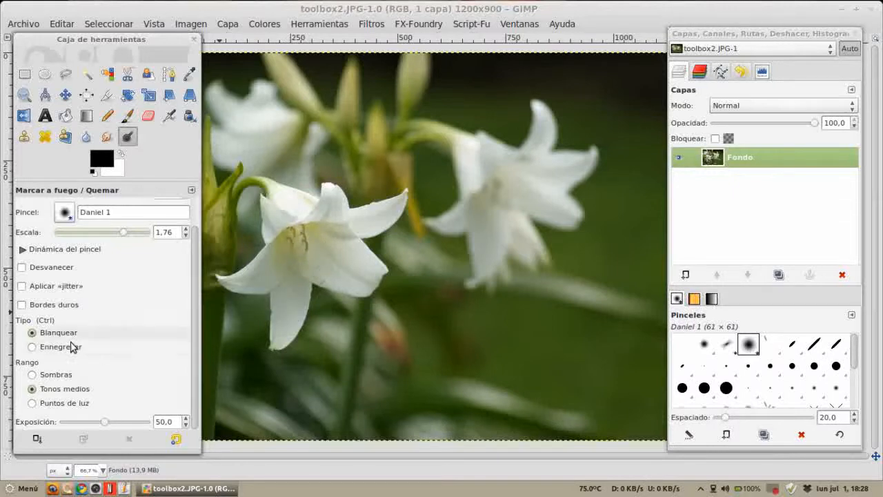
left_click(56, 349)
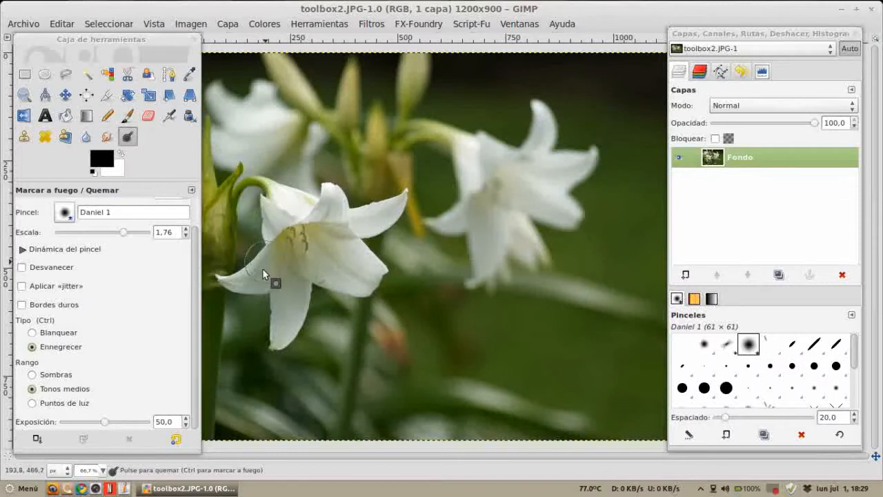
left_click(305, 237)
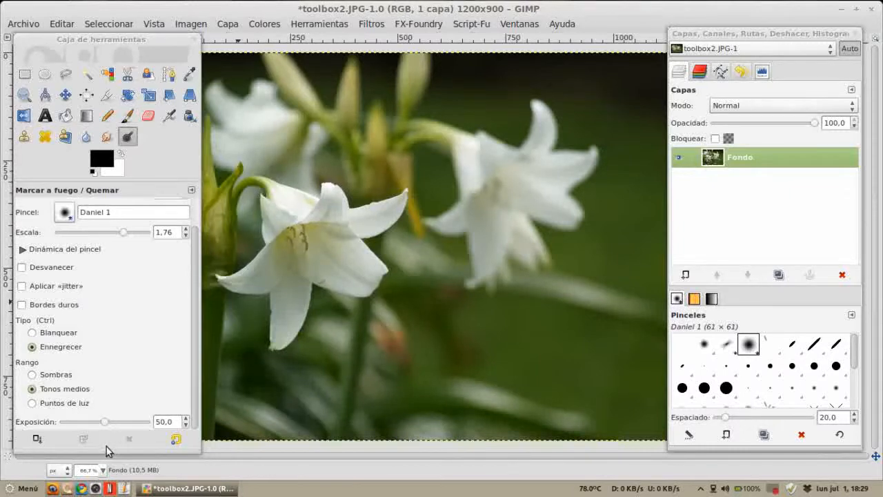
Step: Undo and redo the burn dab to compare, then undo it
key("ctrl+z")
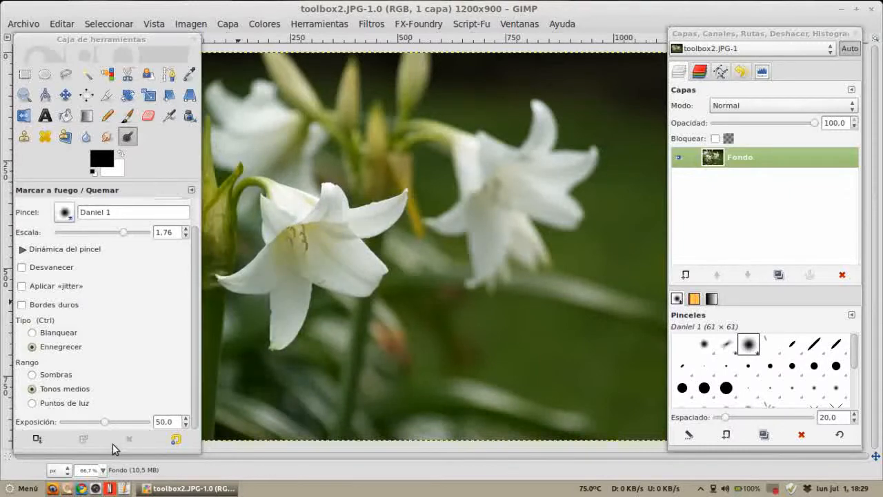
key("ctrl+y")
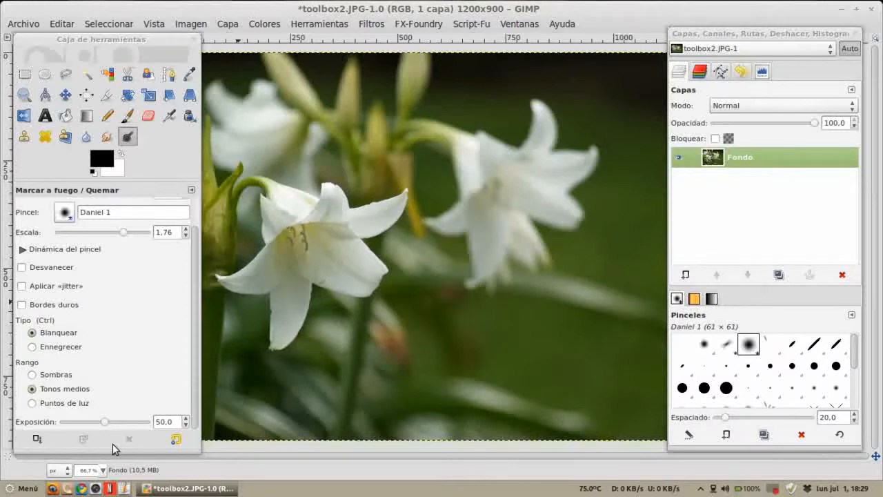
key("ctrl+z")
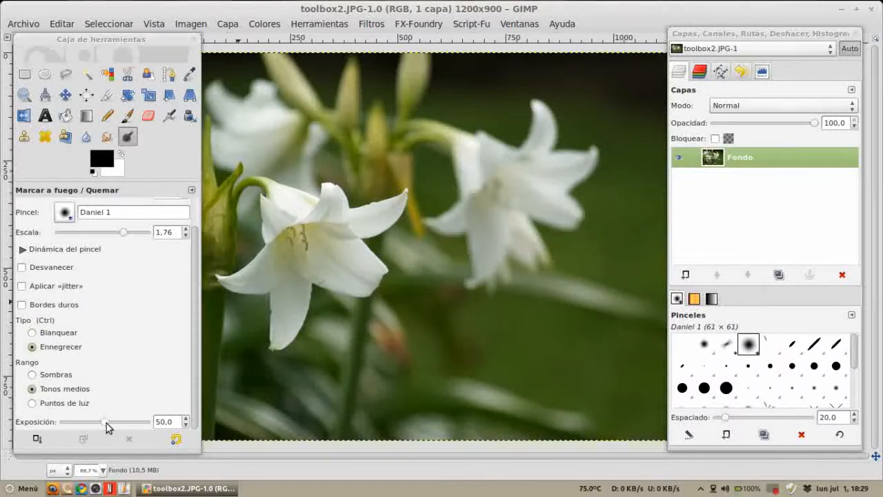
Step: Set exposure to 100 and burn across the front lily's center and left petal
left_click_drag(107, 426, 150, 423)
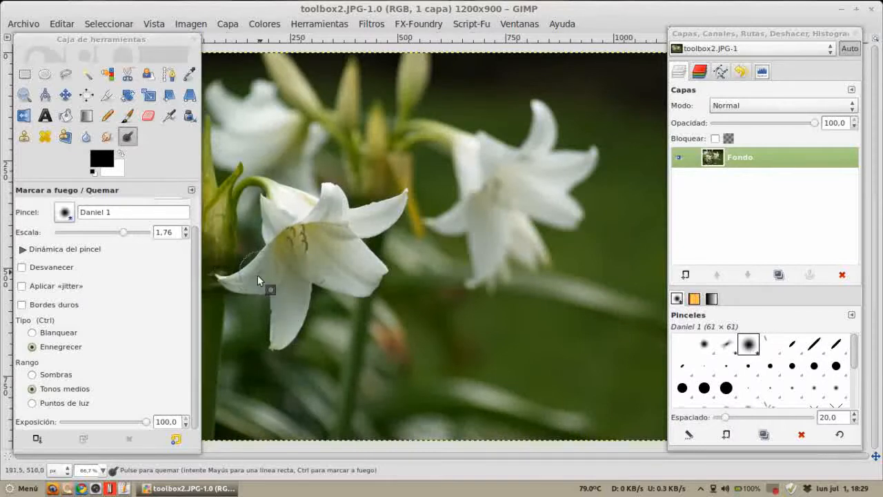
mouse_move(351, 257)
left_mouse_down()
mouse_move(361, 281)
mouse_move(312, 291)
left_mouse_up()
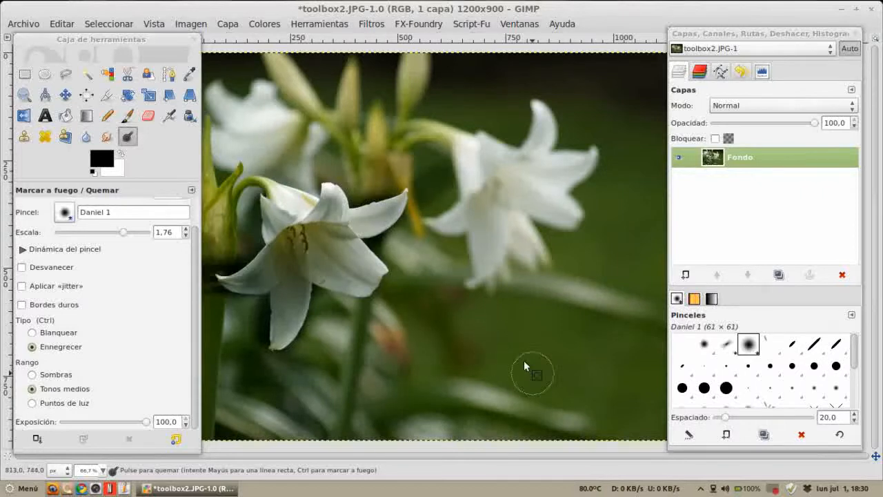
Step: Undo the burn strokes and switch the tool to Dodge mode
scroll(429, 269, "down", 1)
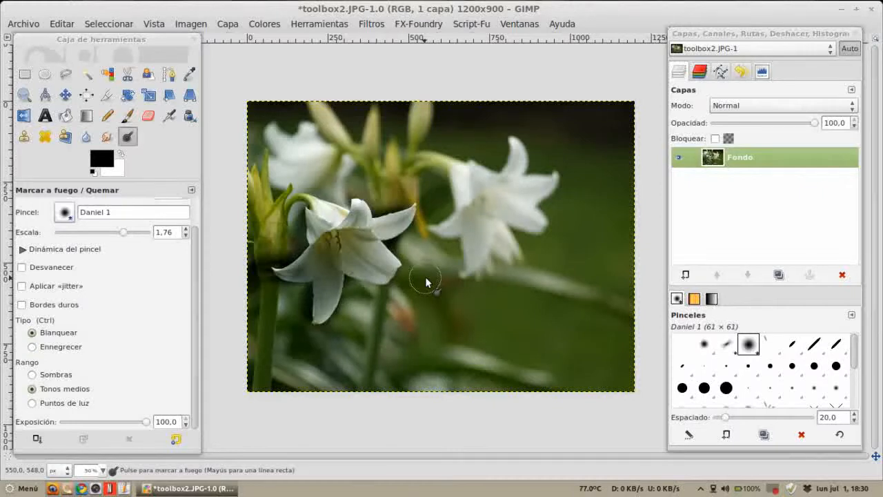
key("ctrl+z")
key("ctrl+z")
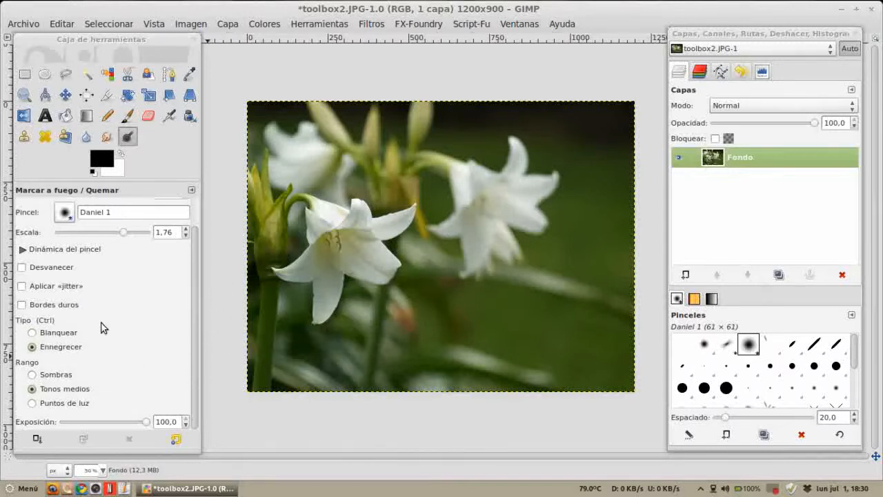
left_click(41, 334)
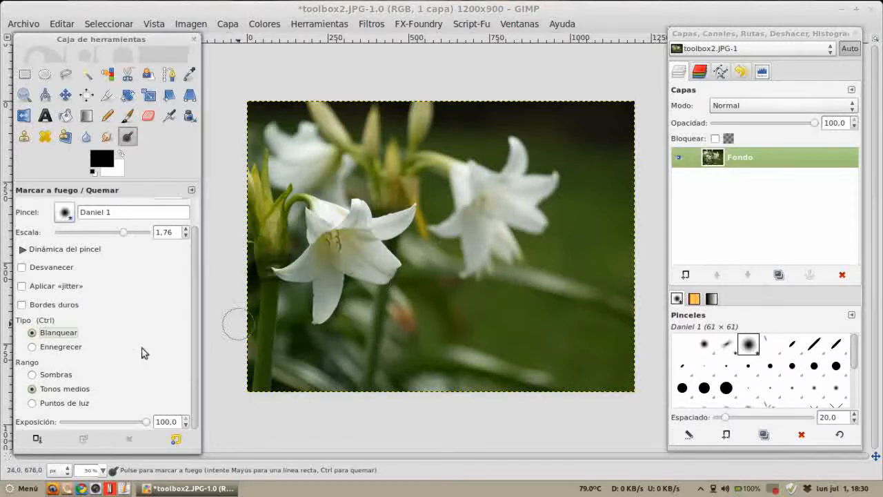
Step: Set the Dodge range to Shadows, dodge across the front lily's left petal, and undo the stroke
left_click(45, 375)
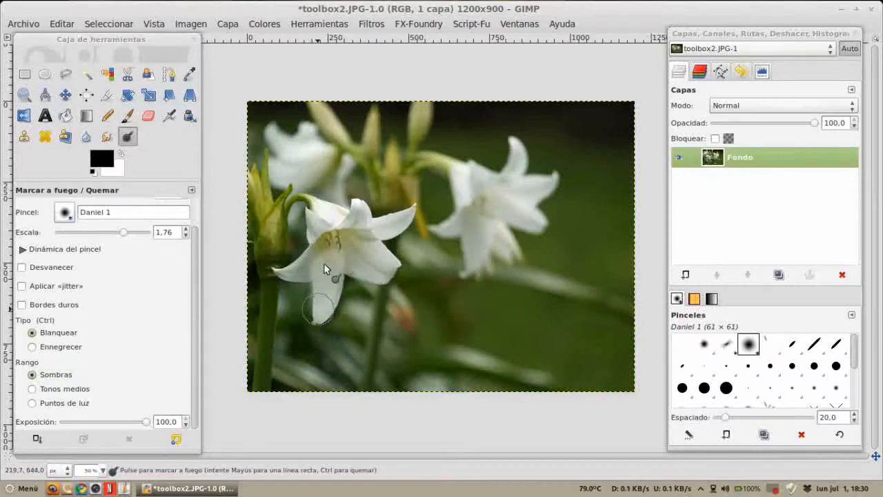
mouse_move(328, 242)
left_mouse_down()
mouse_move(314, 227)
mouse_move(348, 220)
mouse_move(345, 243)
mouse_move(361, 211)
mouse_move(348, 263)
mouse_move(376, 272)
mouse_move(368, 235)
mouse_move(403, 218)
mouse_move(369, 242)
mouse_move(358, 216)
mouse_move(351, 235)
mouse_move(327, 215)
mouse_move(318, 222)
mouse_move(316, 263)
mouse_move(289, 272)
mouse_move(312, 270)
mouse_move(322, 311)
mouse_move(344, 266)
mouse_move(386, 277)
mouse_move(395, 265)
mouse_move(362, 202)
left_mouse_up()
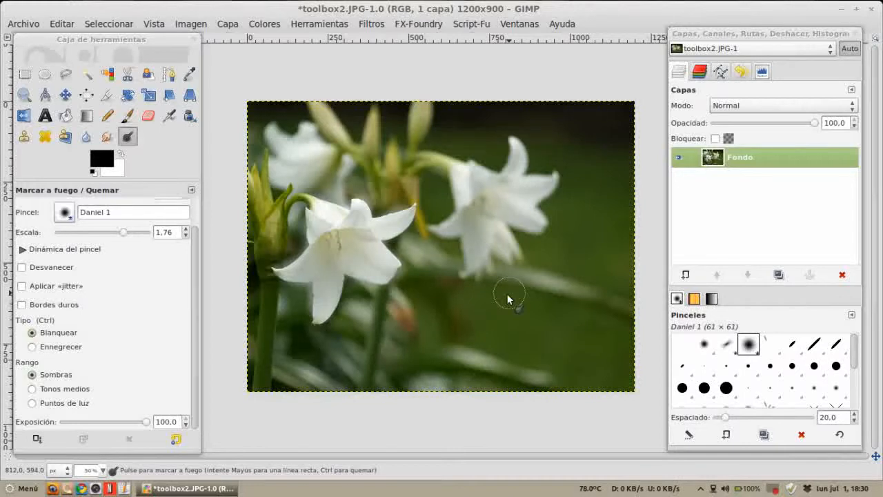
key("ctrl+z")
key("ctrl+z")
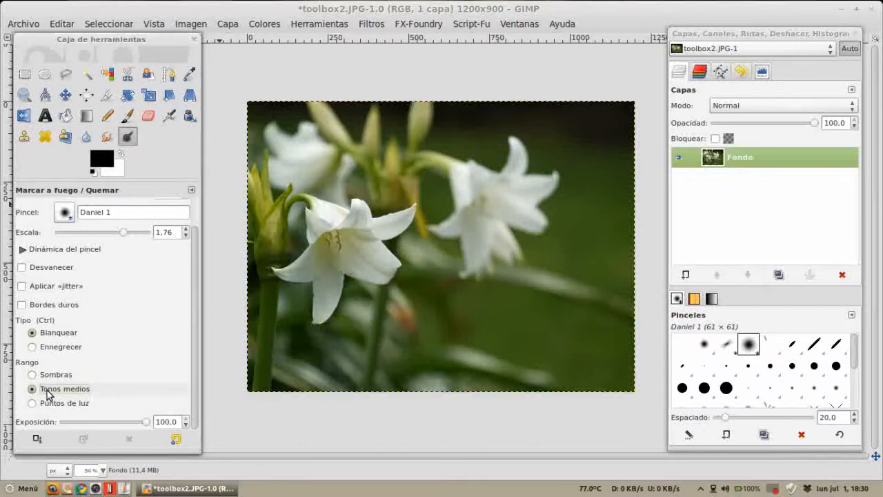
Step: Switch the range to Highlights and dodge from the front lily's center down its left petal
left_click(59, 405)
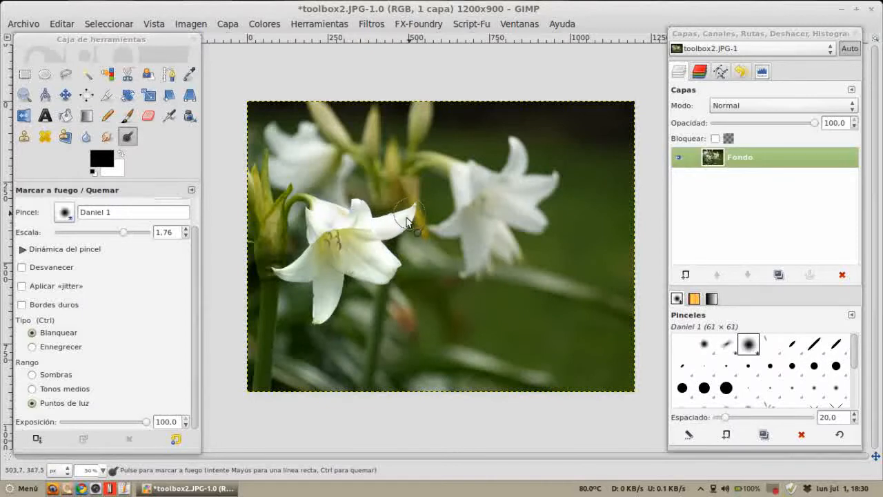
mouse_move(333, 220)
left_mouse_down()
mouse_move(318, 222)
mouse_move(312, 259)
mouse_move(285, 273)
left_mouse_up()
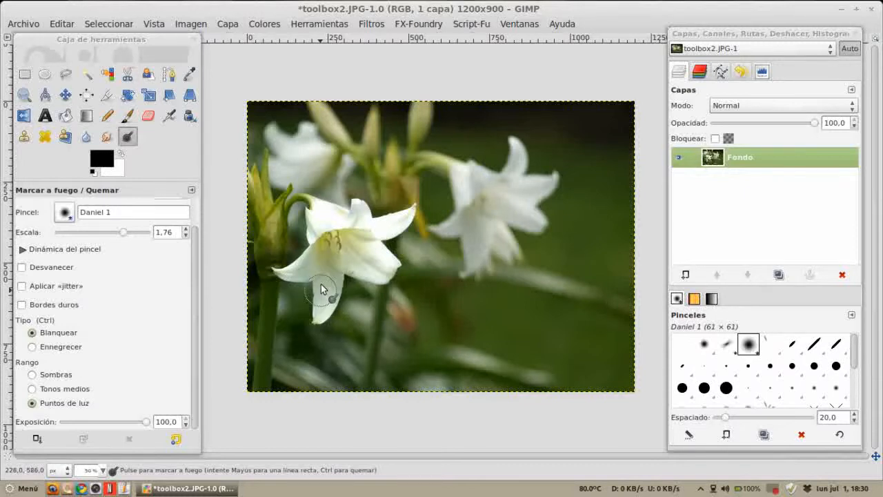
Step: Zoom in on the front lily, then undo, redo and undo the dodge stroke to compare it
key("z")
left_click_drag(266, 149, 470, 341)
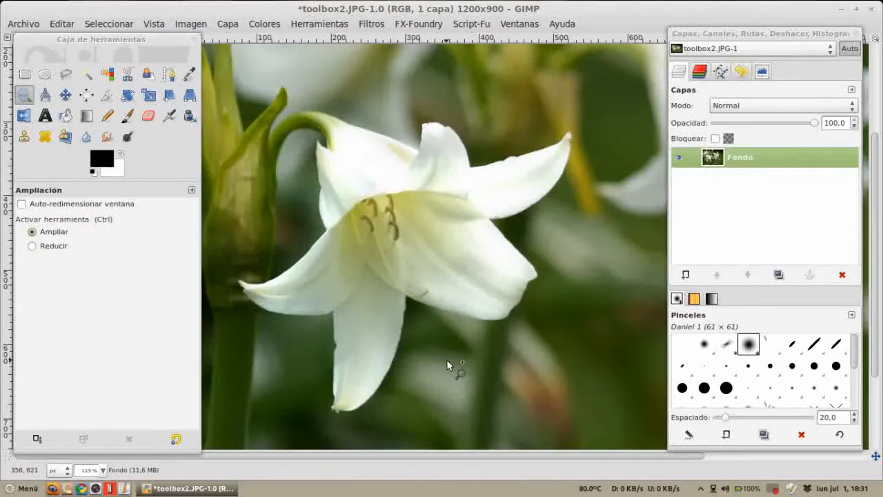
key("ctrl+z")
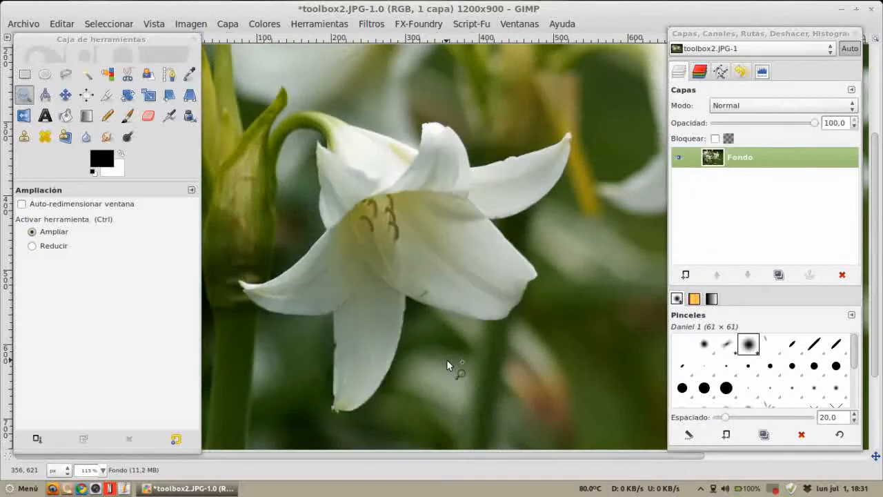
key("ctrl+y")
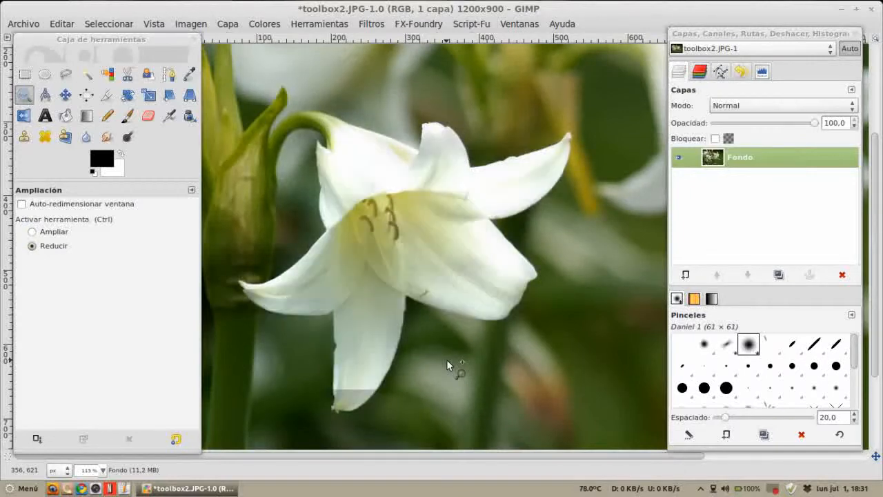
key("ctrl+z")
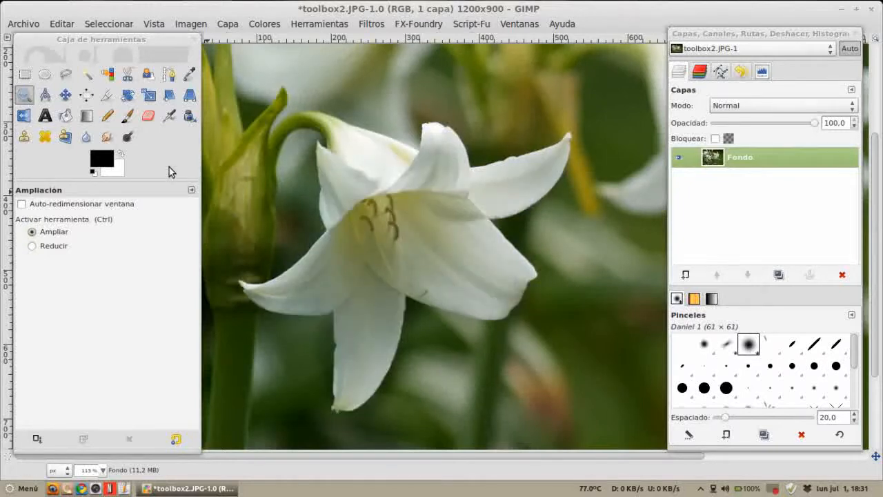
Step: Reselect the Dodge/Burn tool, open the Tools dockable dialog and move it over the canvas
left_click(128, 138)
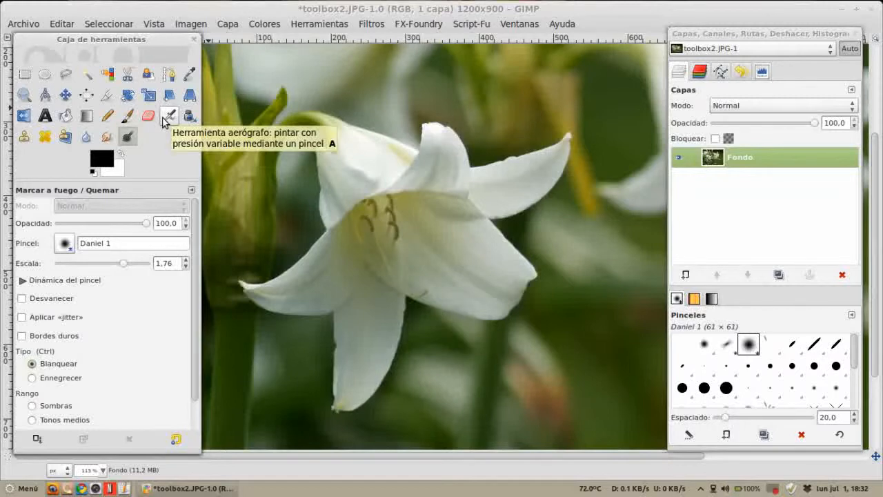
left_click(521, 24)
mouse_move(531, 55)
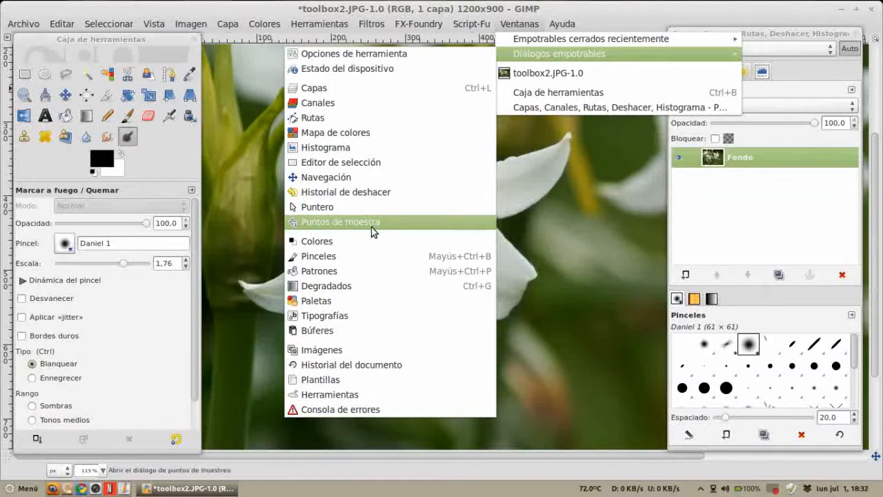
left_click(358, 395)
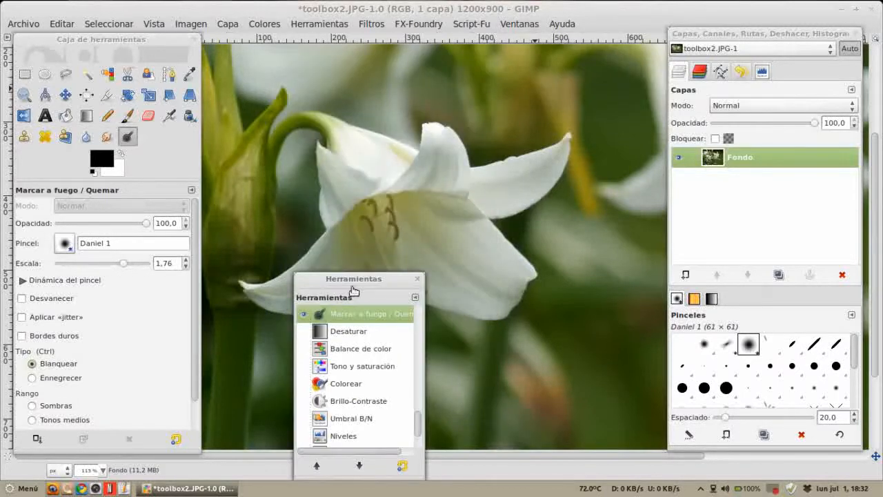
left_click_drag(357, 256, 310, 103)
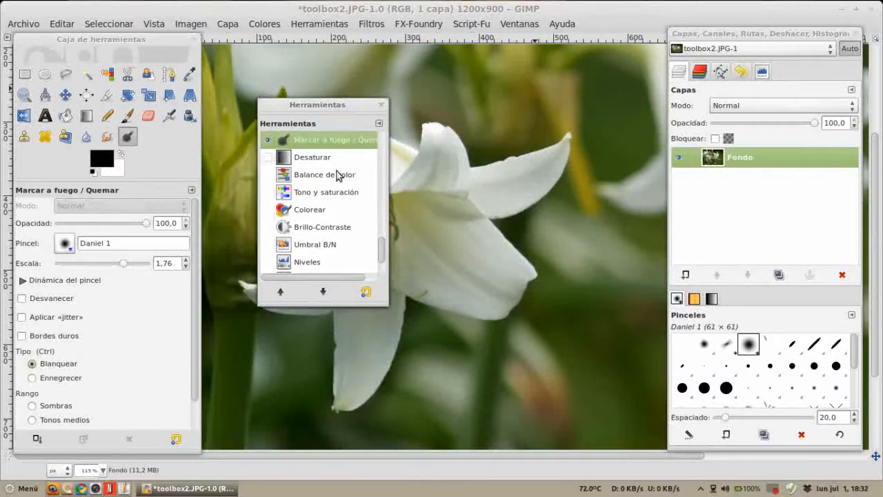
left_click_drag(384, 251, 381, 268)
Step: Show the Posterize, Curves, Levels, Threshold, Brightness-Contrast and Colorize tools in the toolbox
left_click(311, 248)
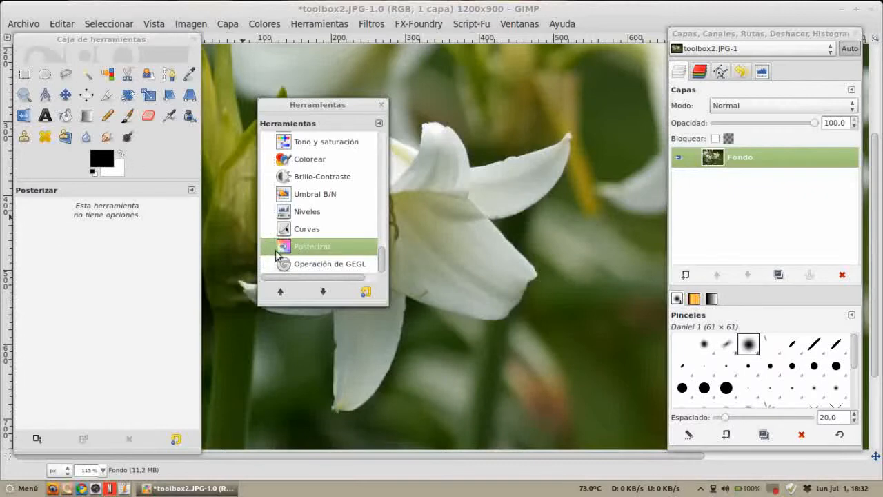
left_click(266, 249)
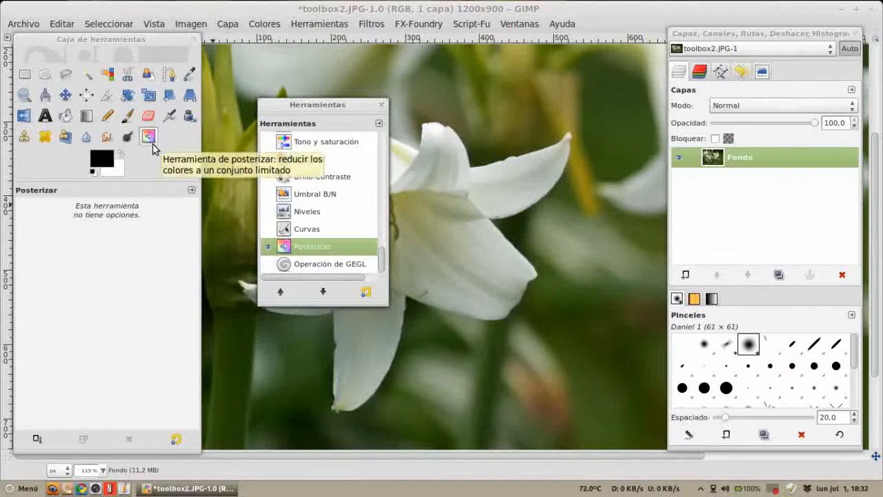
left_click(268, 229)
left_click(268, 211)
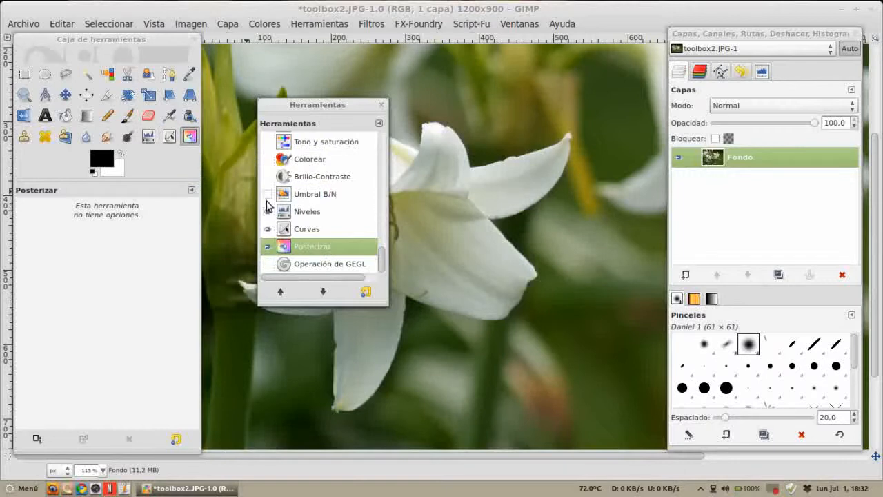
left_click(268, 194)
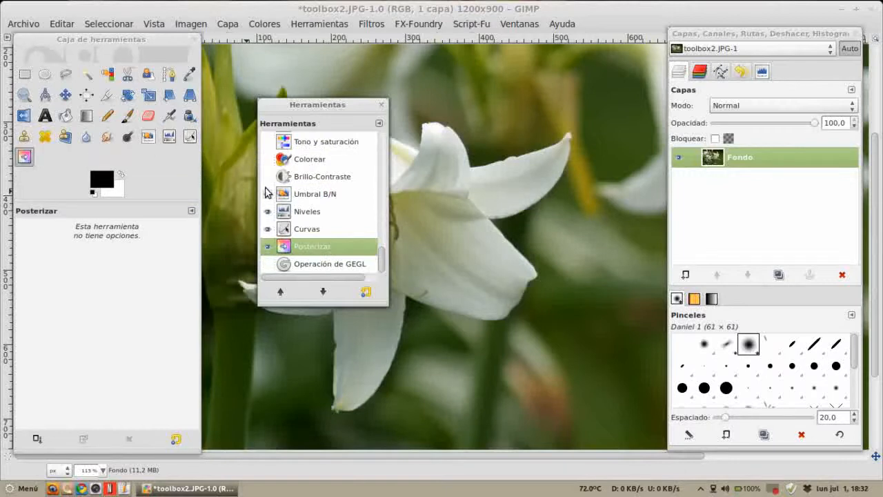
left_click(268, 176)
left_click(268, 160)
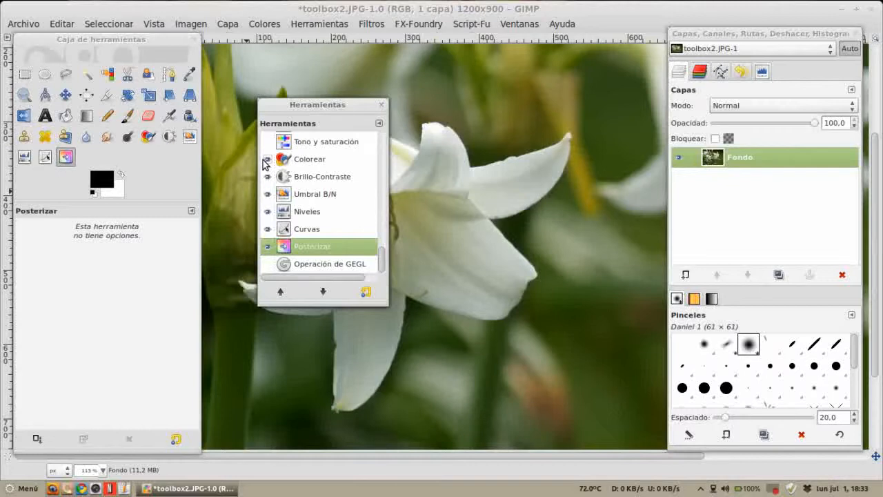
Step: Check the Colors menu, then hide Colorize, Brightness-Contrast, Threshold, Levels, Posterize and Curves from the toolbox again
left_click(253, 28)
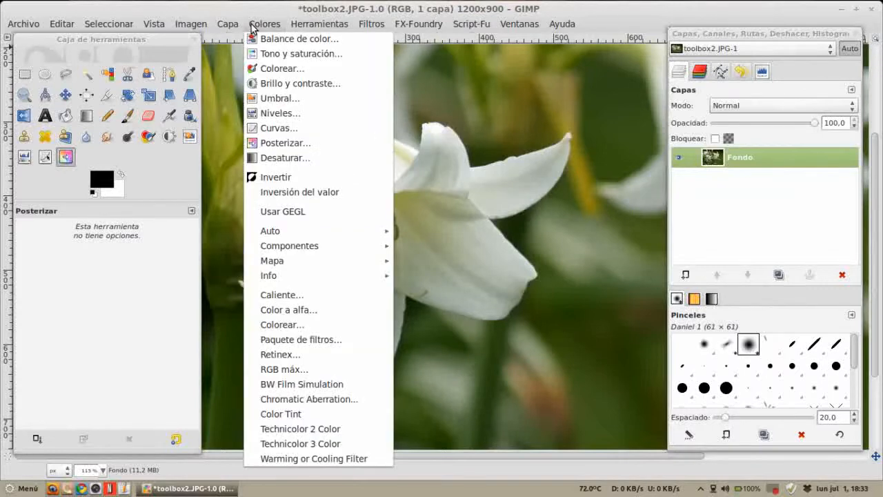
left_click(168, 161)
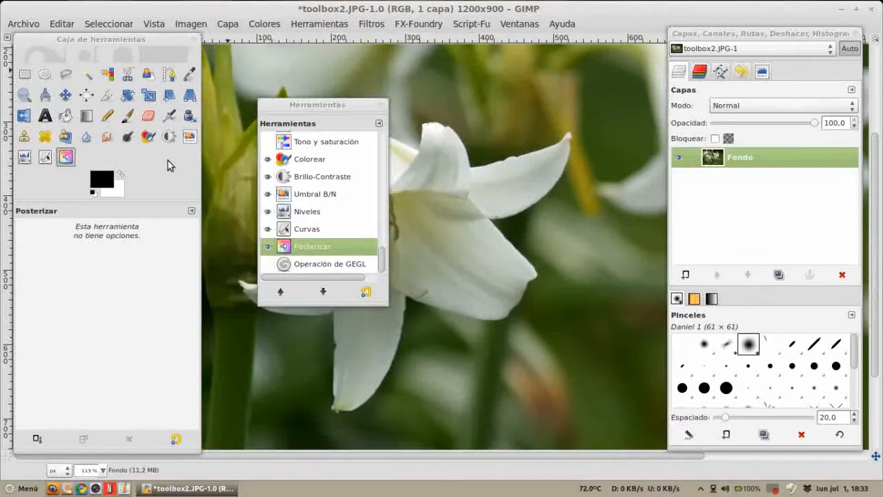
left_click(268, 159)
left_click(268, 176)
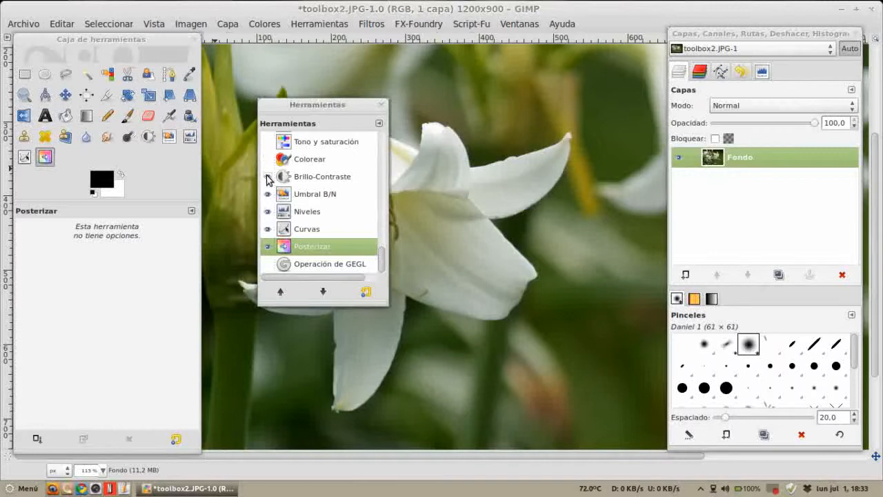
left_click(268, 194)
left_click(268, 211)
left_click(268, 247)
left_click(268, 228)
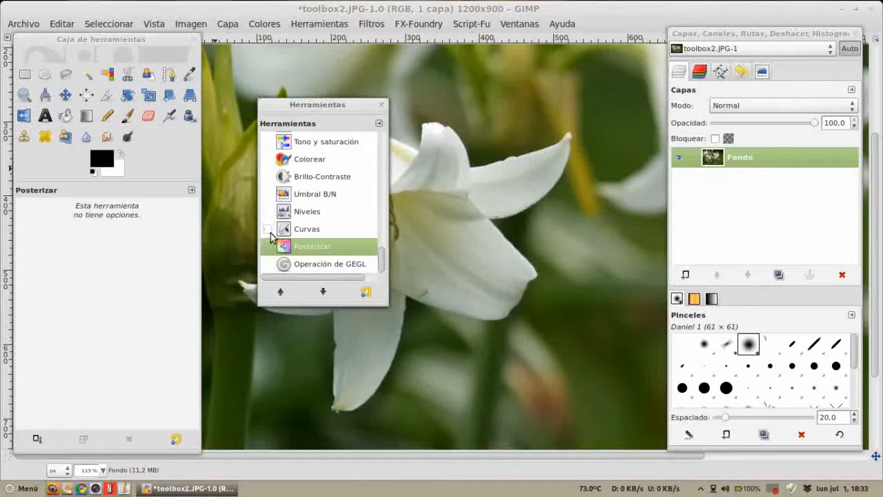